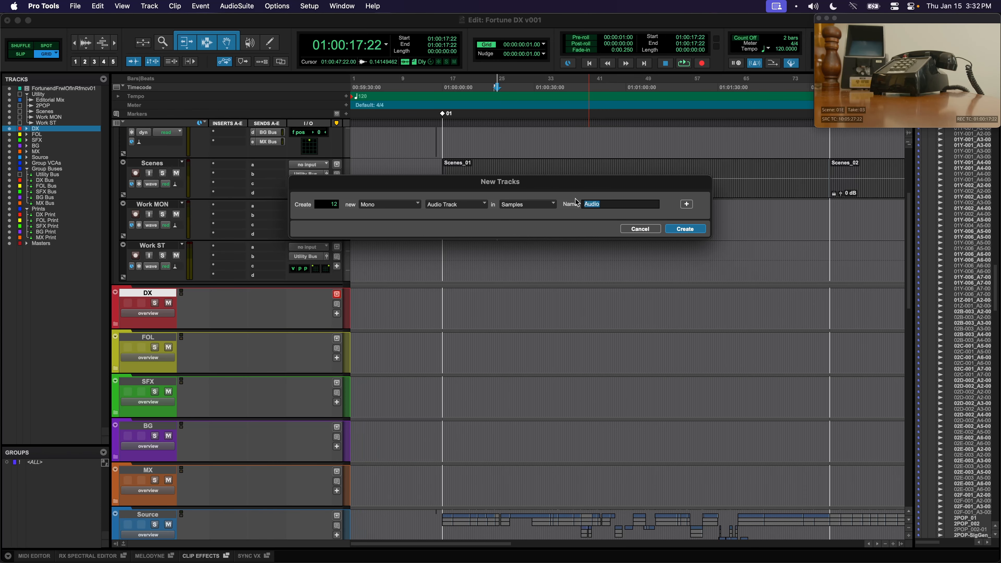
# - Create twelve new mono DX tracks and move them into the DX folder
pyautogui.click(689, 232)
pyautogui.moveTo(152, 299); pyautogui.dragTo(154, 274)
pyautogui.click(116, 288)
# - Route DX 1 through DX 12 to DX Bus using the output search
pyautogui.click(155, 300)
pyautogui.scroll(-9, 171, 371)
pyautogui.keyDown('shift'); pyautogui.click(177, 400); pyautogui.keyUp('shift')
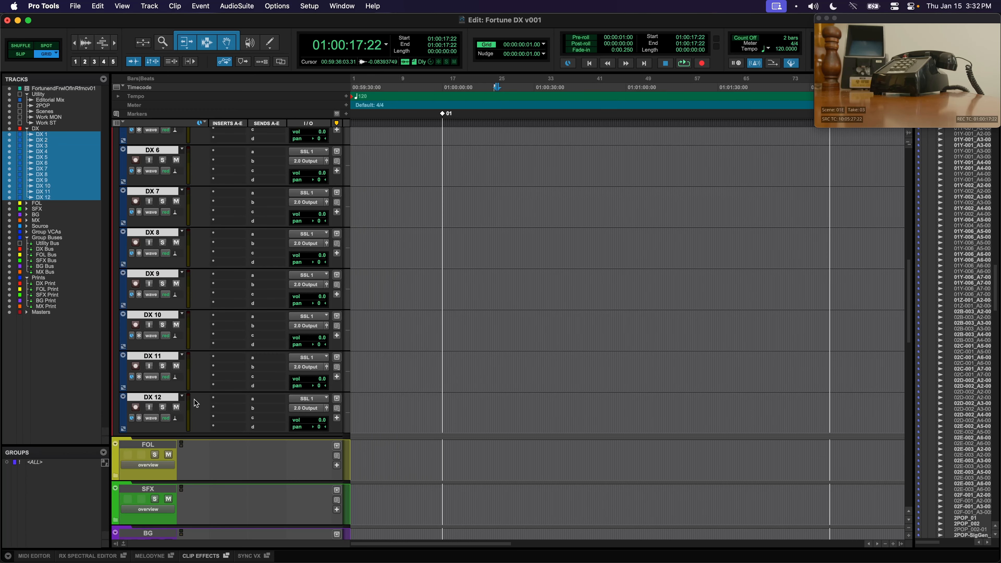
pyautogui.click(306, 406)
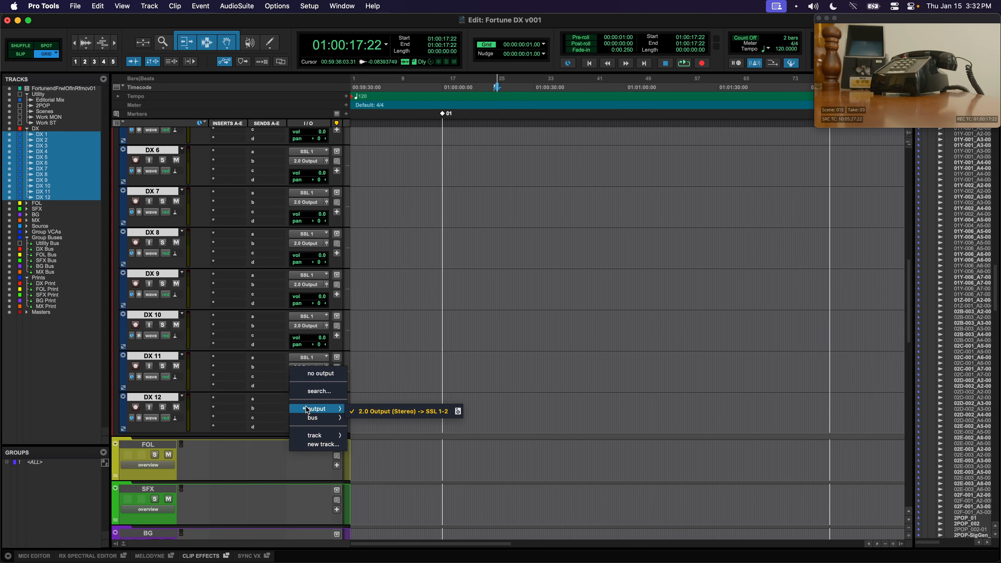
pyautogui.write('dx')
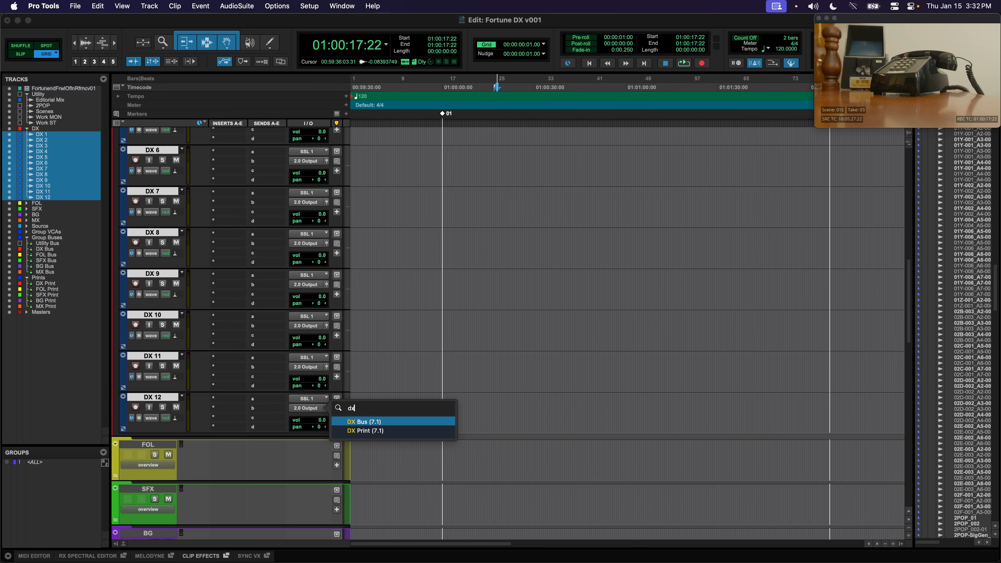
pyautogui.press('Return')
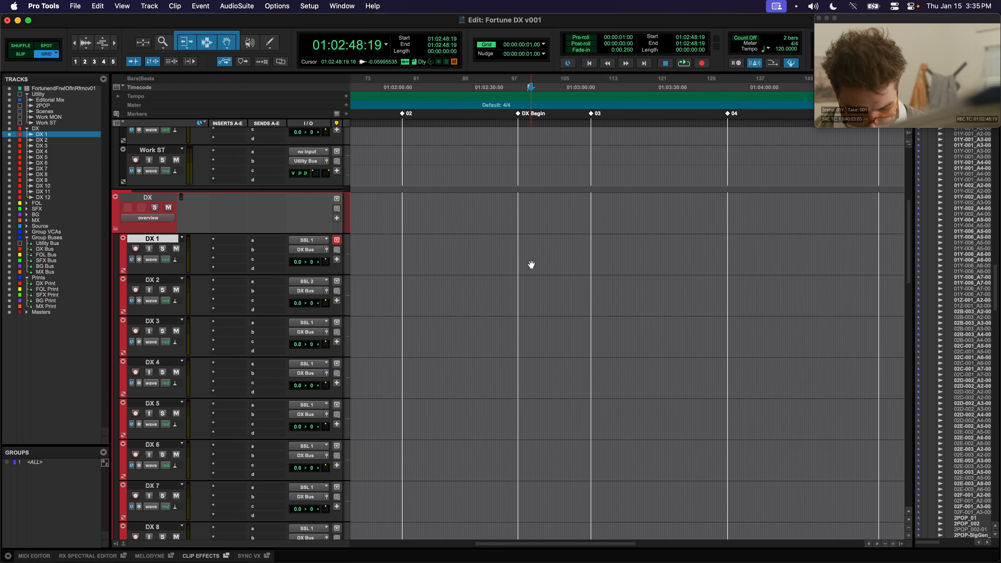
# - Select a short time range on DX 1
pyautogui.scroll(-3, 548, 291)
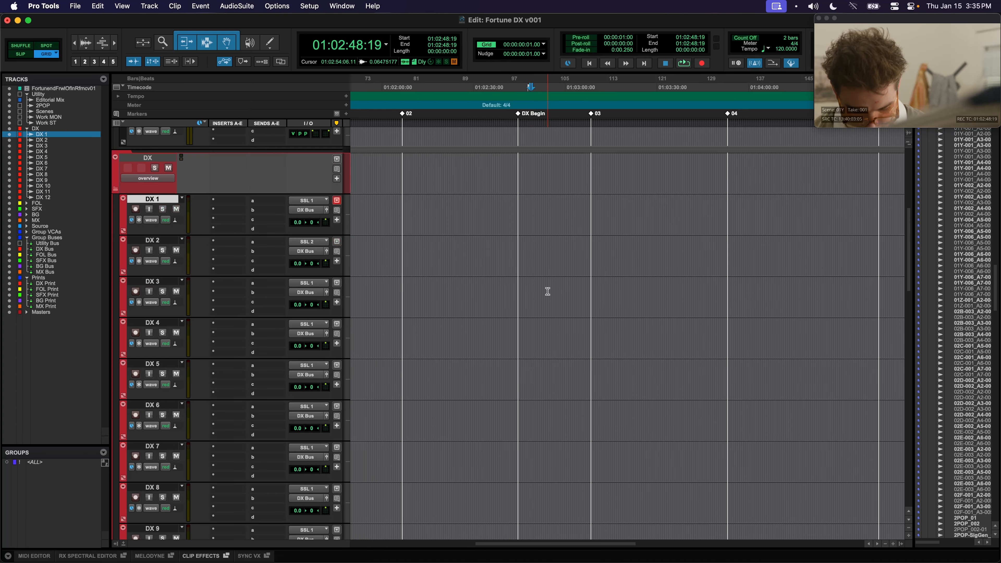
pyautogui.scroll(2, 575, 267)
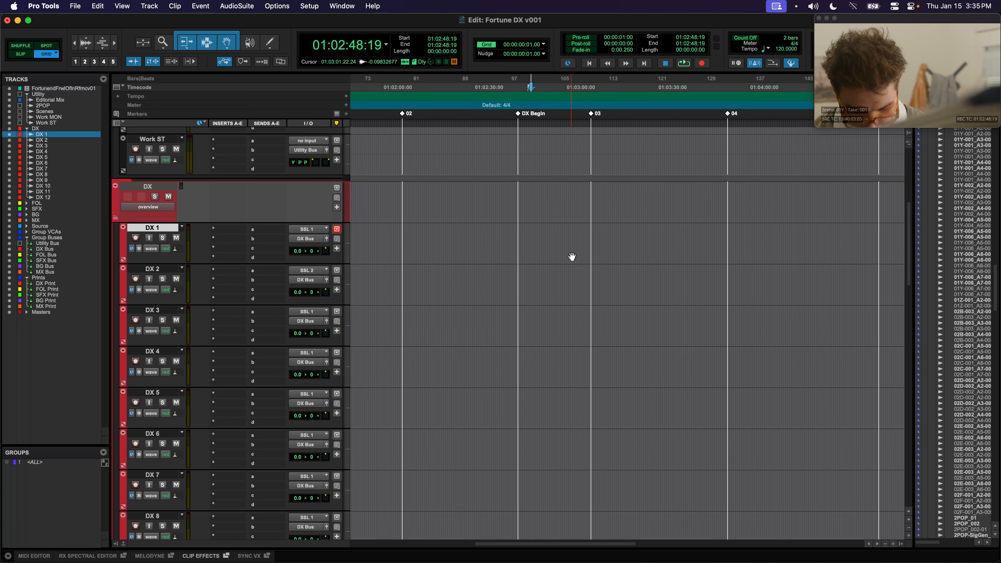
pyautogui.moveTo(526, 235); pyautogui.dragTo(563, 252)
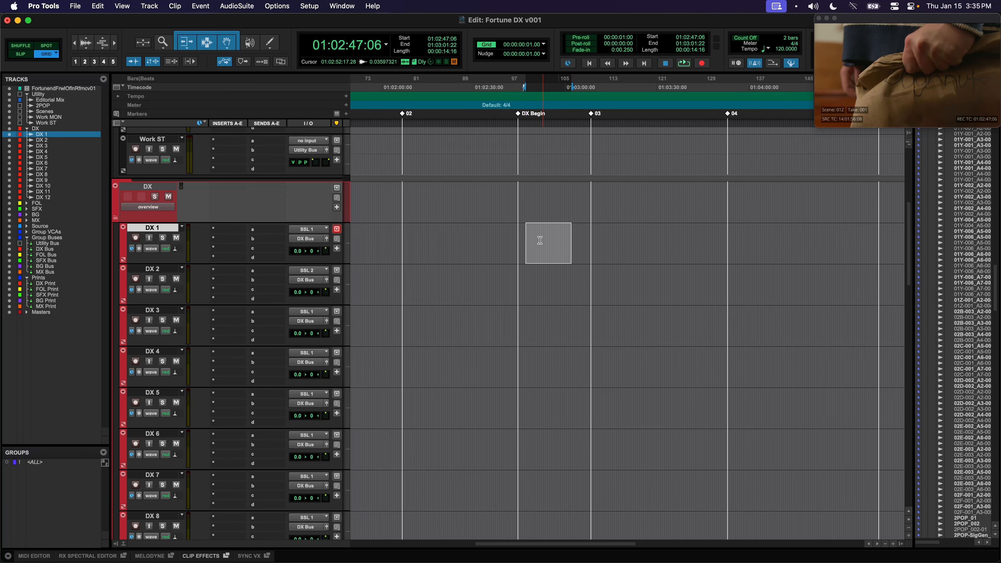
# - Hide DX 2 through DX 12, then select a longer time range on DX 1
pyautogui.scroll(-3, 562, 235)
pyautogui.scroll(-3, 565, 248)
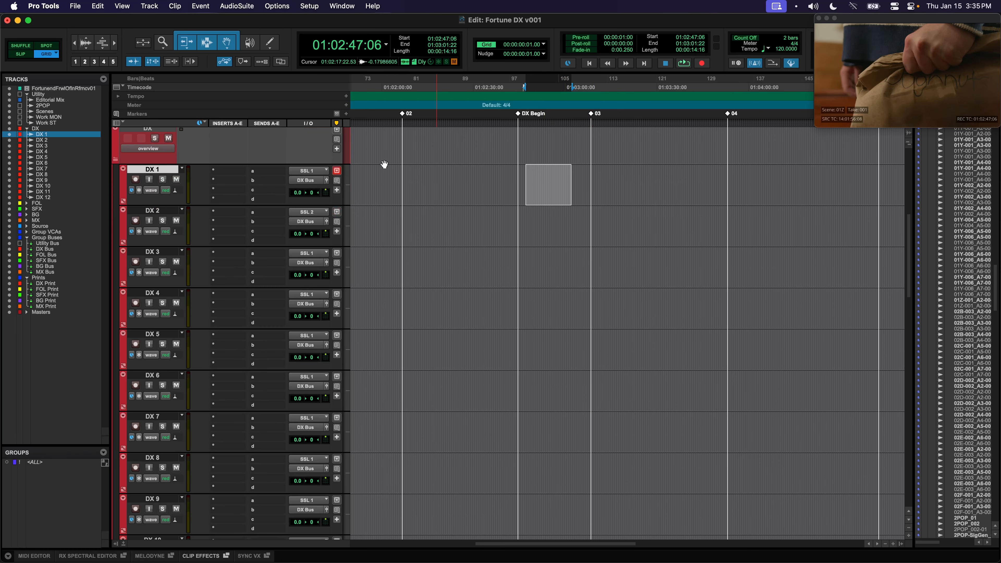
pyautogui.click(49, 141)
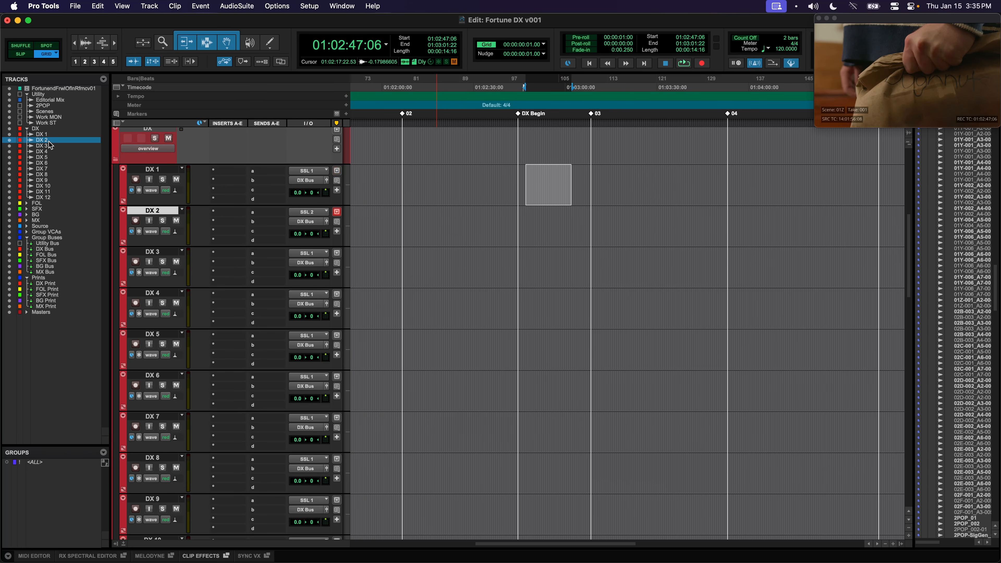
pyautogui.keyDown('shift'); pyautogui.click(53, 196); pyautogui.keyUp('shift')
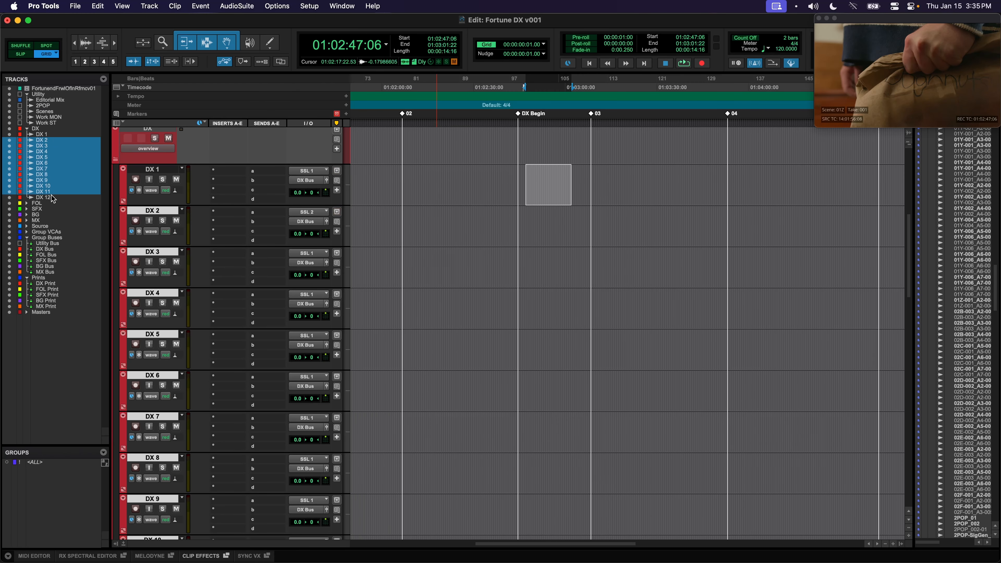
pyautogui.click(11, 142)
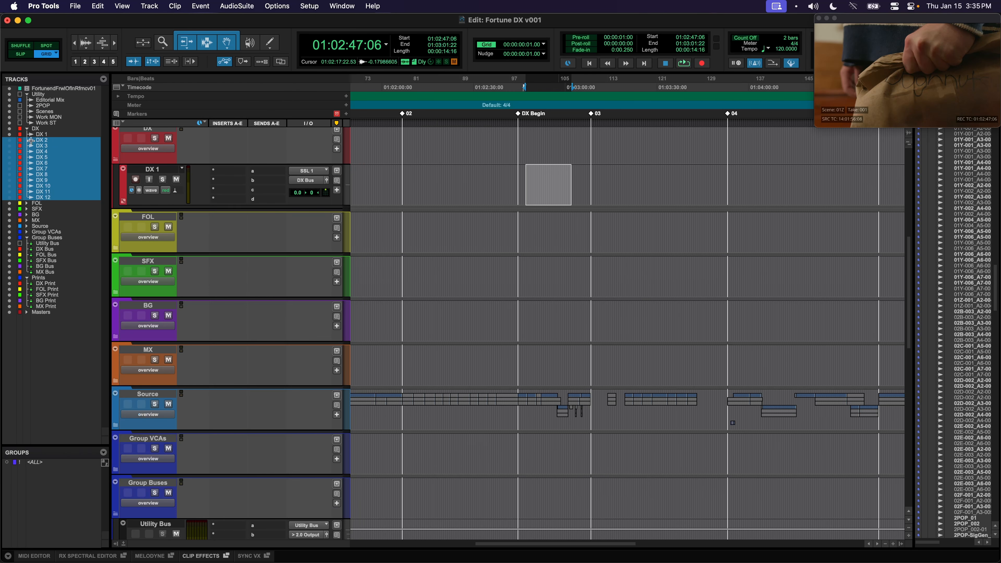
pyautogui.click(557, 183)
pyautogui.moveTo(516, 170); pyautogui.dragTo(593, 175)
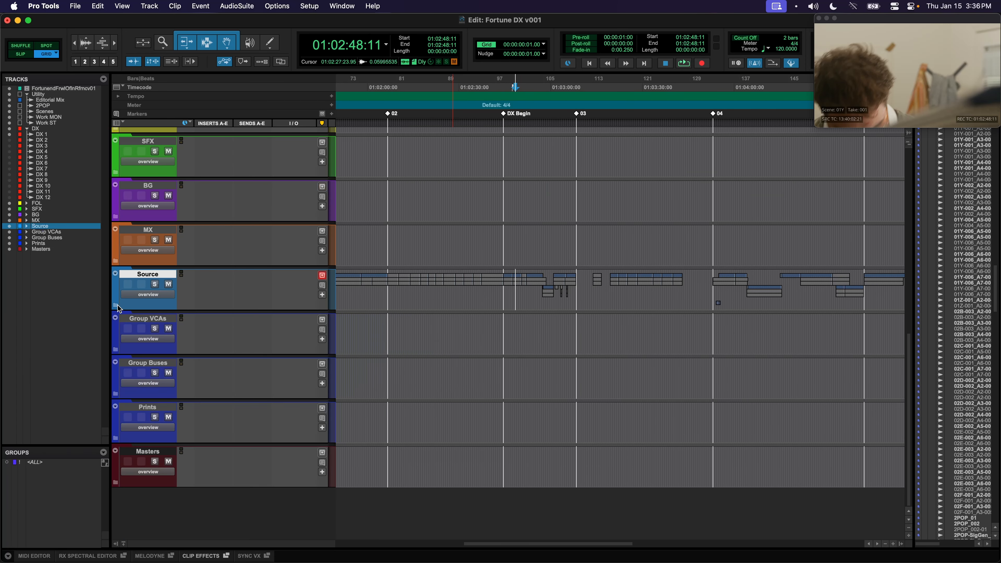
# - Expand the Source folder and place the insertion point on Boom_1 near DX Begin
pyautogui.click(116, 306)
pyautogui.scroll(-3, 495, 354)
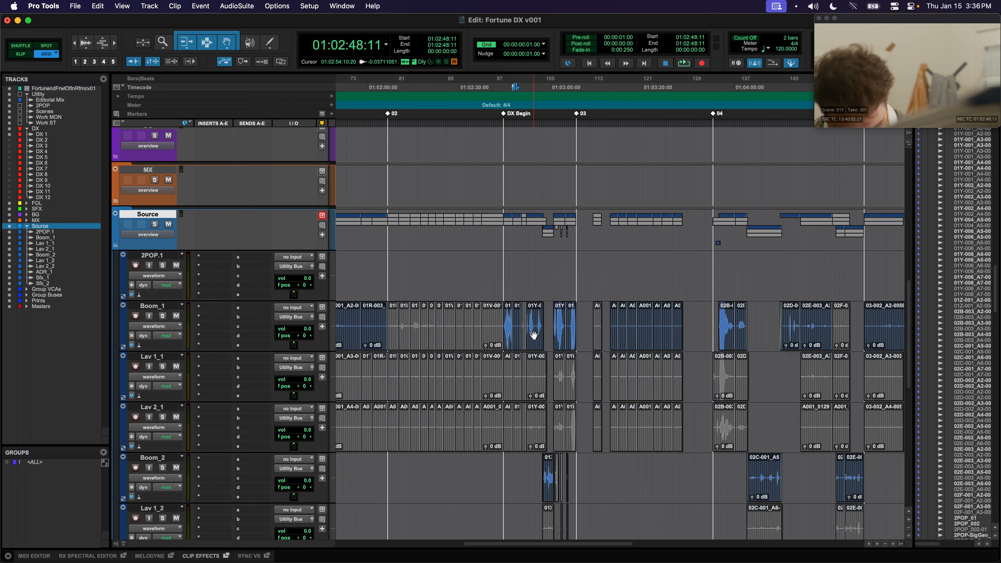
pyautogui.scroll(-2, 536, 351)
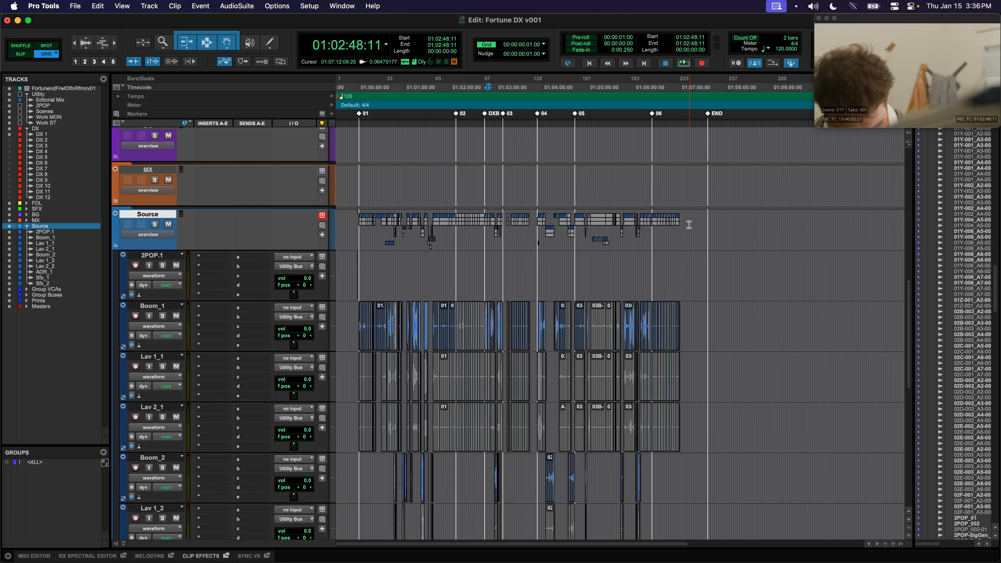
pyautogui.moveTo(703, 225); pyautogui.dragTo(349, 226)
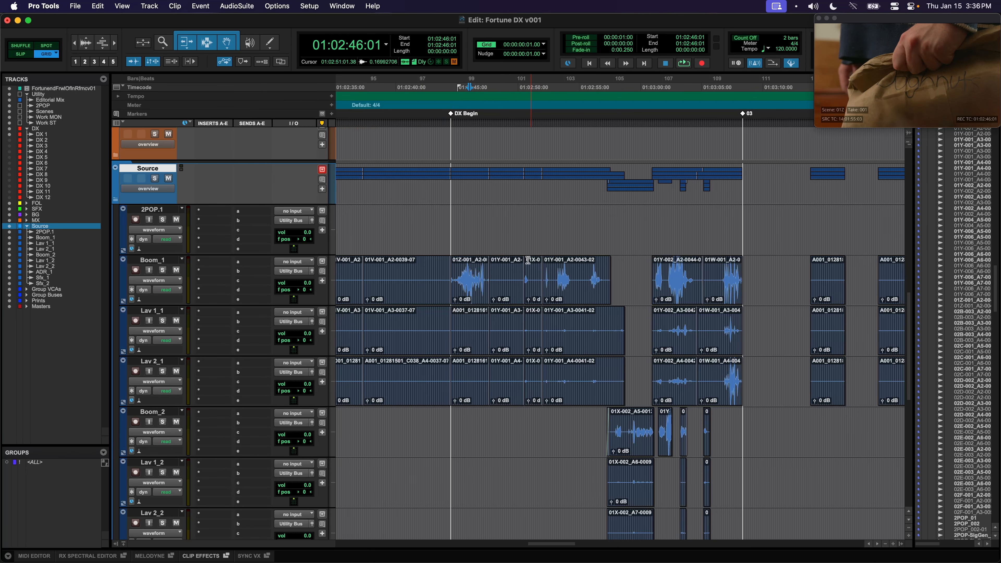
pyautogui.click(477, 267)
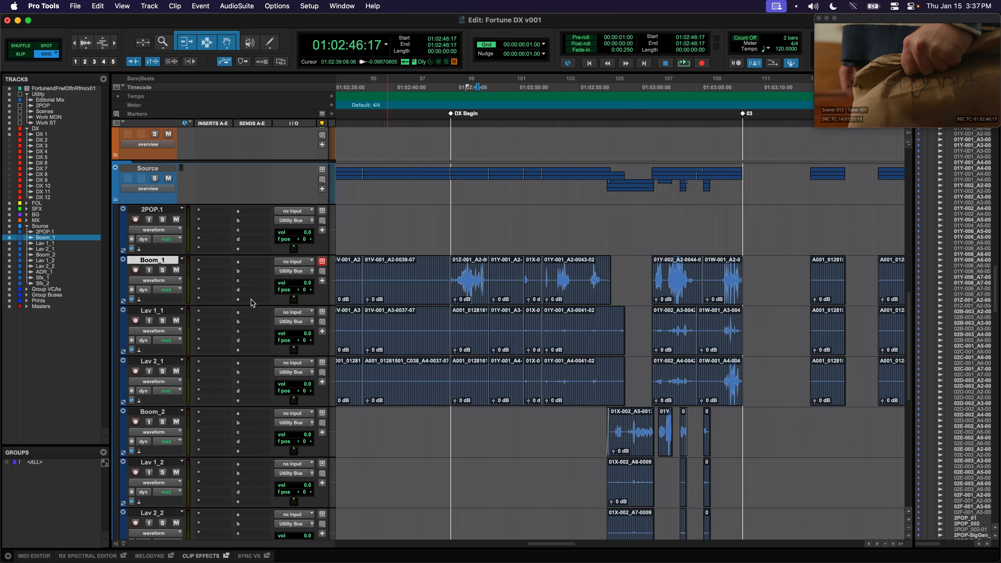
# - Solo Boom_1 and Boom_2 and zoom in around the edit point
pyautogui.click(162, 272)
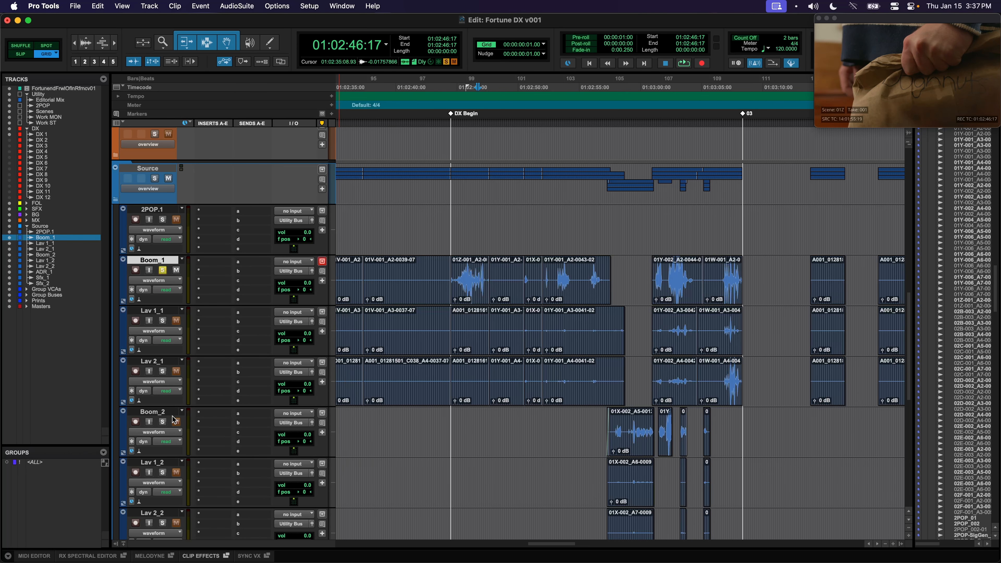
pyautogui.click(163, 421)
pyautogui.scroll(-2, 501, 193)
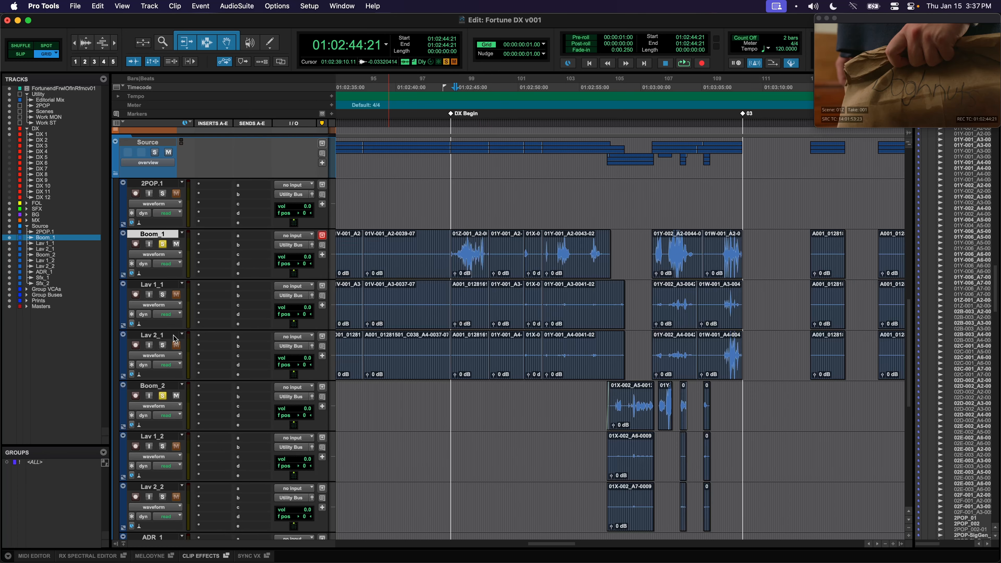
pyautogui.press('t')
pyautogui.hscroll(4, 532, 218)
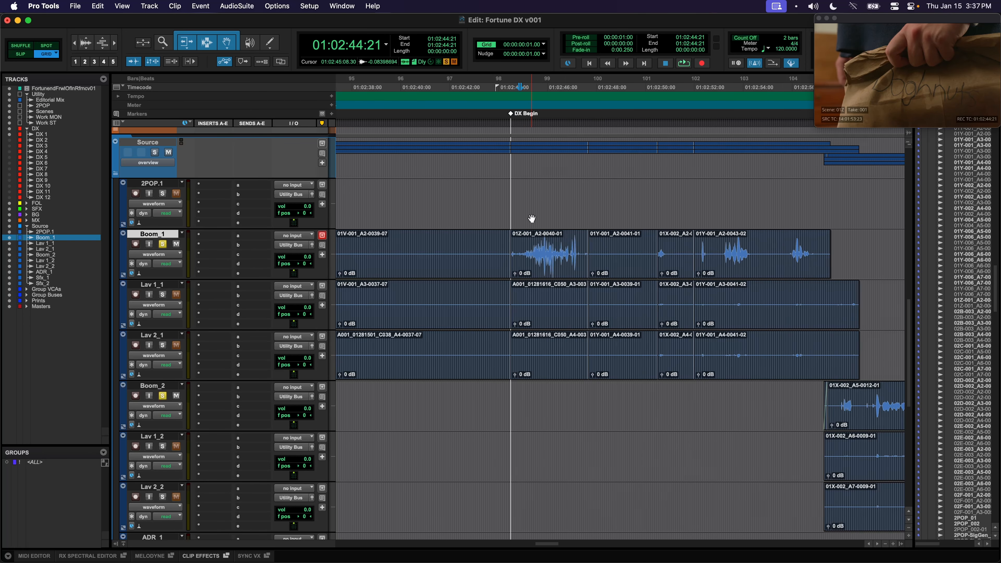
pyautogui.hscroll(5, 532, 219)
pyautogui.moveTo(469, 197); pyautogui.dragTo(576, 195)
# - Zoom in further and audition the dialogue from 01:02:52:03
pyautogui.click(576, 195)
pyautogui.press('t')
pyautogui.click(612, 192)
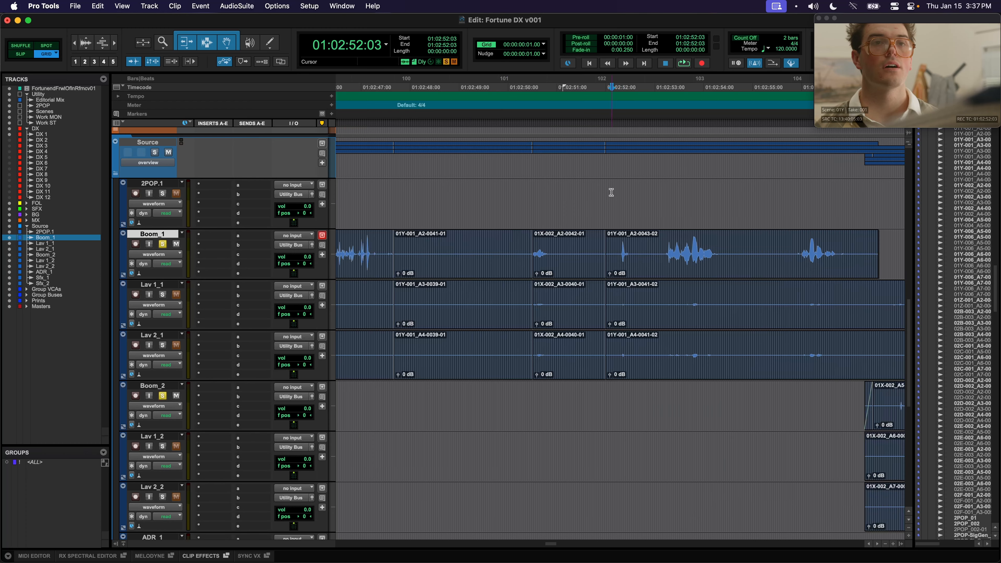
pyautogui.press('space')
pyautogui.hscroll(2, 611, 193)
pyautogui.hscroll(4, 592, 192)
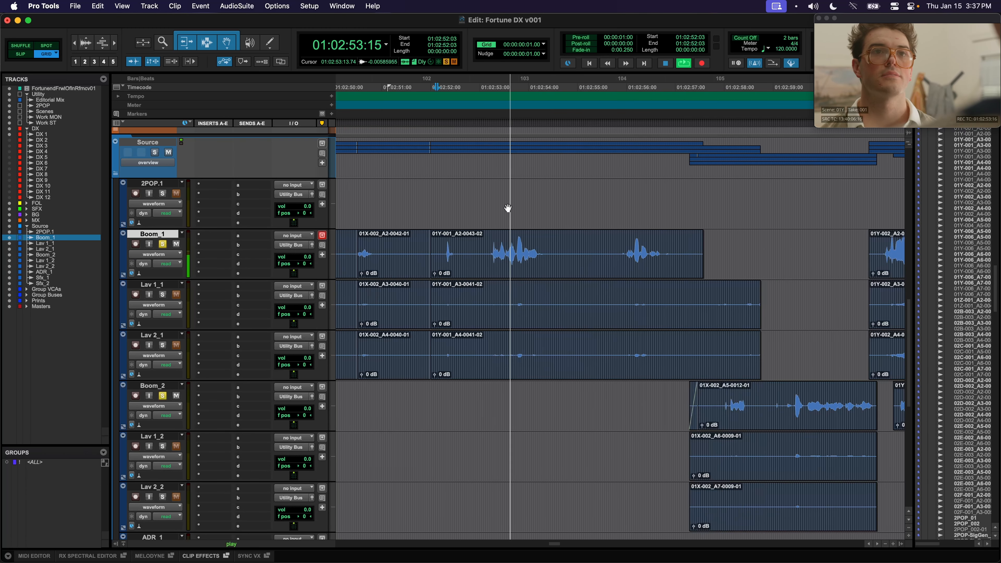
pyautogui.press('space')
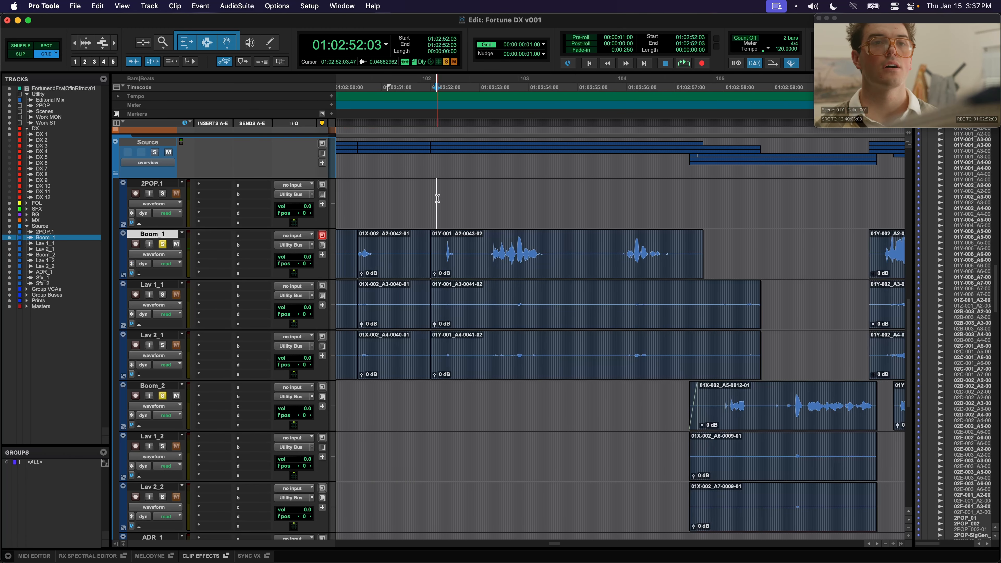
# - Audition Boom_1 from around 01:02:53:01
pyautogui.click(481, 205)
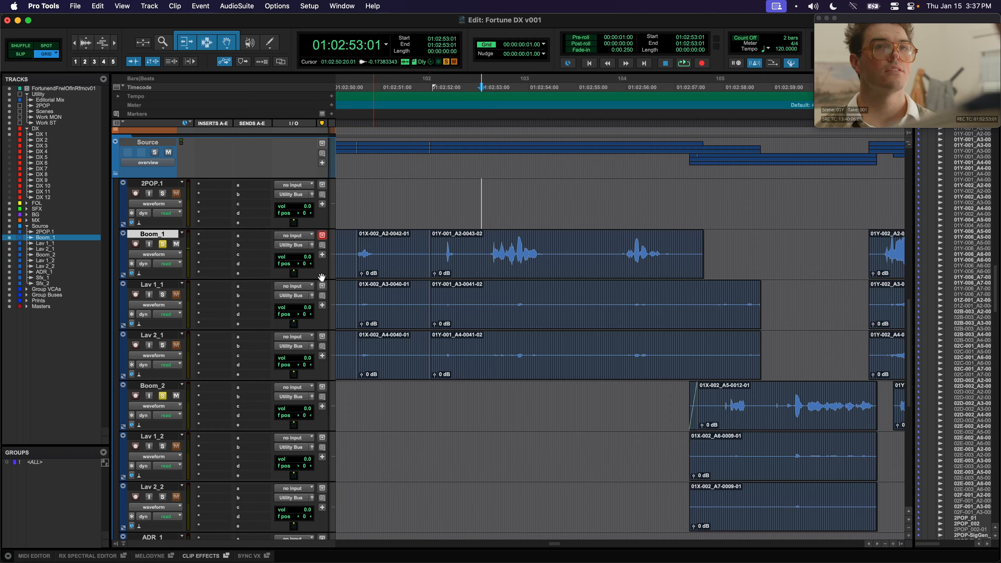
pyautogui.click(489, 246)
pyautogui.press('space')
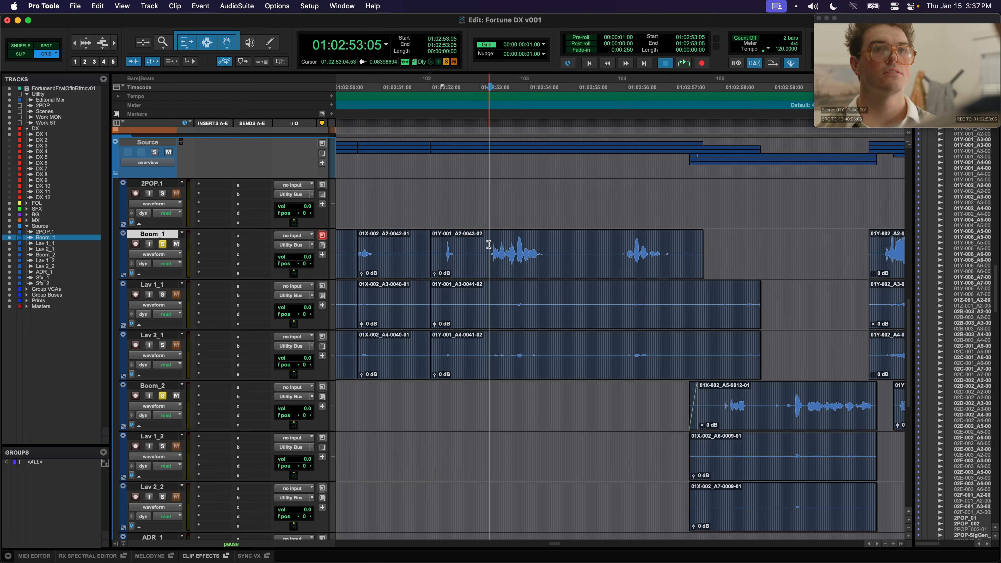
pyautogui.press('space')
# - Compare the Lav 1_1 and Lav 2_1 mics by soloing each and playing from 01:02:53:01
pyautogui.click(163, 295)
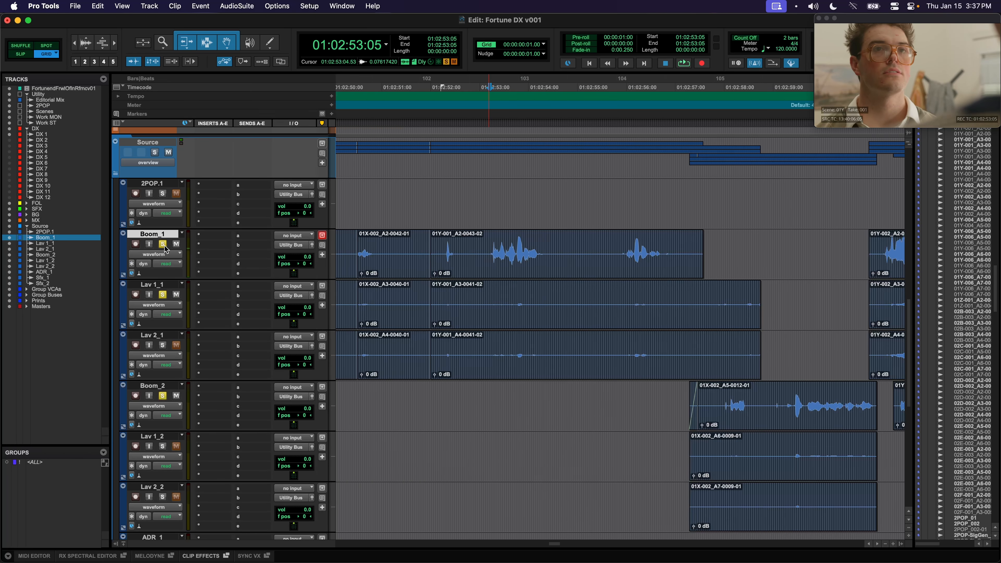
pyautogui.click(163, 244)
pyautogui.click(85, 39)
pyautogui.click(85, 39)
pyautogui.click(481, 302)
pyautogui.press('space')
pyautogui.press('space')
pyautogui.click(163, 345)
pyautogui.click(163, 294)
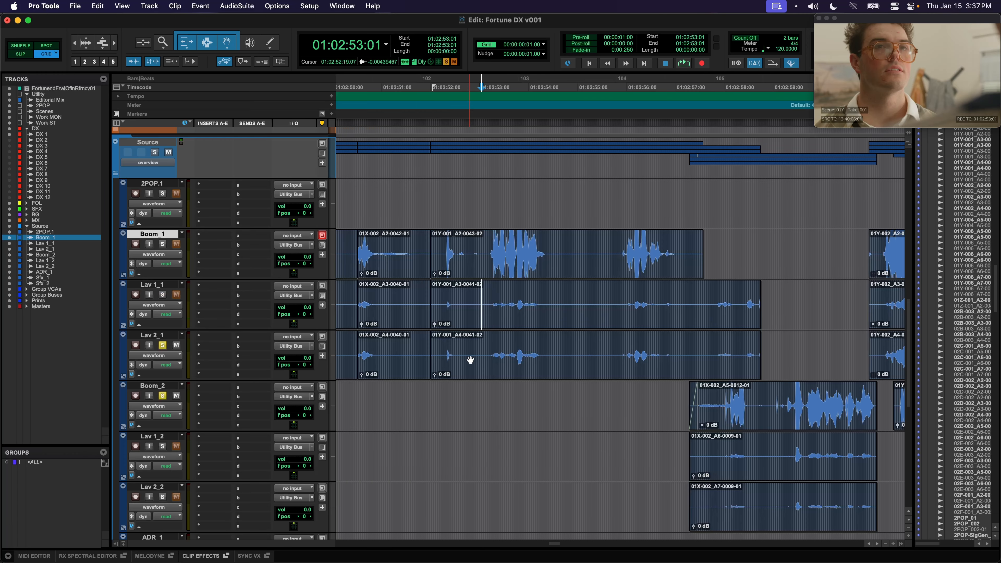
pyautogui.press('space')
pyautogui.click(481, 346)
pyautogui.press('space')
# - Raise the Lav 2_1 clip gain to +13.1 dB and audition it from 01:02:53:02
pyautogui.moveTo(479, 245); pyautogui.dragTo(549, 244)
pyautogui.moveTo(439, 377); pyautogui.dragTo(439, 353)
pyautogui.click(484, 351)
pyautogui.press('space')
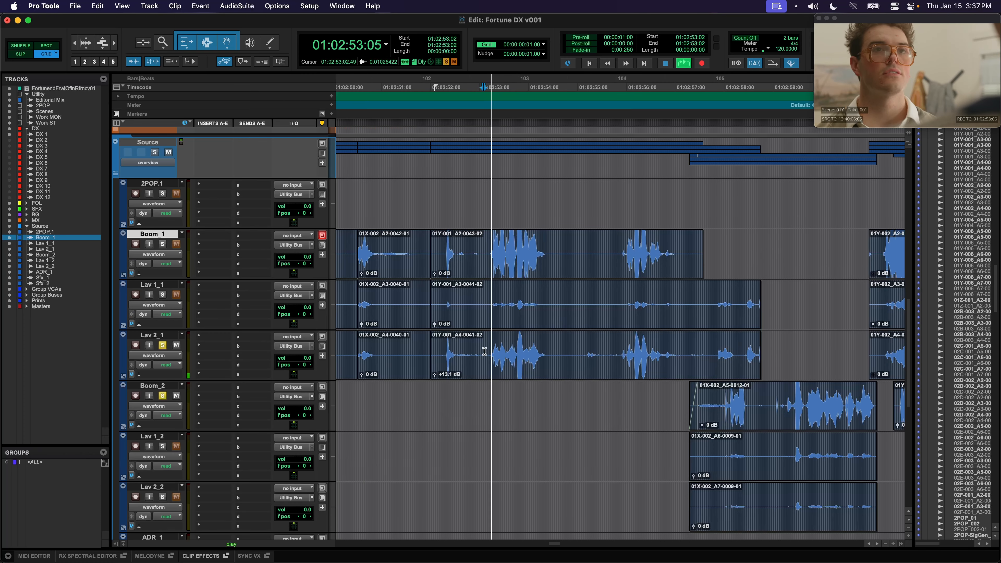
pyautogui.click(162, 345)
pyautogui.press('space')
# - Solo Boom_1 again and reset the Lav 2_1 clip gain to 0 dB
pyautogui.click(162, 244)
pyautogui.press('space')
pyautogui.press('space')
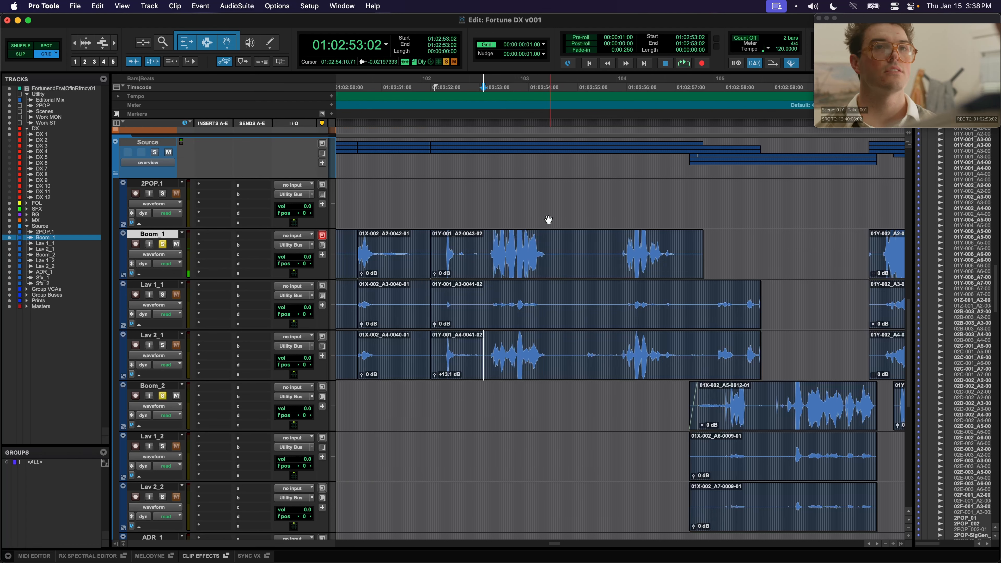
pyautogui.keyDown('alt'); pyautogui.click(435, 375); pyautogui.keyUp('alt')
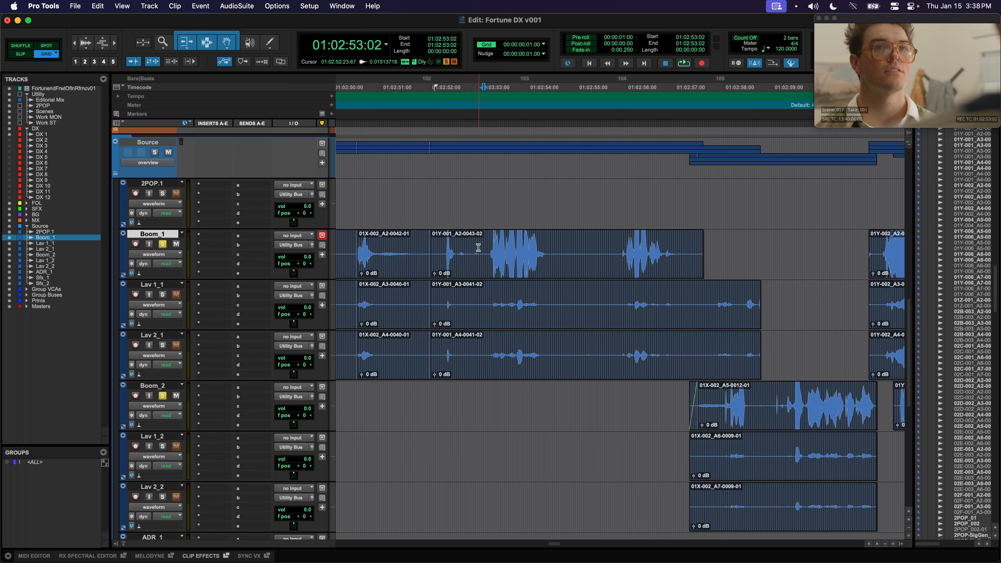
# - Select the 01:02:52:04–01:02:54:14 stretch of Boom_1 dialogue
pyautogui.scroll(1, 483, 248)
pyautogui.hscroll(-1, 454, 266)
pyautogui.scroll(1, 453, 267)
pyautogui.click(468, 270)
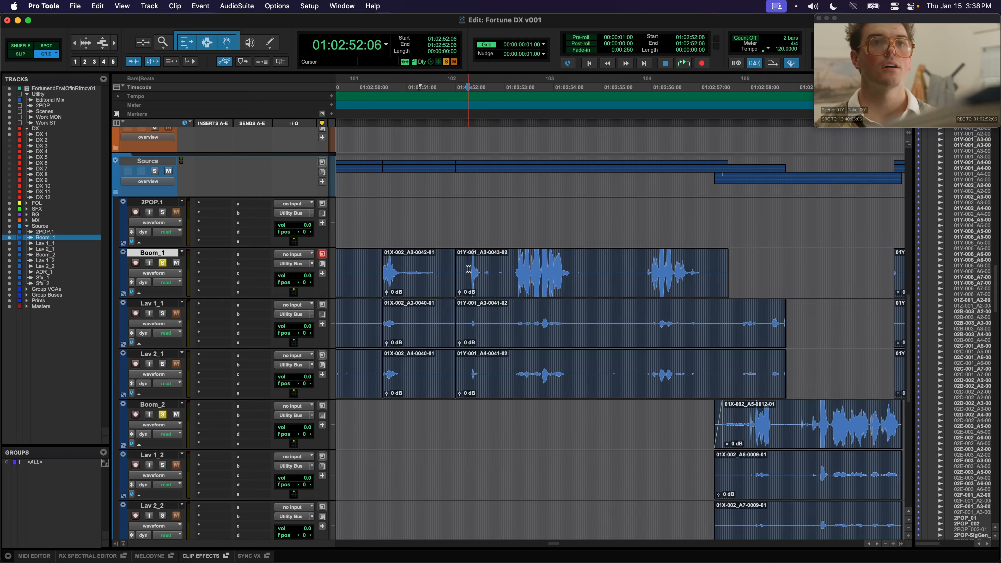
pyautogui.moveTo(463, 271); pyautogui.dragTo(582, 276)
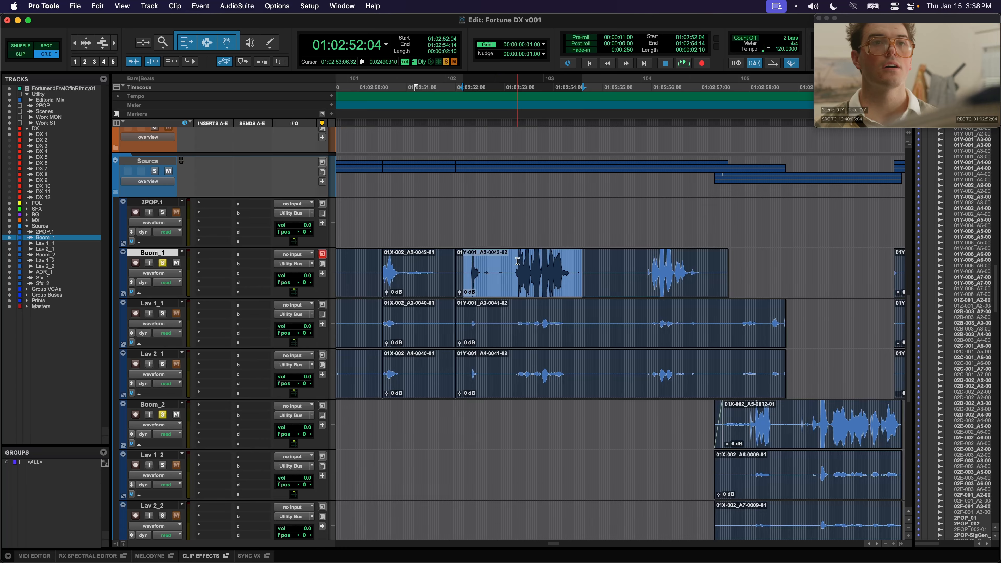
# - Move the selection up to DX 1 with P and ; and paste the Boom_1 dialogue there
pyautogui.press(';')
pyautogui.press('p')
pyautogui.press('p')
pyautogui.press(';')
pyautogui.press(';')
pyautogui.press(';')
pyautogui.press('p')
pyautogui.press('p')
pyautogui.press('p')
pyautogui.press(';')
pyautogui.press('p')
pyautogui.press('p')
pyautogui.press('p')
pyautogui.press('p')
pyautogui.press('p')
pyautogui.press('p')
pyautogui.press('p')
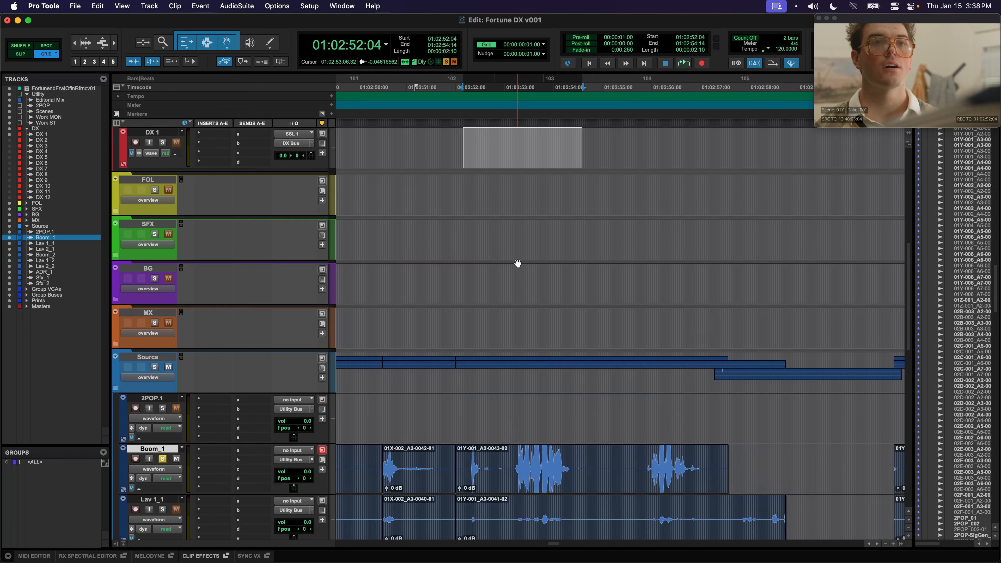
pyautogui.scroll(1, 518, 263)
pyautogui.press('super+v')
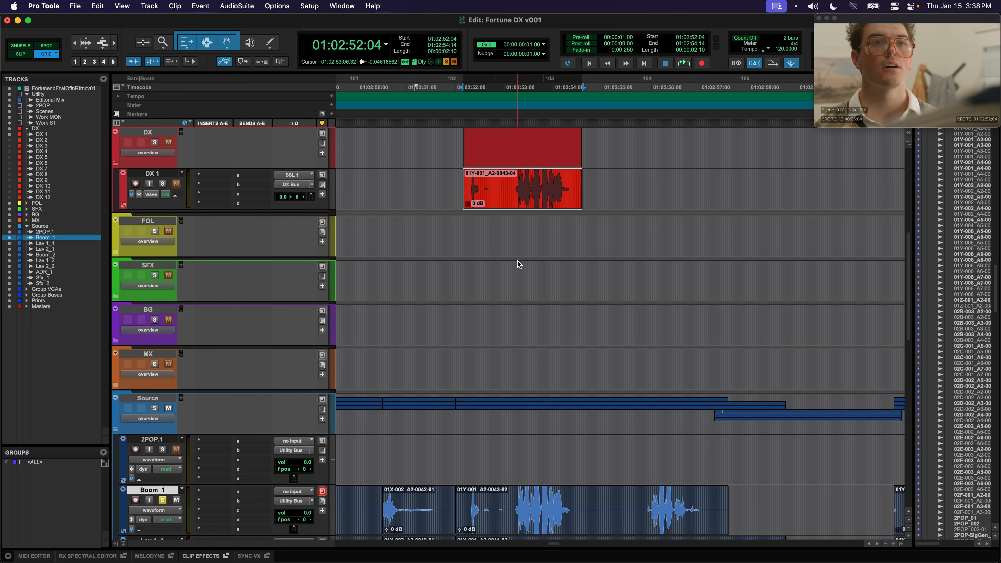
# - Hide the FOL, SFX, BG and MX folder tracks
pyautogui.click(9, 203)
pyautogui.click(9, 209)
pyautogui.click(9, 215)
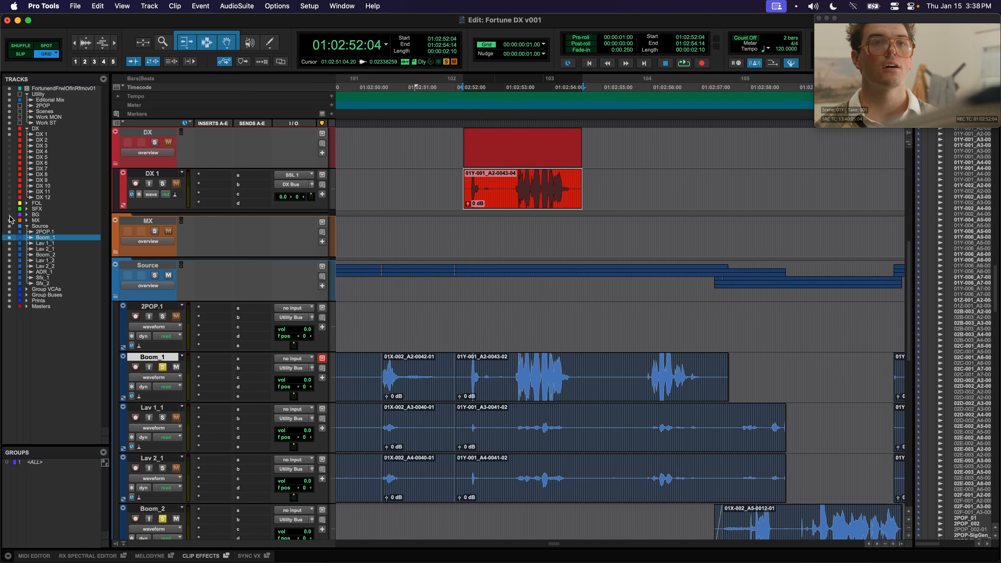
pyautogui.click(10, 220)
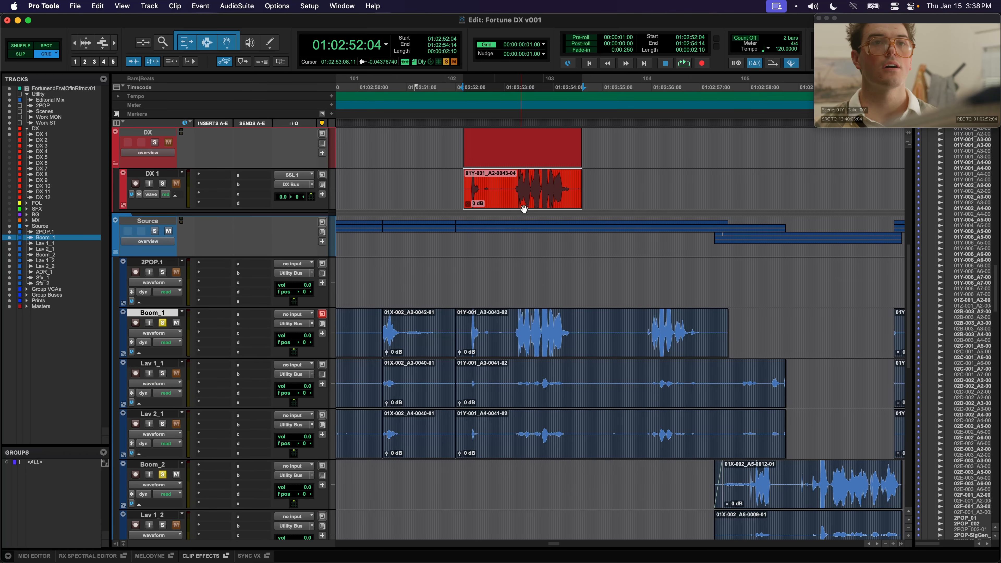
# - Zoom in, select 52:06–52:20 on the DX 1 clip, and audition it from 52:07
pyautogui.press('t')
pyautogui.press('t')
pyautogui.click(518, 186)
pyautogui.keyDown('shift'); pyautogui.click(457, 184); pyautogui.keyUp('shift')
pyautogui.hscroll(1, 457, 184)
pyautogui.click(454, 186)
pyautogui.moveTo(411, 186); pyautogui.dragTo(519, 186)
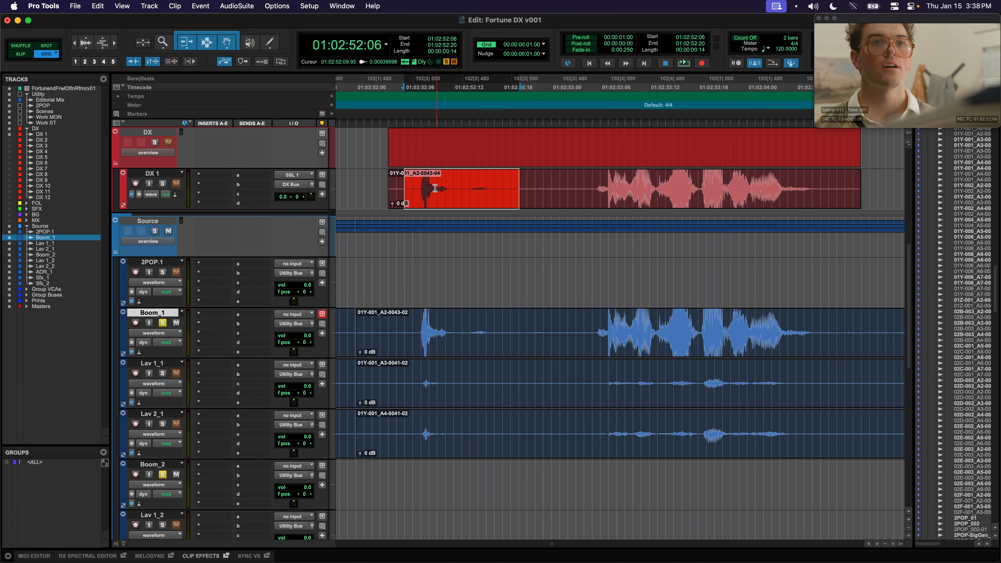
pyautogui.click(412, 185)
pyautogui.press('space')
pyautogui.press('space')
pyautogui.press('space')
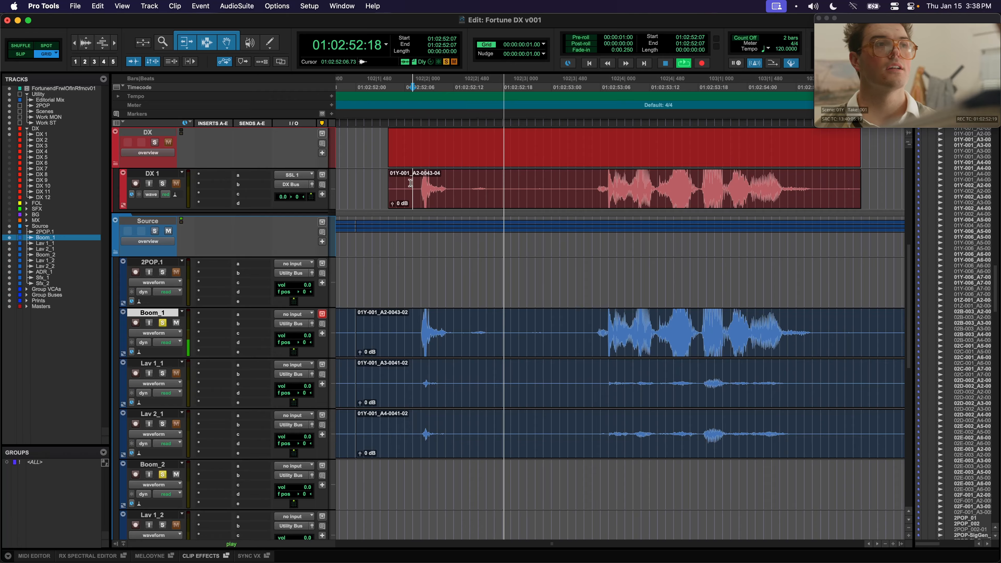
pyautogui.press('space')
# - Zoom out and select the 53:05–54:09 and 52:07–52:17 ranges on the DX 1 clip
pyautogui.doubleClick(410, 182)
pyautogui.press('r')
pyautogui.hscroll(2, 501, 187)
pyautogui.moveTo(518, 186)
pyautogui.mouseDown()
pyautogui.moveTo(467, 186)
pyautogui.moveTo(511, 186)
pyautogui.mouseUp()
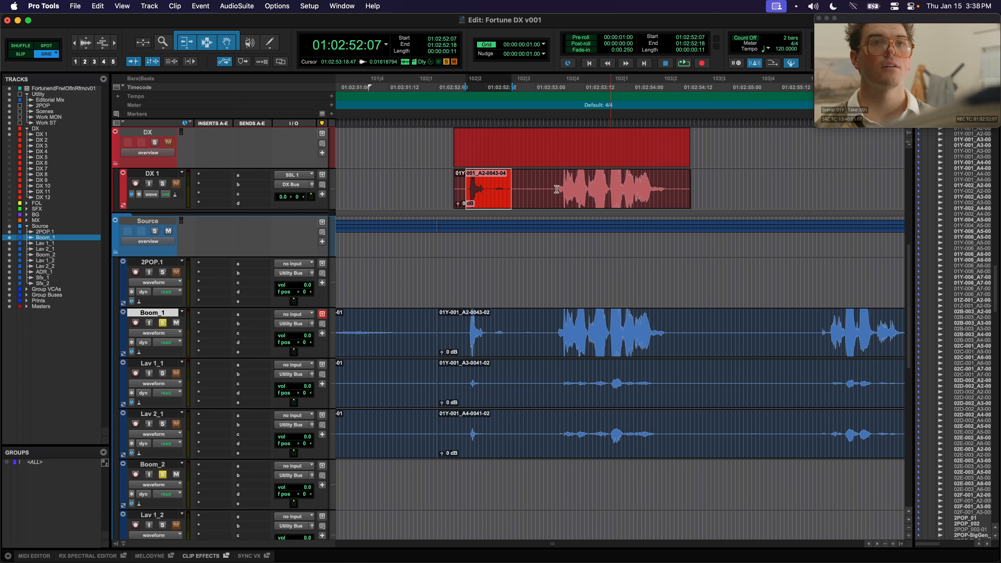
pyautogui.click(507, 188)
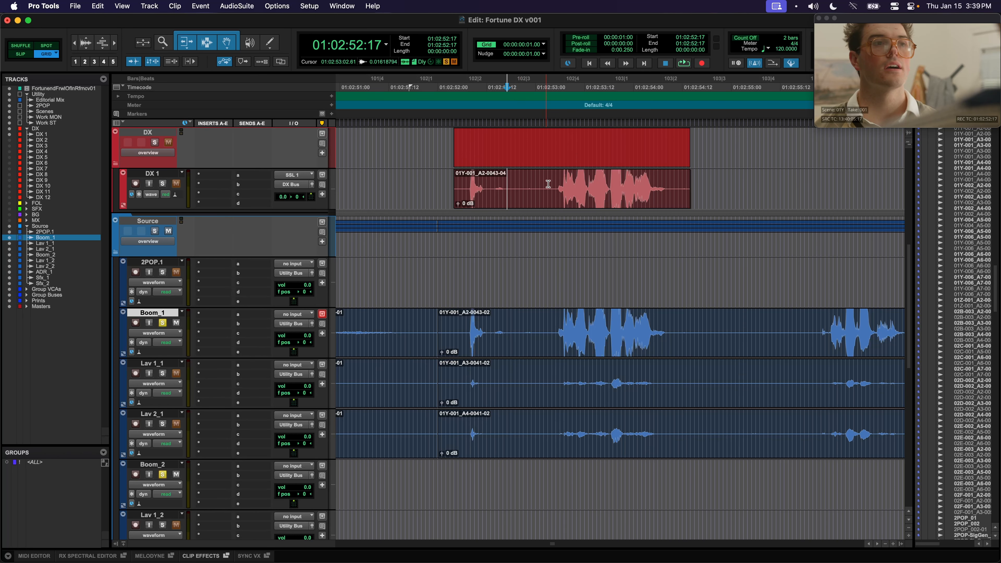
pyautogui.click(557, 186)
pyautogui.moveTo(561, 186); pyautogui.dragTo(670, 187)
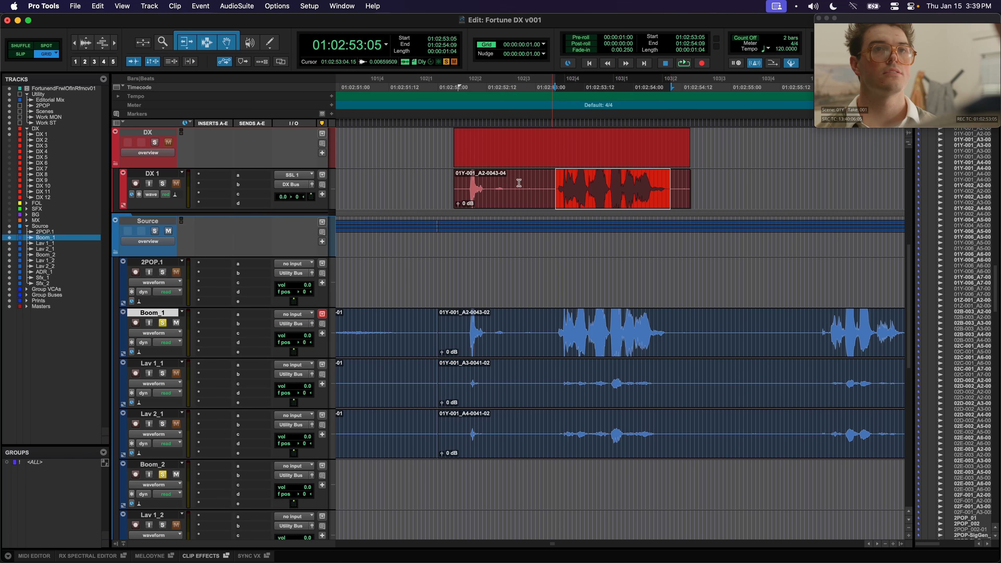
pyautogui.moveTo(468, 189); pyautogui.dragTo(507, 189)
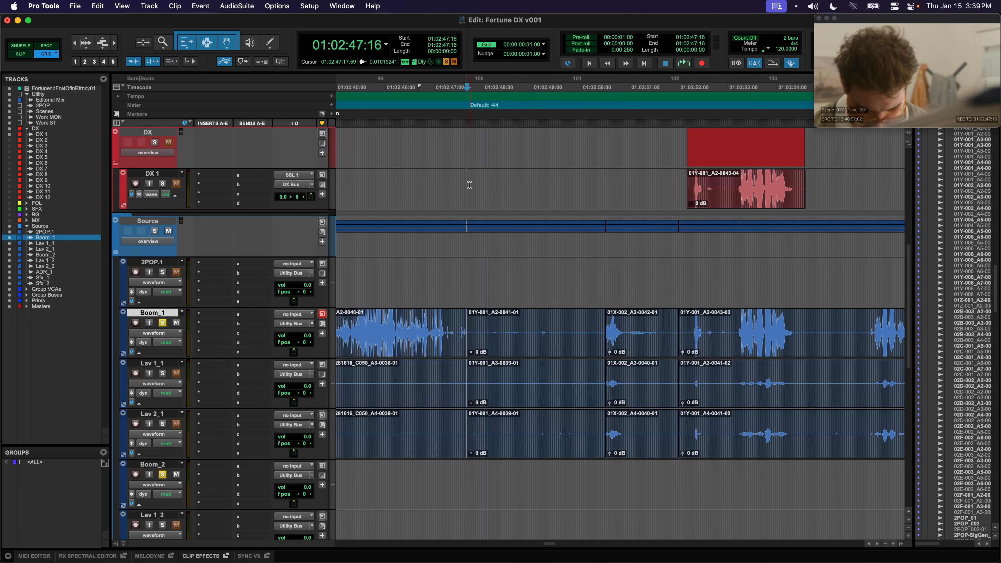
# - Audition the first gap and paste Boom_1 clip 01Y-001_A2-0041-01 onto DX 1
pyautogui.press('space')
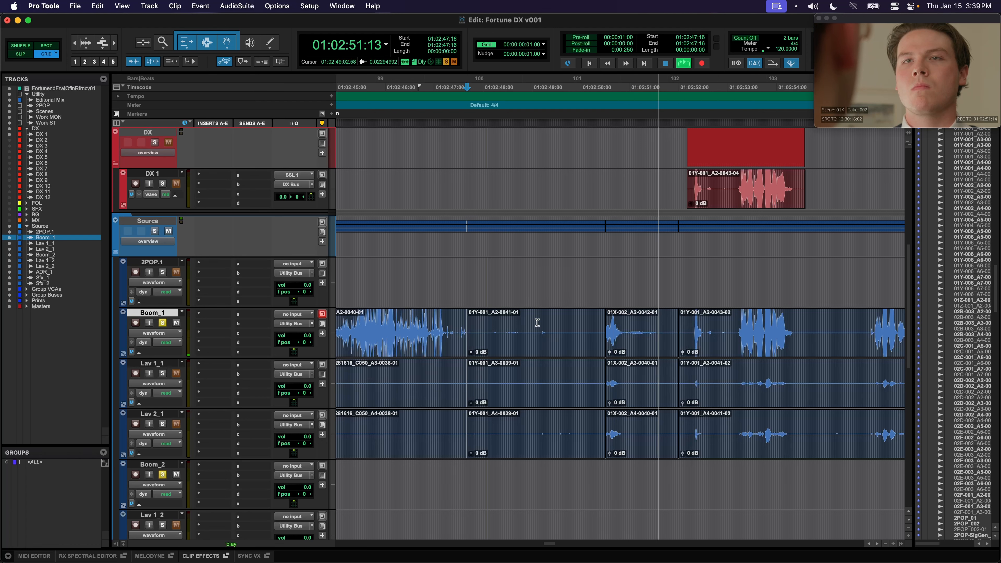
pyautogui.press('space')
pyautogui.click(498, 348)
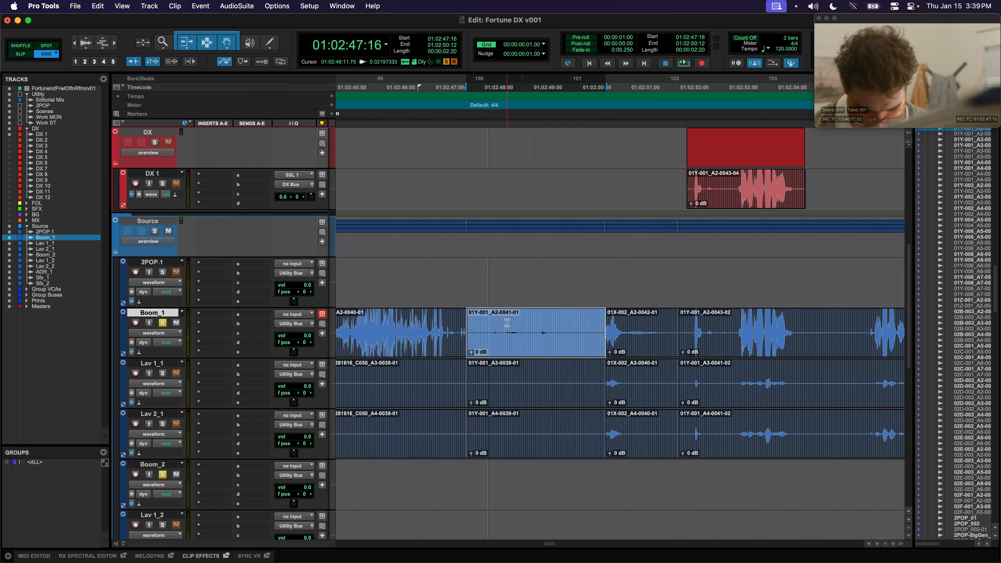
pyautogui.press('p')
pyautogui.press('p')
pyautogui.press('p')
pyautogui.press('super+v')
# - Zoom in and set the Boom_1 edit point at 01:02:50:23
pyautogui.hscroll(3, 511, 327)
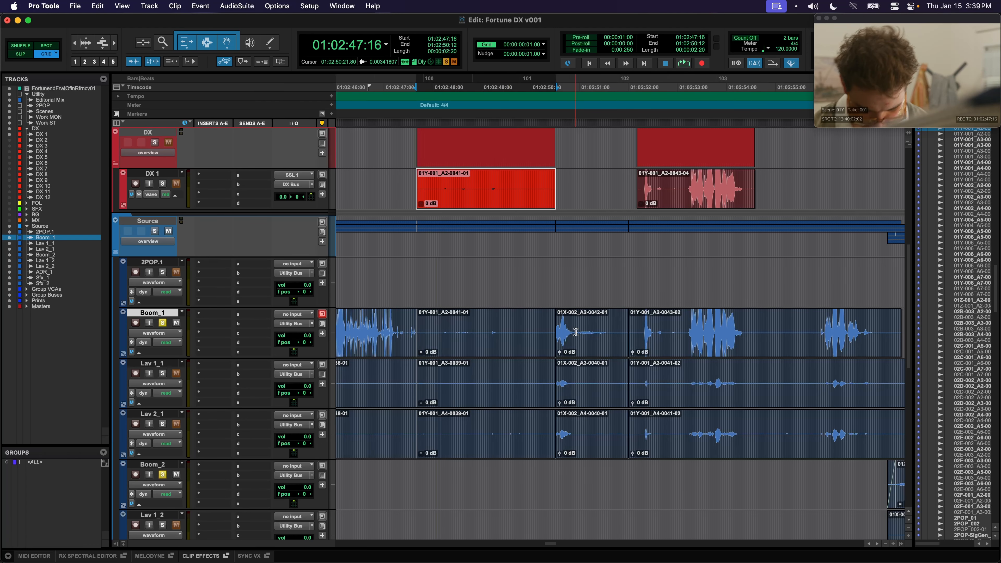
pyautogui.click(576, 332)
pyautogui.press('t')
pyautogui.hscroll(2, 597, 331)
pyautogui.moveTo(573, 338); pyautogui.dragTo(527, 330)
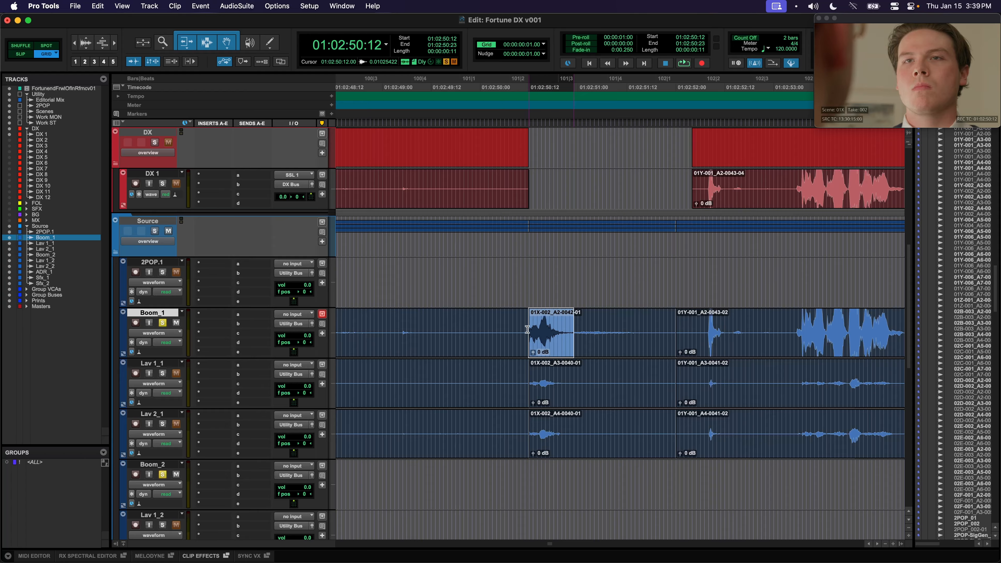
pyautogui.hscroll(-2, 526, 330)
pyautogui.click(525, 330)
pyautogui.moveTo(468, 329); pyautogui.dragTo(519, 329)
pyautogui.click(523, 331)
# - Select the Boom_1 stretch ending at 50:23 and paste it onto DX 1
pyautogui.hscroll(2, 514, 180)
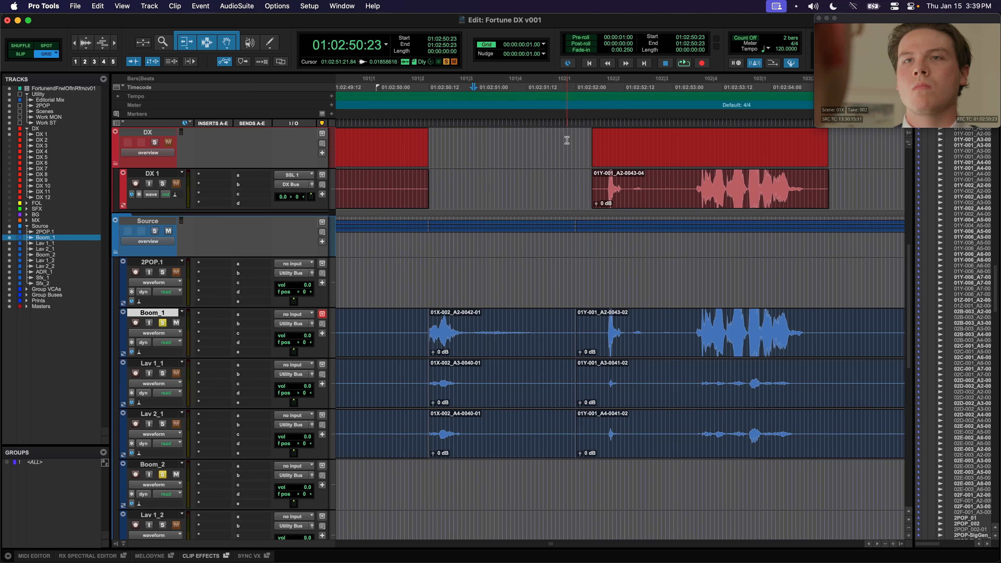
pyautogui.moveTo(475, 333); pyautogui.dragTo(575, 332)
pyautogui.click(413, 331)
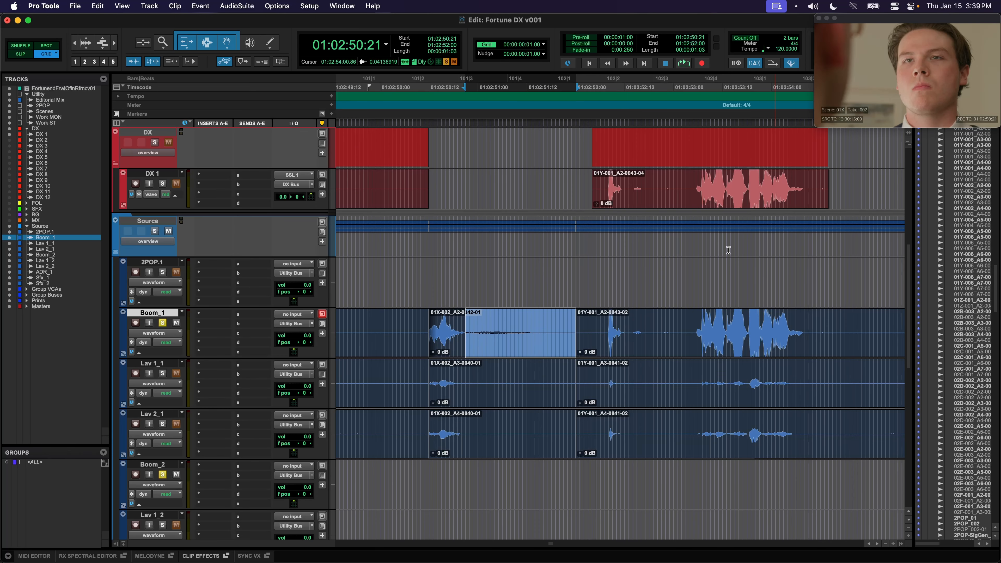
pyautogui.press('p')
pyautogui.press('p')
pyautogui.press('p')
pyautogui.press('v')
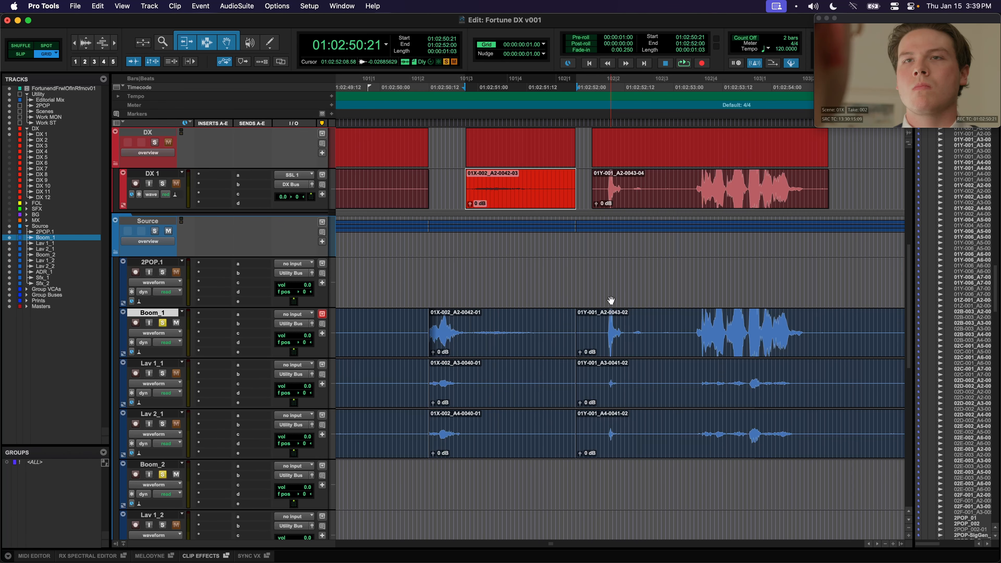
# - Paste the 55:15–57:14 Boom_1 range onto DX 1 and review the filled track
pyautogui.hscroll(2, 550, 267)
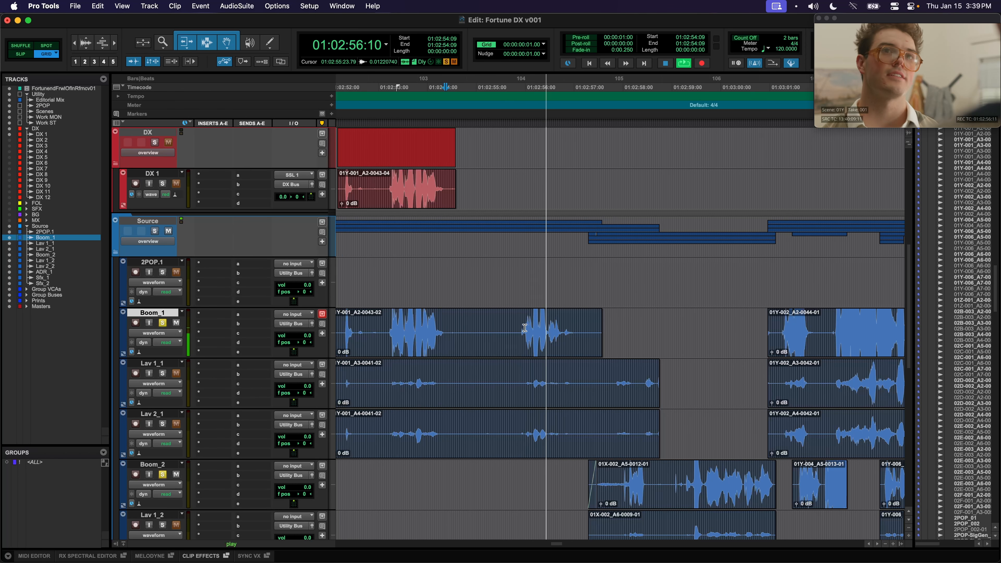
pyautogui.moveTo(516, 331); pyautogui.dragTo(572, 331)
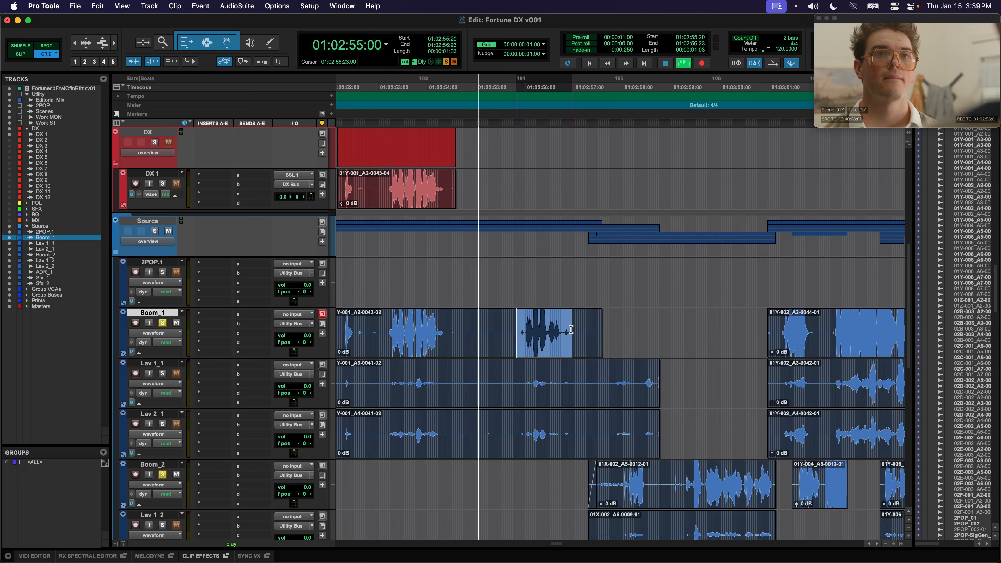
pyautogui.click(531, 331)
pyautogui.moveTo(506, 328); pyautogui.dragTo(602, 330)
pyautogui.press('p')
pyautogui.press('p')
pyautogui.press('p')
pyautogui.press('v')
pyautogui.press('r')
pyautogui.hscroll(2, 598, 324)
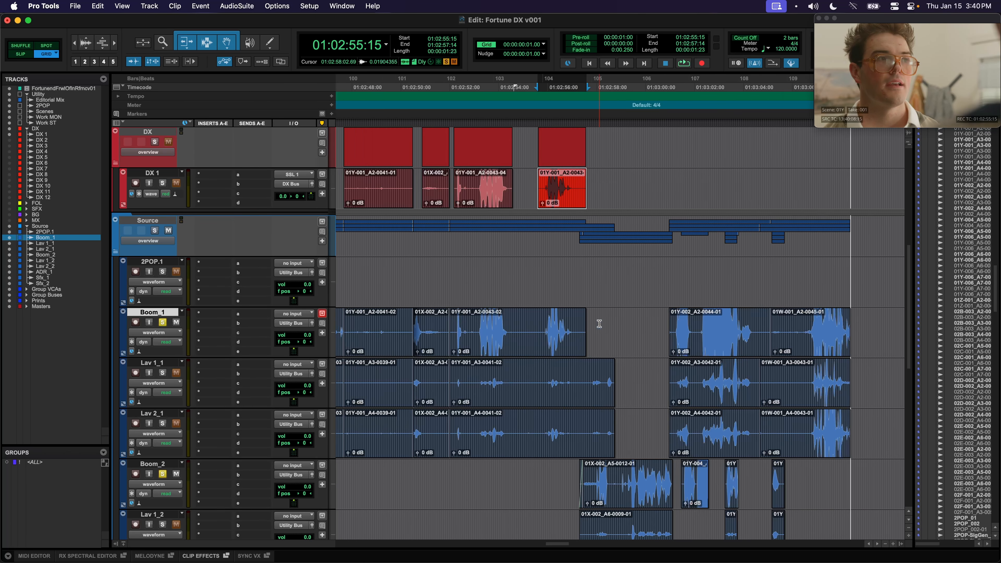
pyautogui.hscroll(2, 468, 267)
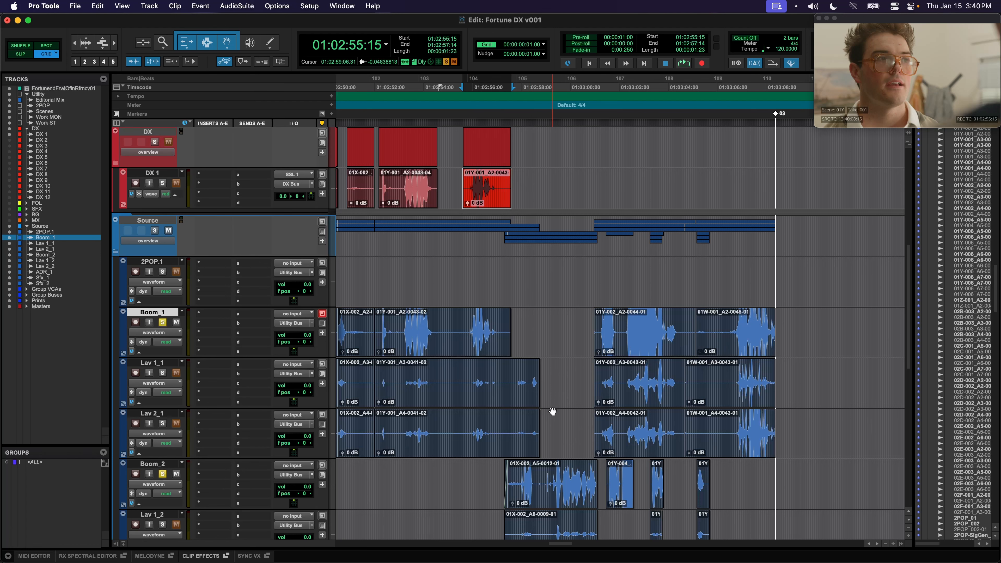
pyautogui.scroll(-3, 541, 371)
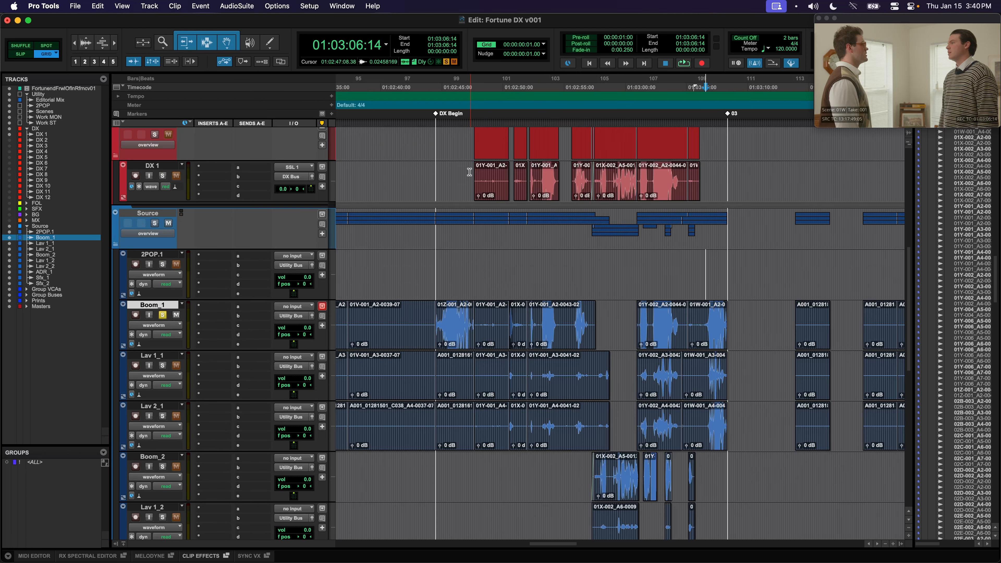
pyautogui.moveTo(468, 172); pyautogui.dragTo(725, 182)
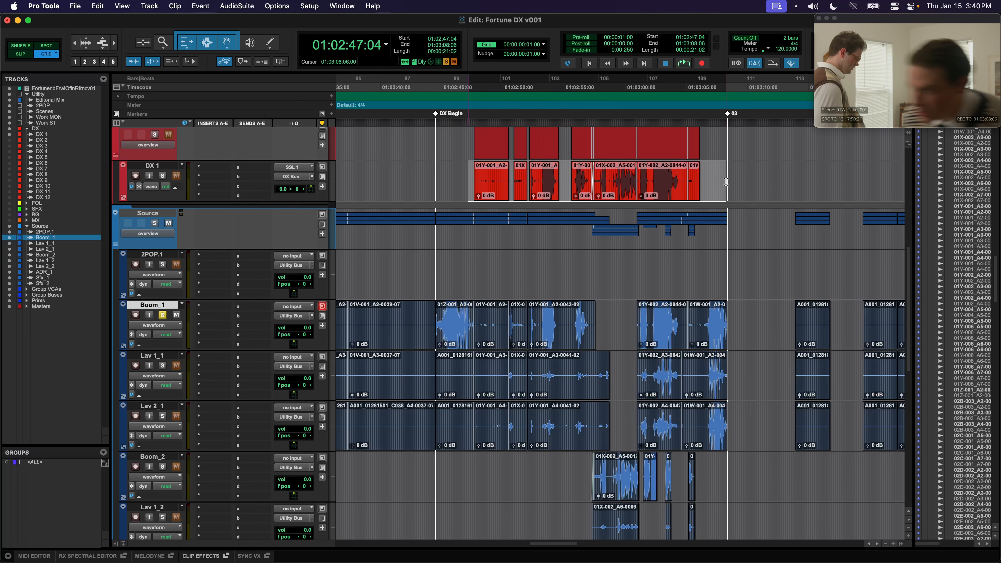
# - Zoom in near the DX Begin marker and play back from 44:23
pyautogui.click(726, 181)
pyautogui.moveTo(439, 171); pyautogui.dragTo(461, 173)
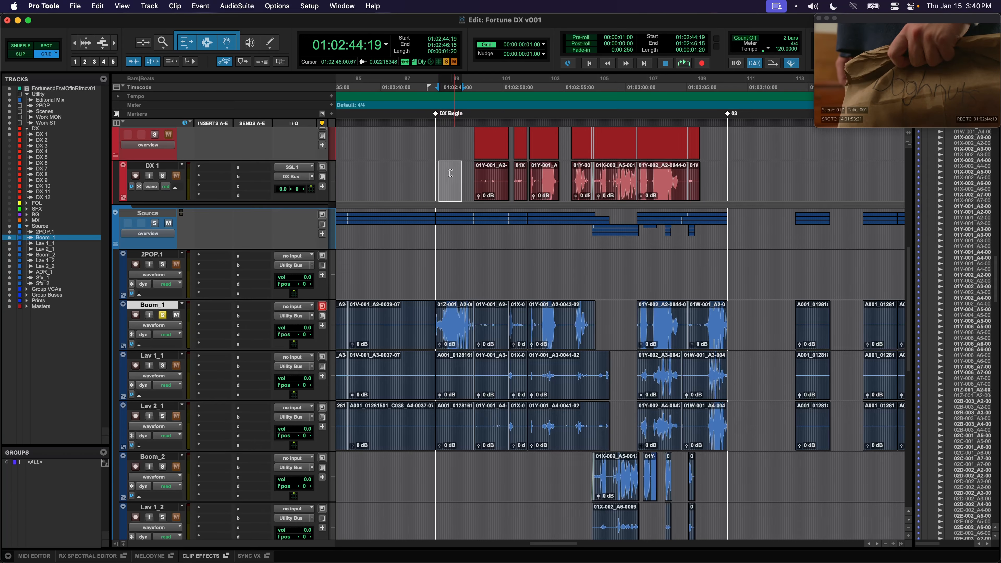
pyautogui.press('t')
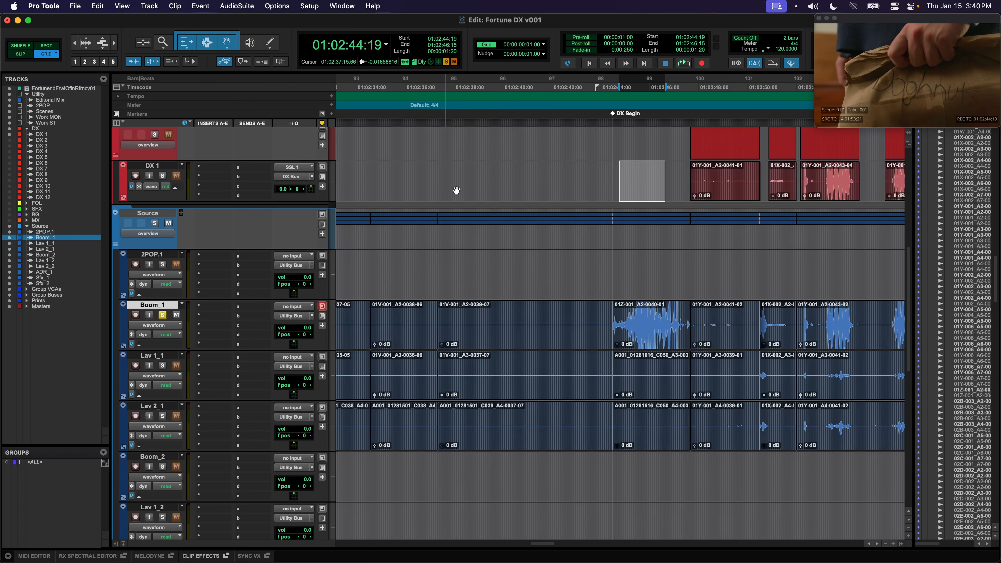
pyautogui.keyDown('shift'); pyautogui.click(624, 178); pyautogui.keyUp('shift')
pyautogui.hscroll(2, 632, 199)
pyautogui.click(574, 171)
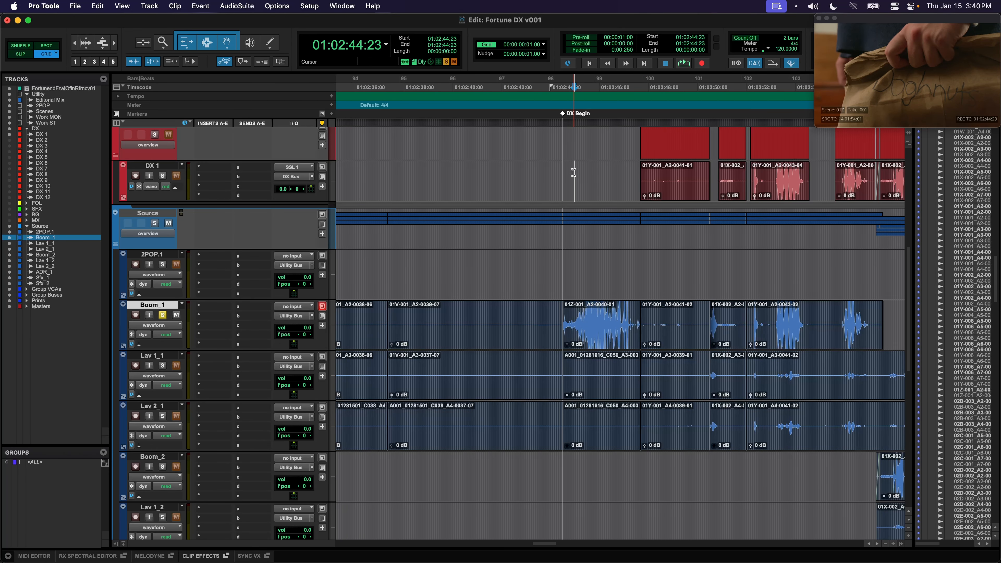
pyautogui.press('space')
pyautogui.hscroll(2, 574, 176)
pyautogui.press('space')
pyautogui.press('r')
pyautogui.hscroll(5, 567, 186)
pyautogui.scroll(2, 566, 187)
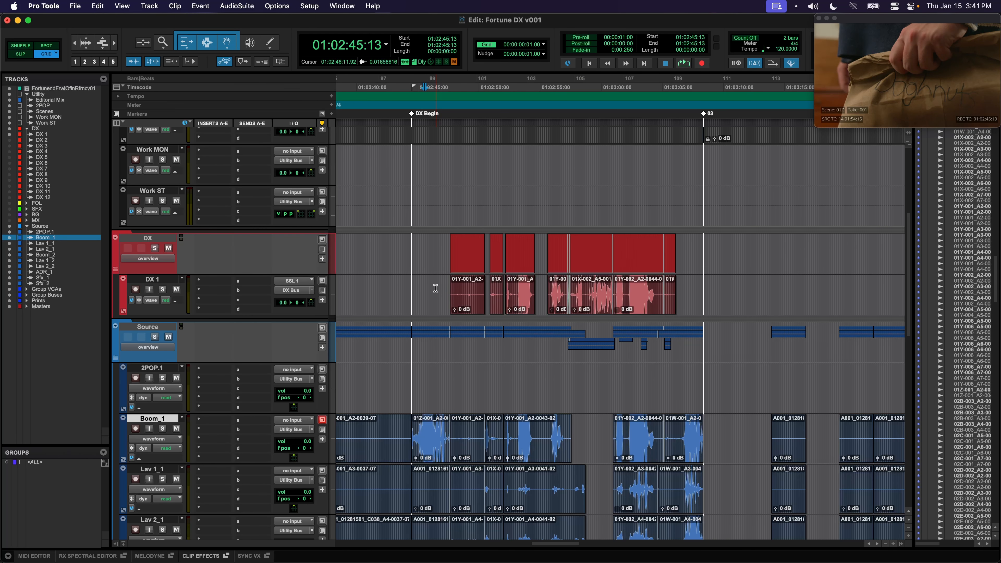
# - Select the short empty gap before the first DX 1 clip and play it against picture
pyautogui.moveTo(435, 288); pyautogui.dragTo(682, 297)
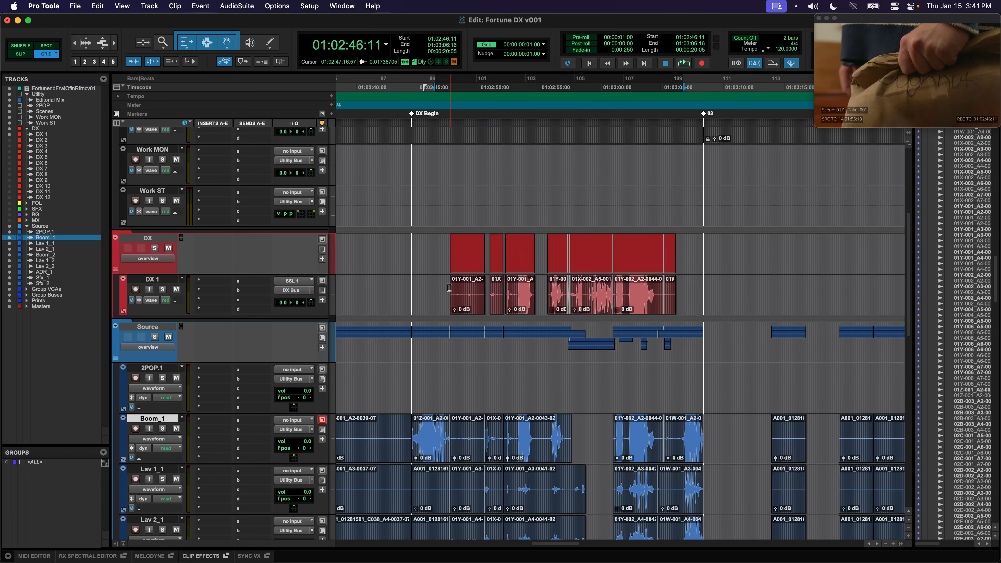
pyautogui.moveTo(413, 290); pyautogui.dragTo(445, 290)
pyautogui.press('t')
pyautogui.hscroll(10, 455, 295)
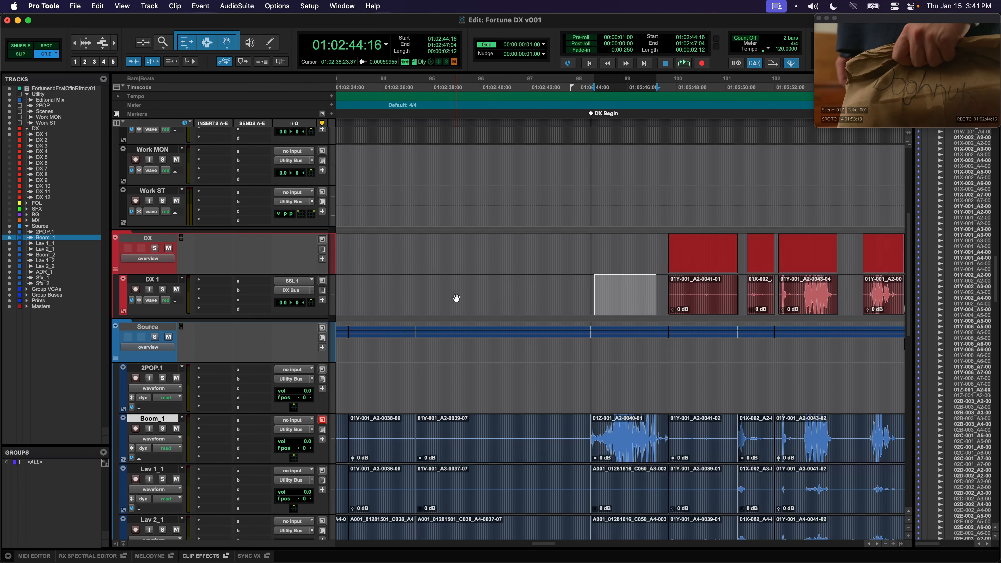
pyautogui.press('r')
pyautogui.moveTo(460, 292); pyautogui.dragTo(470, 283)
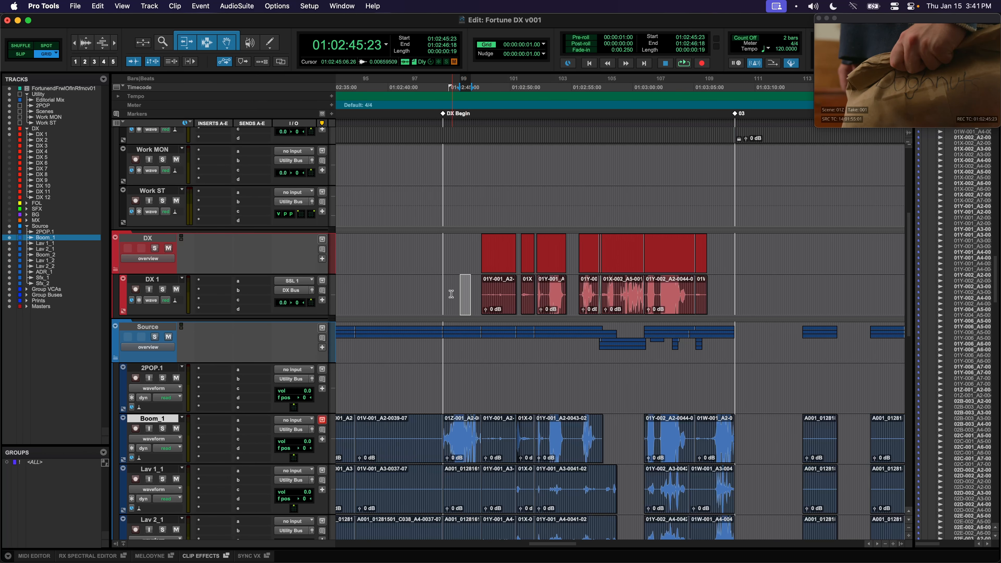
pyautogui.press('space')
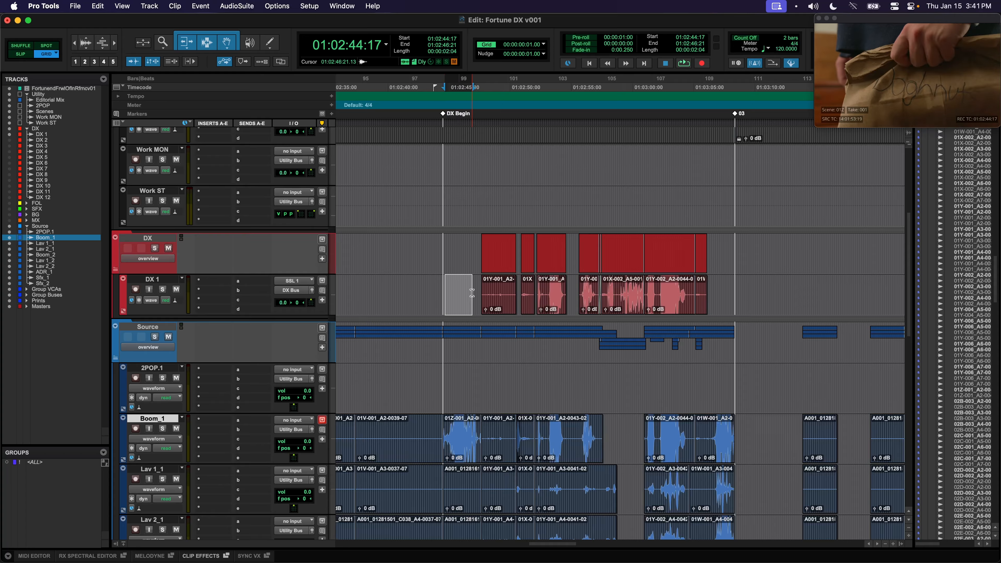
# - Park at 46:06 in the gap, select the Boom_1 clip after DX Begin, then select the Work MON track
pyautogui.moveTo(452, 291); pyautogui.dragTo(471, 291)
pyautogui.scroll(-1, 464, 282)
pyautogui.click(464, 280)
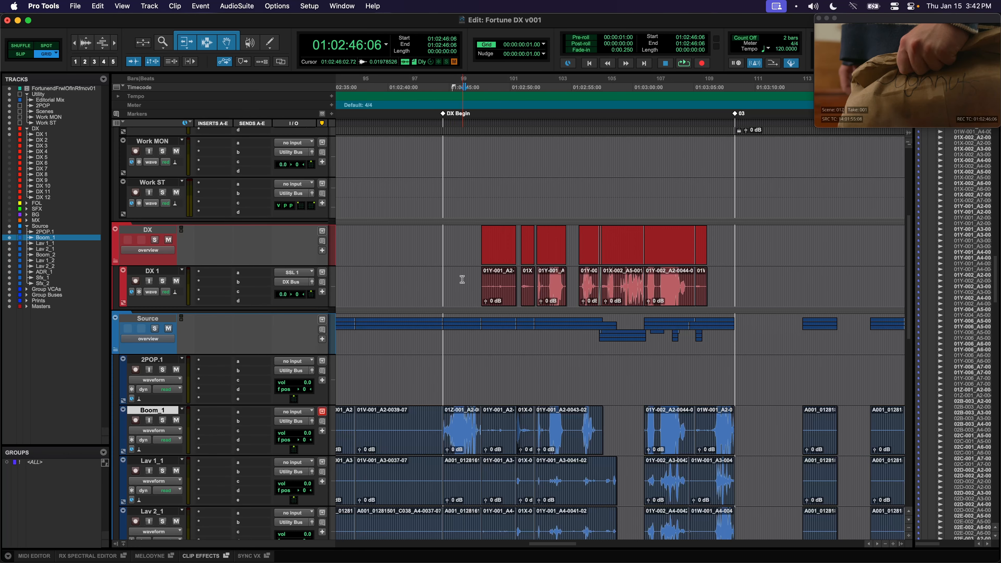
pyautogui.scroll(-3, 463, 279)
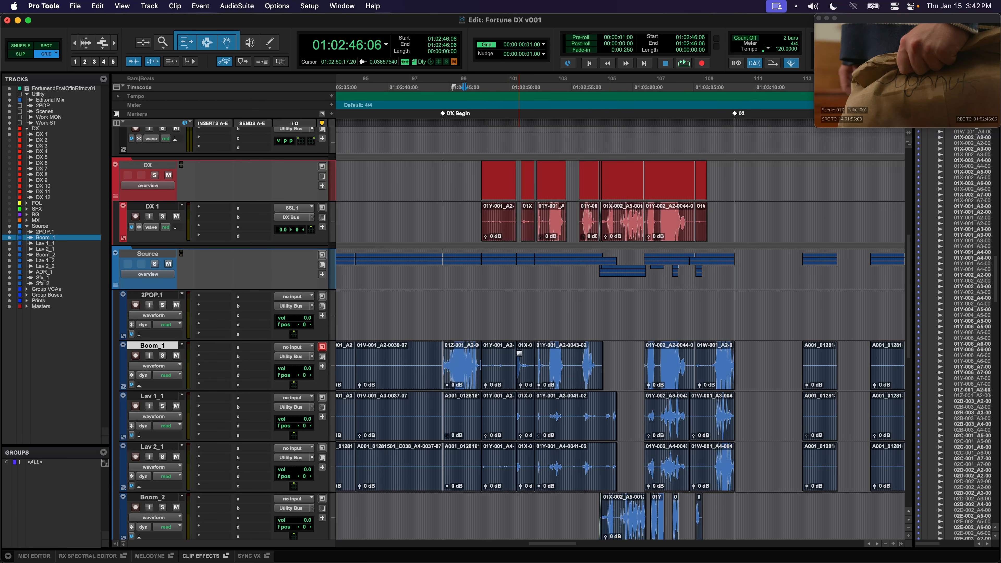
pyautogui.click(501, 372)
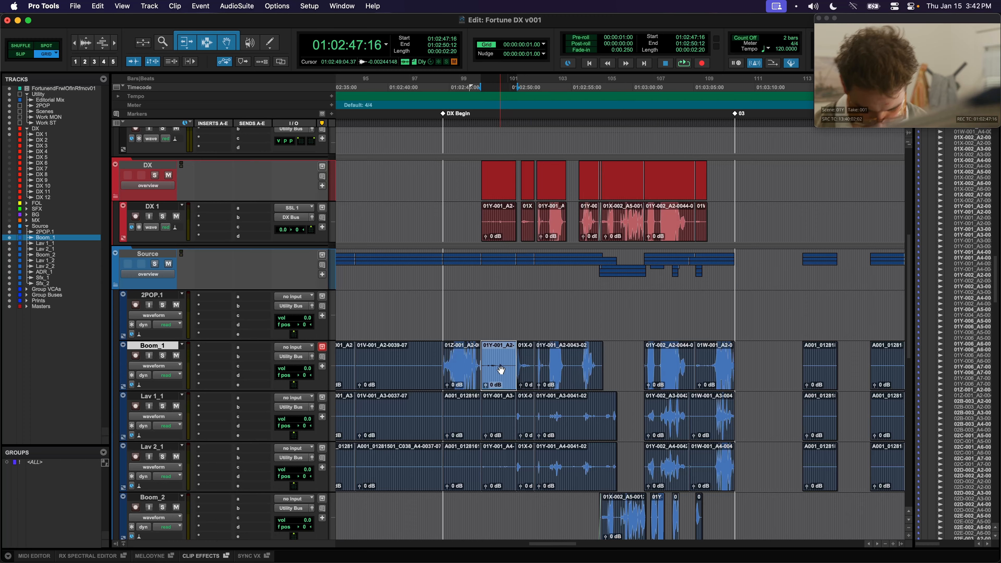
pyautogui.scroll(1, 500, 371)
pyautogui.scroll(4, 500, 368)
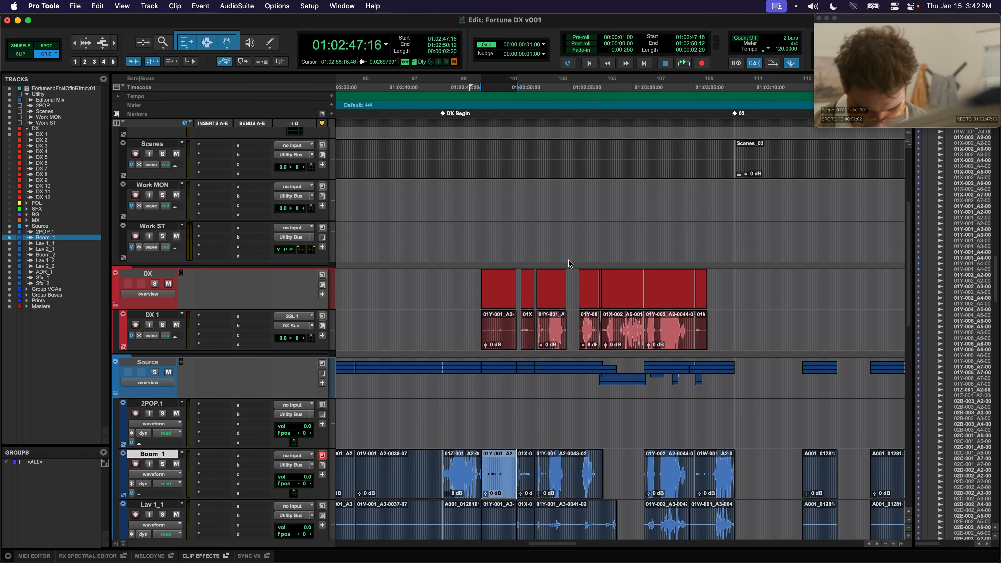
pyautogui.click(160, 170)
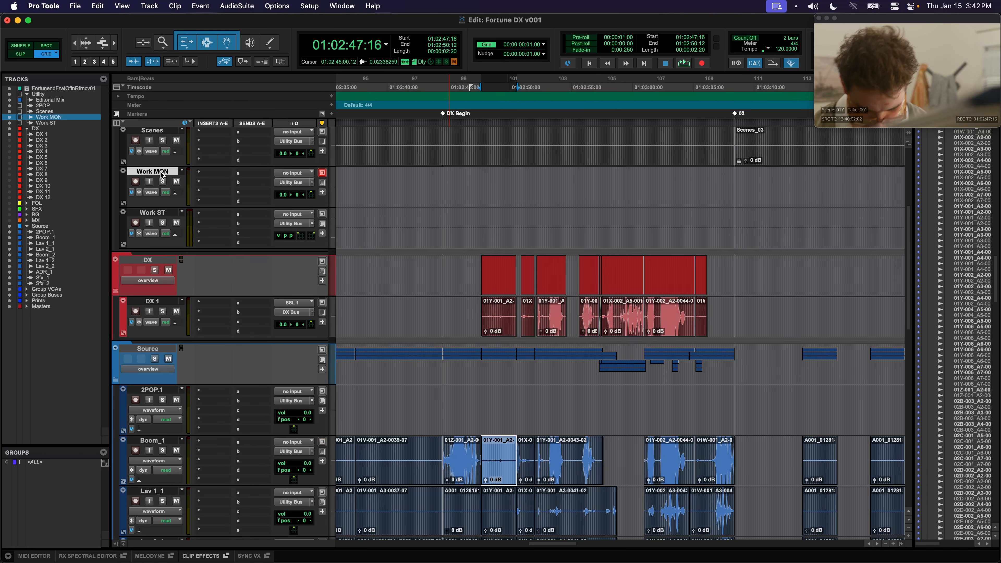
# - Move Work MON between DX and DX 1 and paste the Boom_1 clip, extending its start to 01:02:14:04
pyautogui.moveTo(158, 176); pyautogui.dragTo(189, 341)
pyautogui.press('super+c')
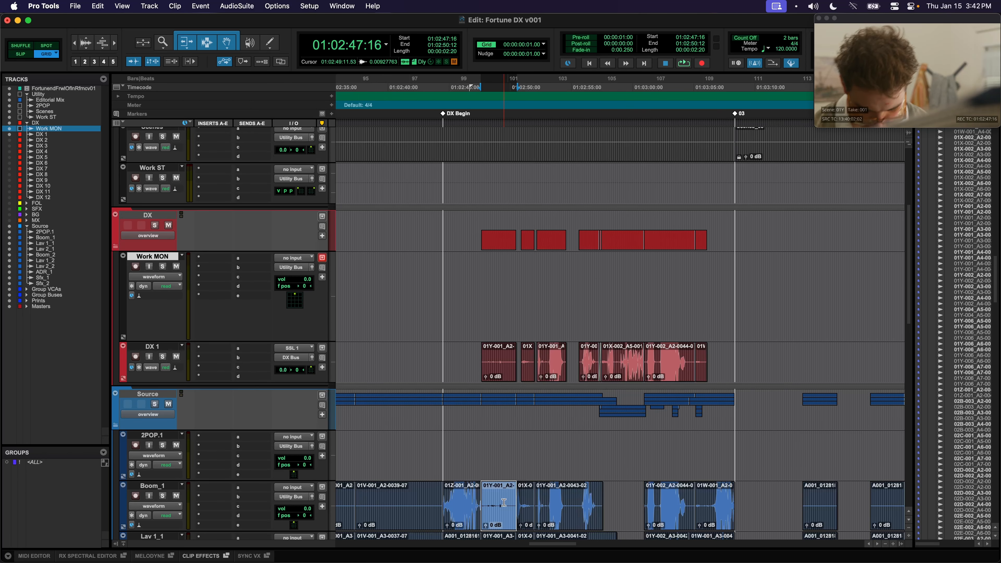
pyautogui.press('p')
pyautogui.press('p')
pyautogui.press('p')
pyautogui.press('p')
pyautogui.press('super+v')
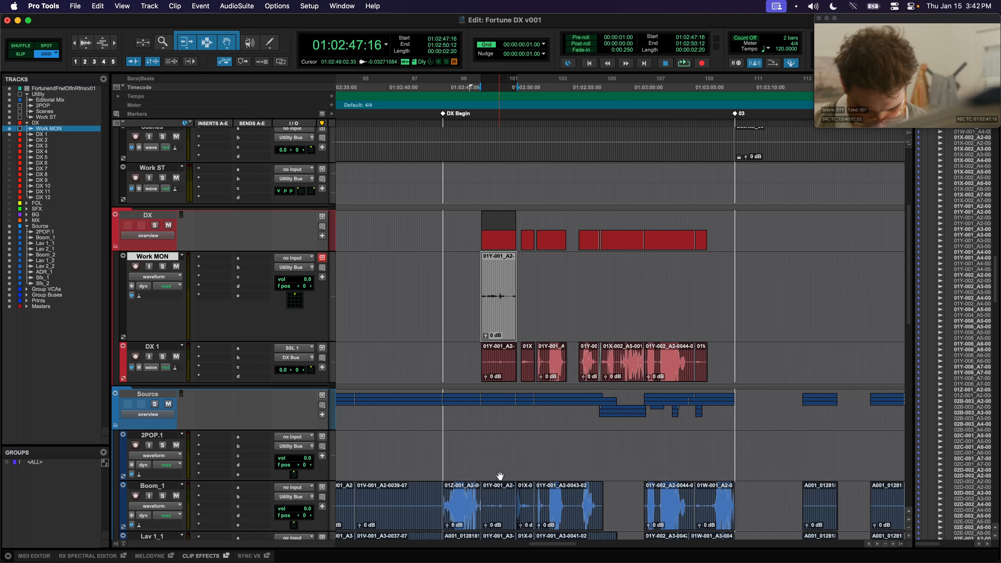
pyautogui.moveTo(515, 287); pyautogui.dragTo(811, 286)
pyautogui.moveTo(480, 294); pyautogui.dragTo(304, 279)
# - Review the scene around 01:02:43–01:02:48 and undo an accidental Boom_1 trim
pyautogui.click(554, 271)
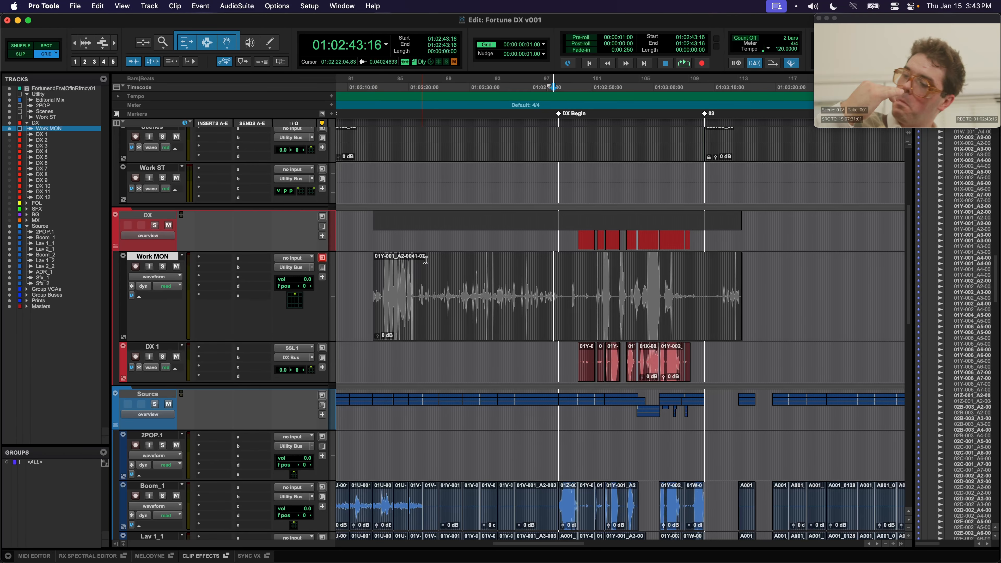
pyautogui.hscroll(1, 394, 265)
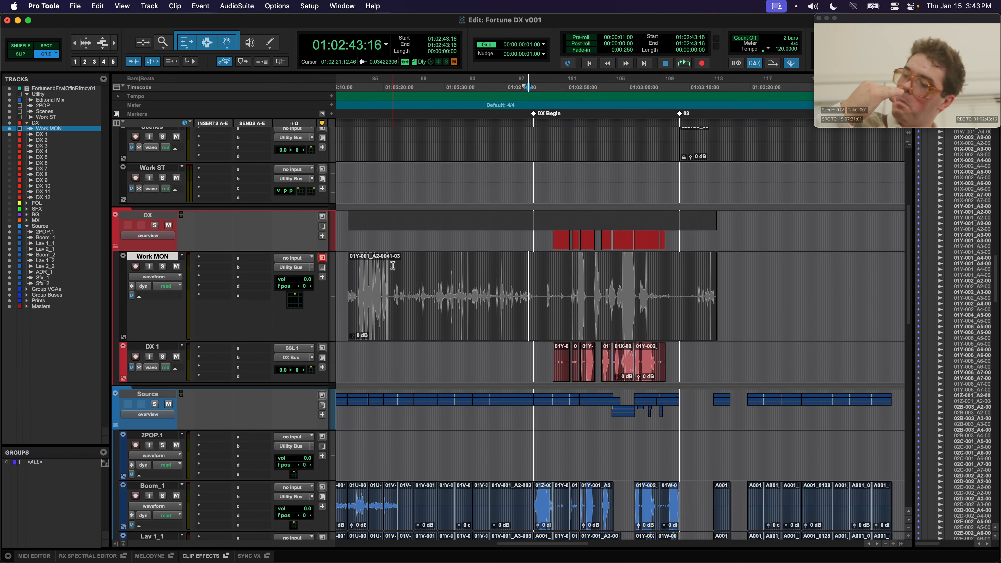
pyautogui.hscroll(-1, 568, 281)
pyautogui.click(581, 282)
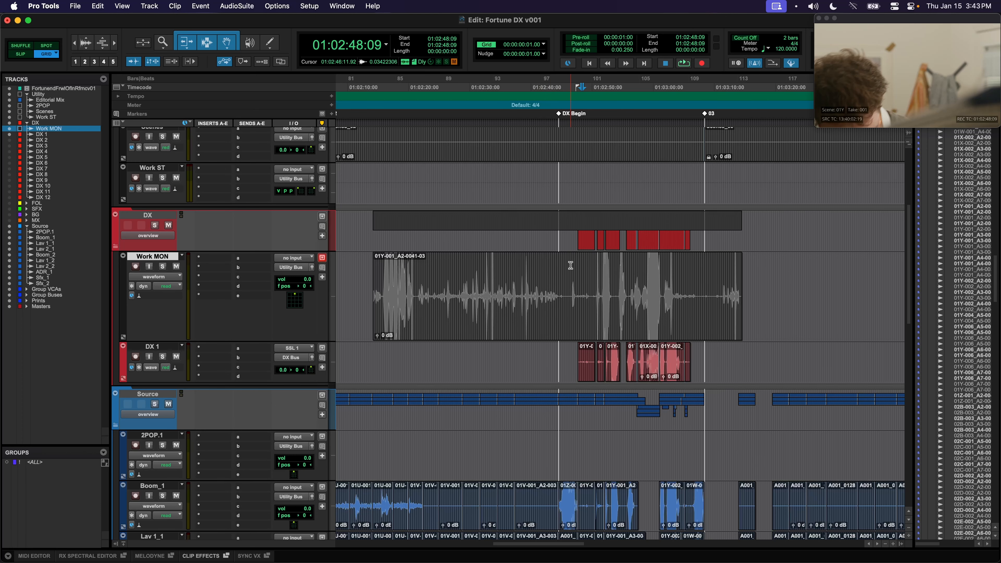
pyautogui.scroll(-1, 570, 264)
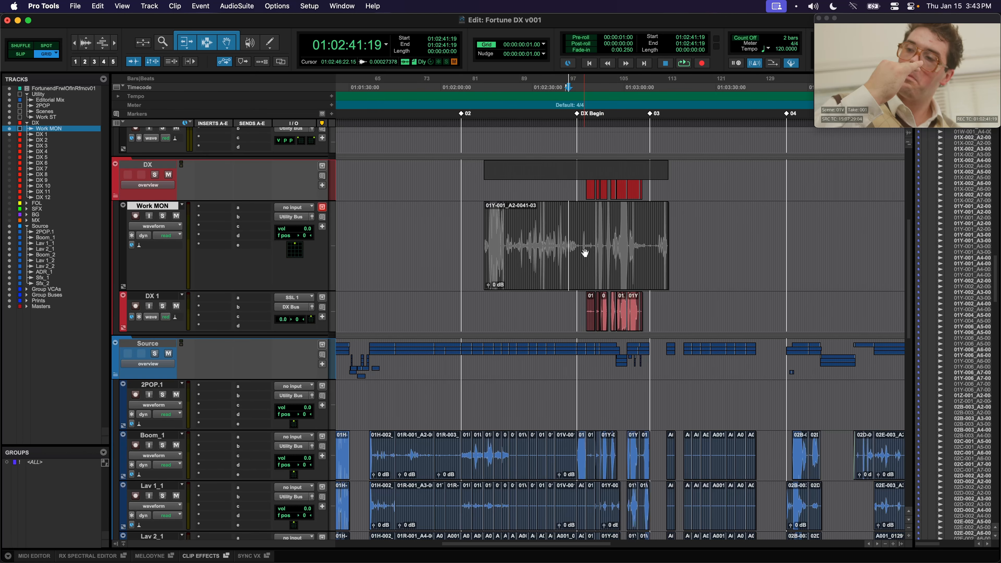
pyautogui.scroll(-2, 572, 317)
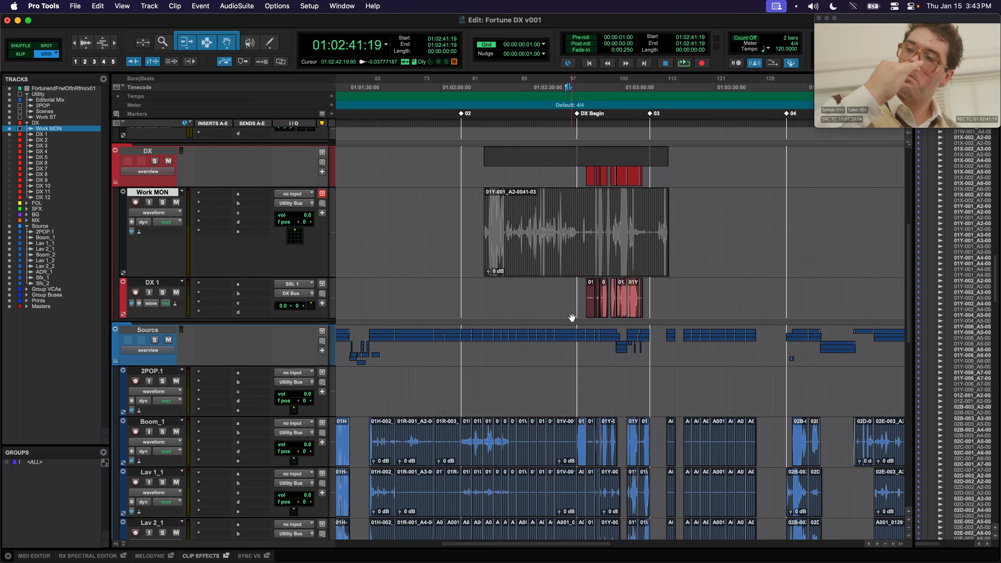
pyautogui.press('t')
pyautogui.press('t')
pyautogui.hscroll(1, 588, 399)
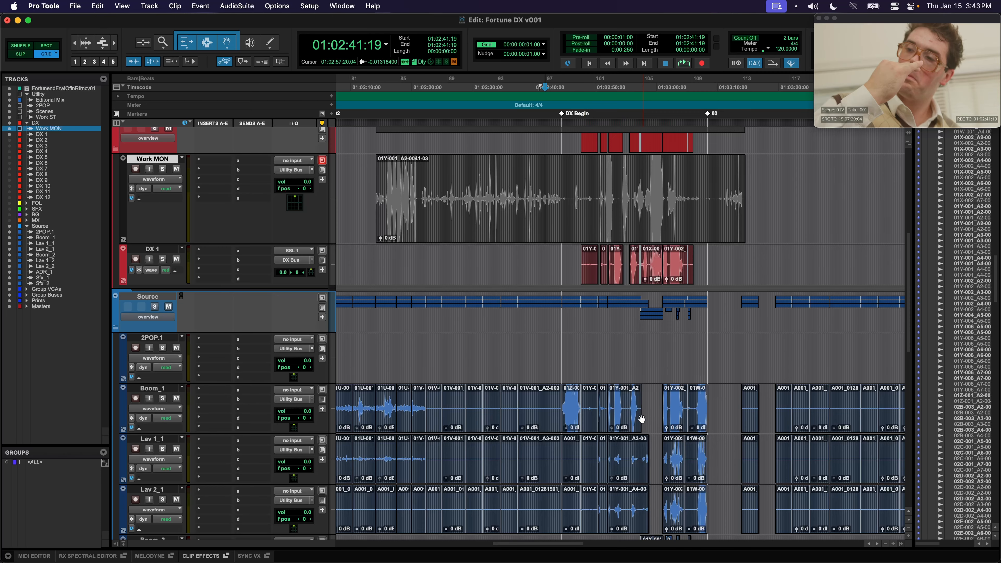
pyautogui.moveTo(641, 420); pyautogui.dragTo(637, 419)
pyautogui.hscroll(2, 625, 420)
pyautogui.press('super+z')
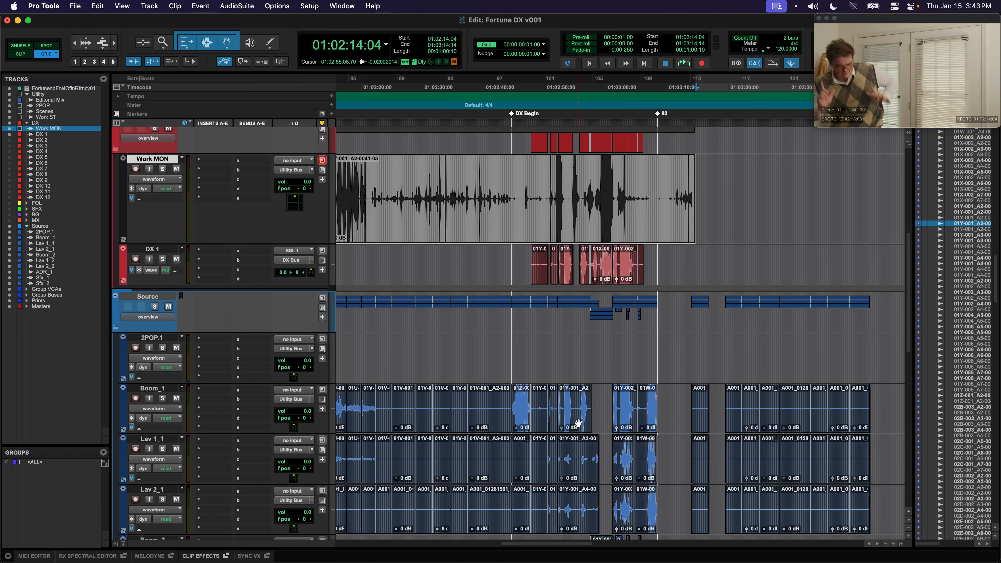
# - Select the whole Work MON clip, then locate the next Boom_1 take at 01:02:54:20
pyautogui.press('r')
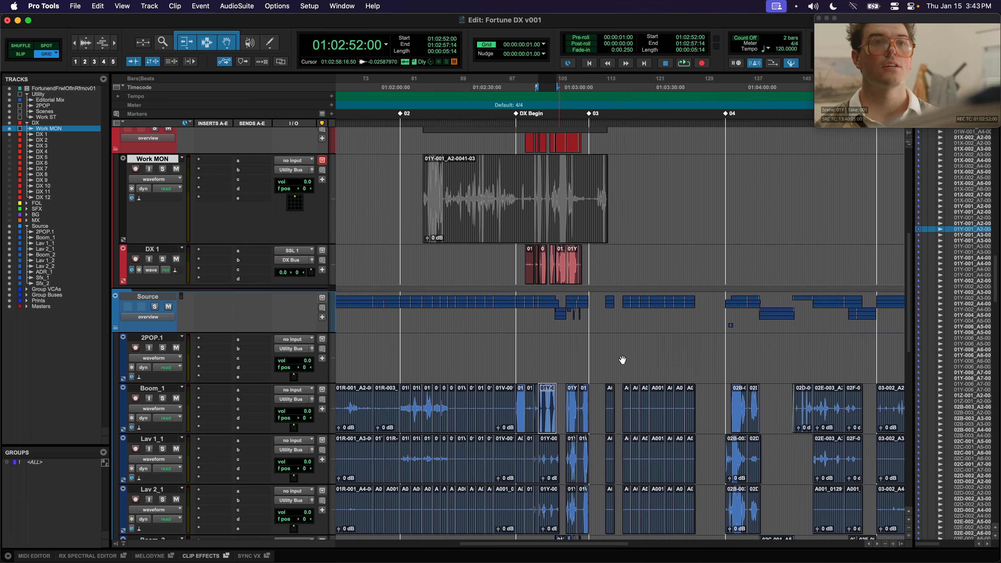
pyautogui.click(646, 174)
pyautogui.doubleClick(405, 163)
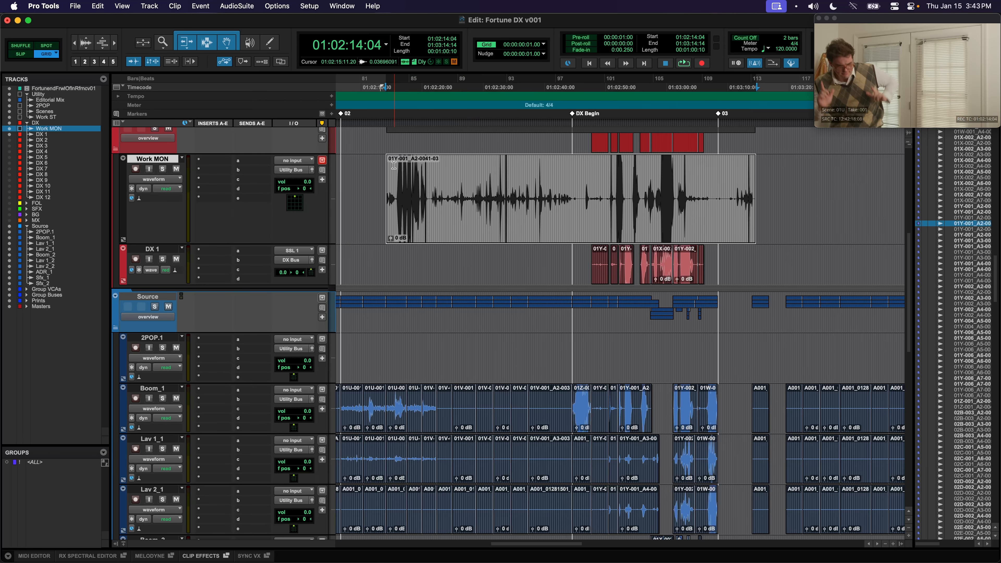
pyautogui.hscroll(2, 394, 165)
pyautogui.scroll(-1, 407, 176)
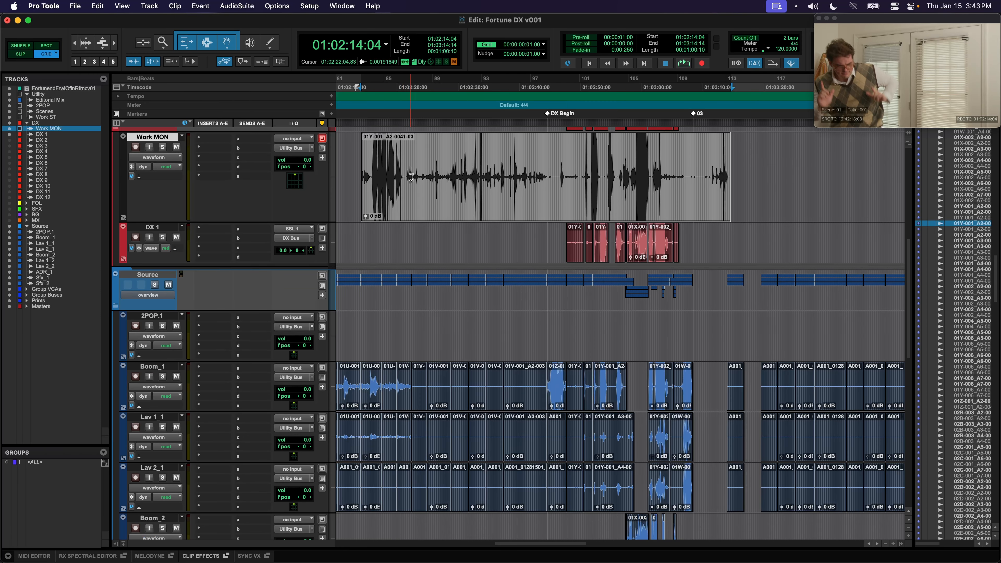
pyautogui.click(610, 378)
pyautogui.press('t')
pyautogui.press('t')
pyautogui.hscroll(2, 607, 378)
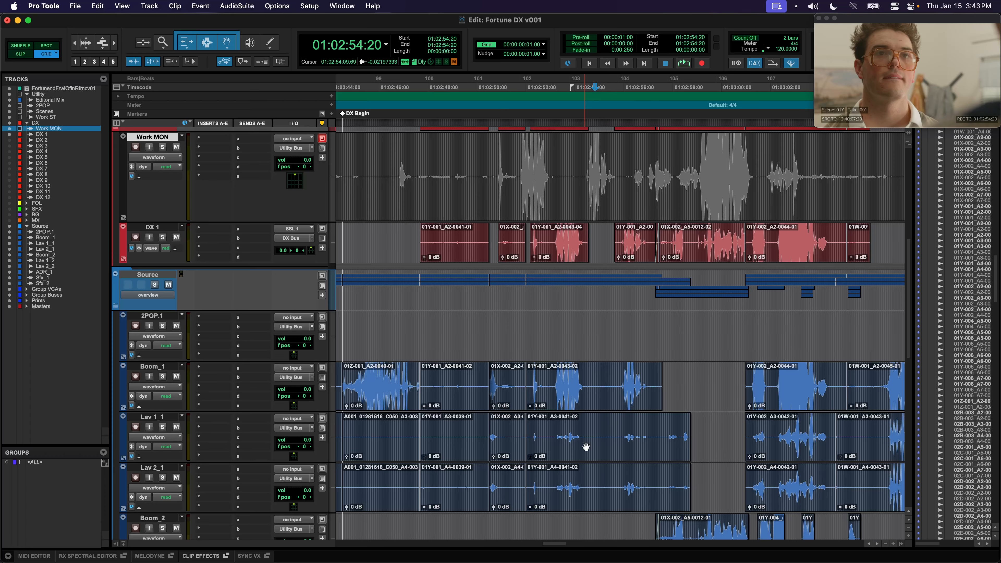
pyautogui.hscroll(3, 592, 420)
pyautogui.scroll(-1, 702, 410)
# - Copy Boom_1 take 01Y-002_A2-0044-01 into Work MON and zoom out to review
pyautogui.doubleClick(719, 379)
pyautogui.press('super+c')
pyautogui.press('r')
pyautogui.press('r')
pyautogui.scroll(5, 737, 338)
pyautogui.press('r')
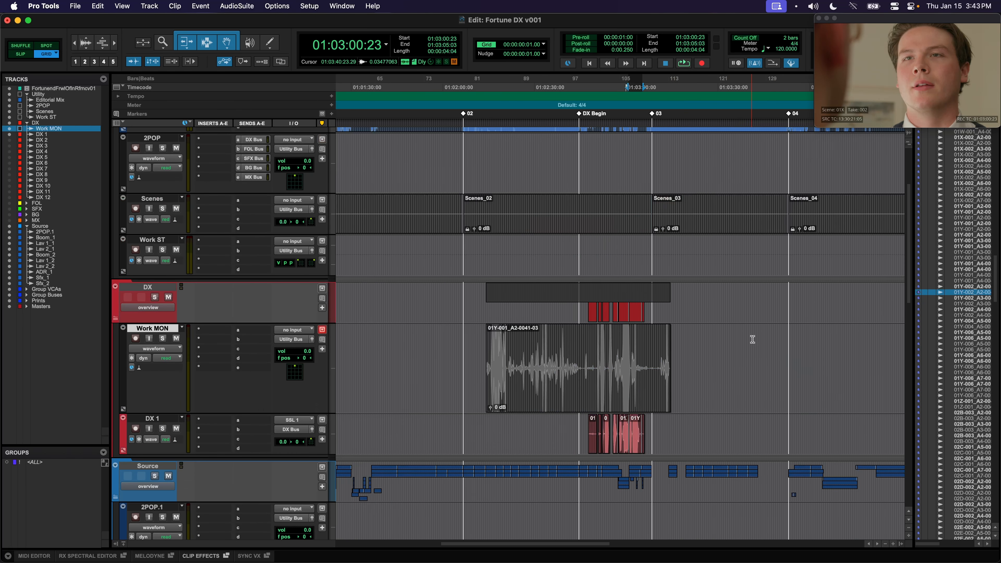
pyautogui.press('r')
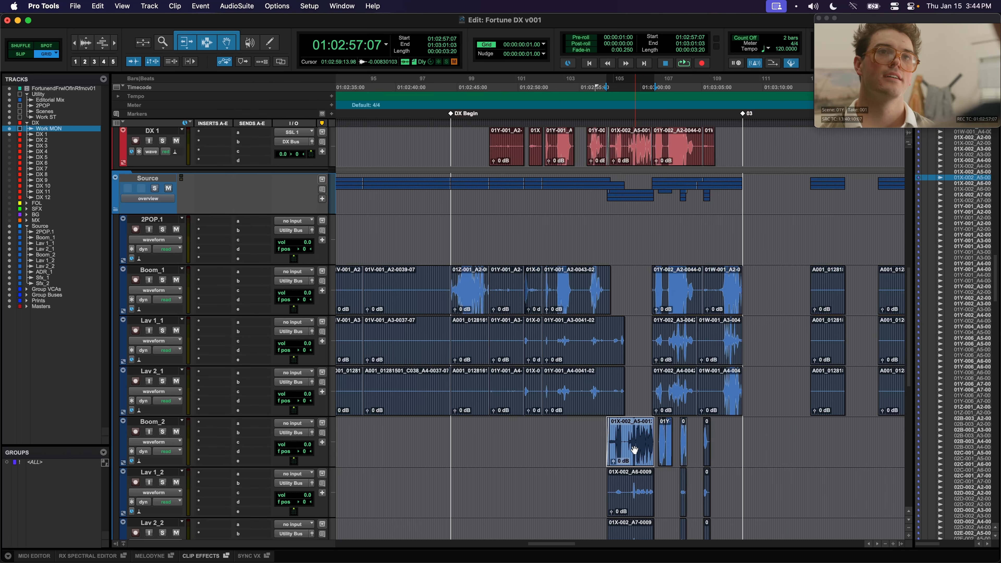
pyautogui.hscroll(4, 639, 400)
pyautogui.scroll(8, 663, 272)
pyautogui.press('r')
pyautogui.hscroll(6, 665, 302)
pyautogui.hscroll(-2, 646, 323)
pyautogui.hscroll(1, 706, 357)
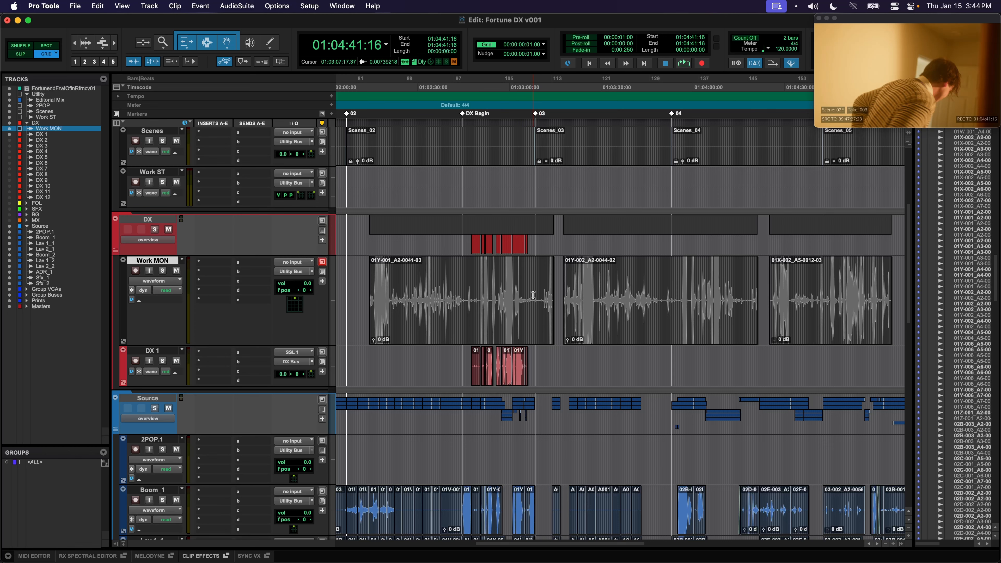
# - Zoom in and select ranges in the Work MON clip around 01:02:47 and 01:03:07
pyautogui.click(420, 294)
pyautogui.press('super+bracketright')
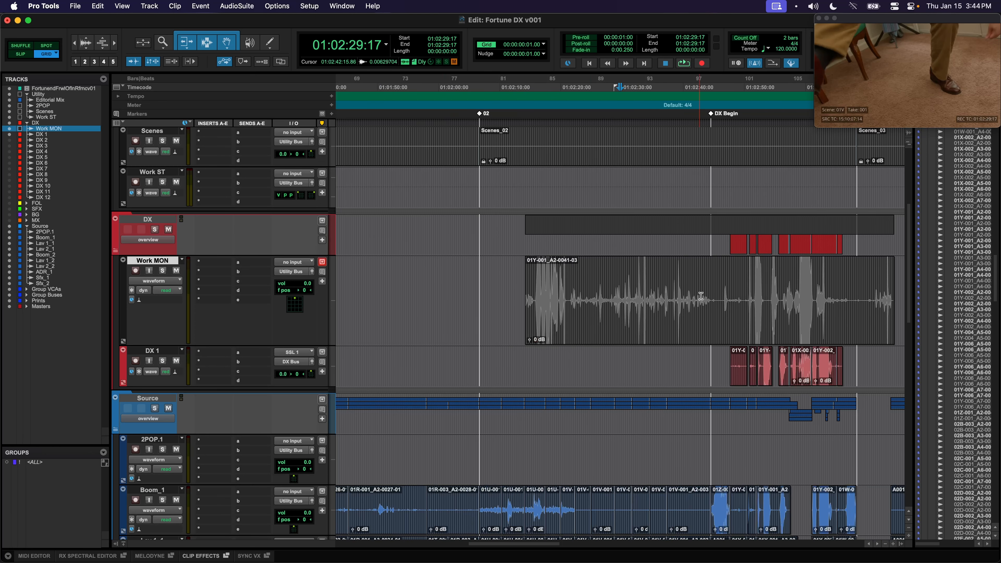
pyautogui.moveTo(728, 294); pyautogui.dragTo(746, 294)
pyautogui.hscroll(5, 705, 295)
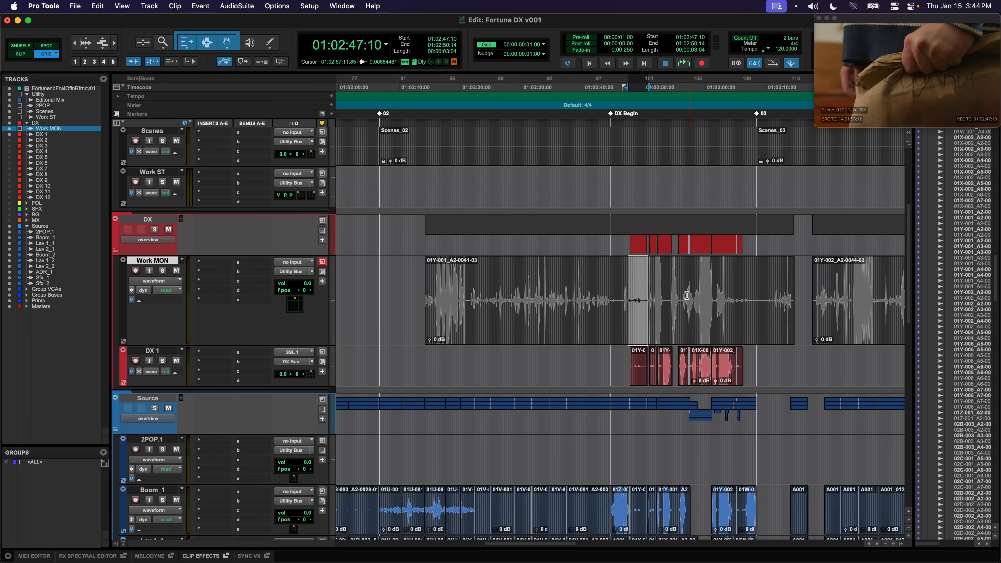
pyautogui.click(616, 296)
pyautogui.moveTo(747, 294); pyautogui.dragTo(773, 294)
pyautogui.hscroll(1, 687, 294)
pyautogui.hscroll(10, 687, 294)
pyautogui.moveTo(583, 295); pyautogui.dragTo(618, 295)
pyautogui.hscroll(11, 612, 295)
pyautogui.hscroll(-1, 612, 294)
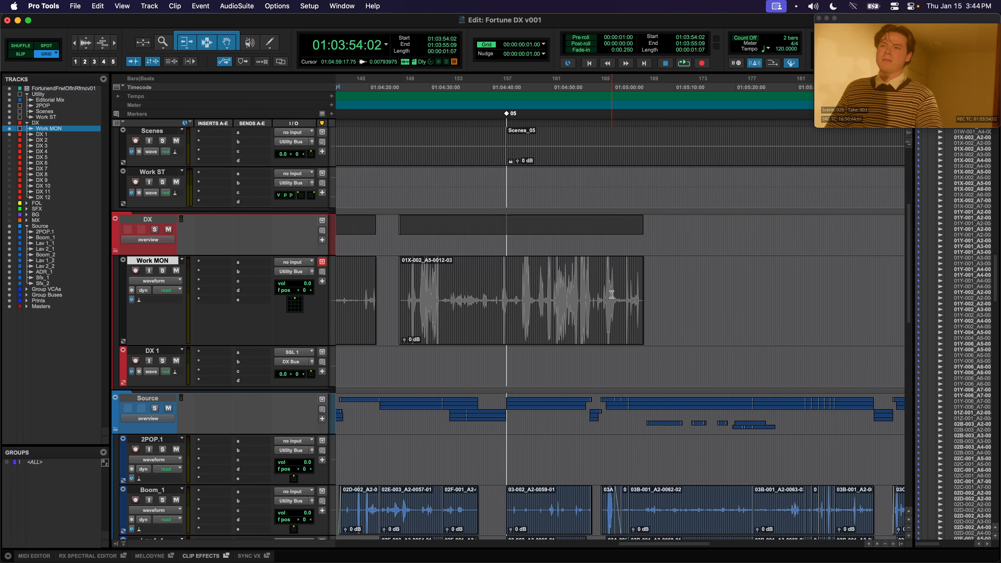
# - Delete the 01X-002_A5-0012-03 clip from Work MON
pyautogui.moveTo(619, 297); pyautogui.dragTo(624, 296)
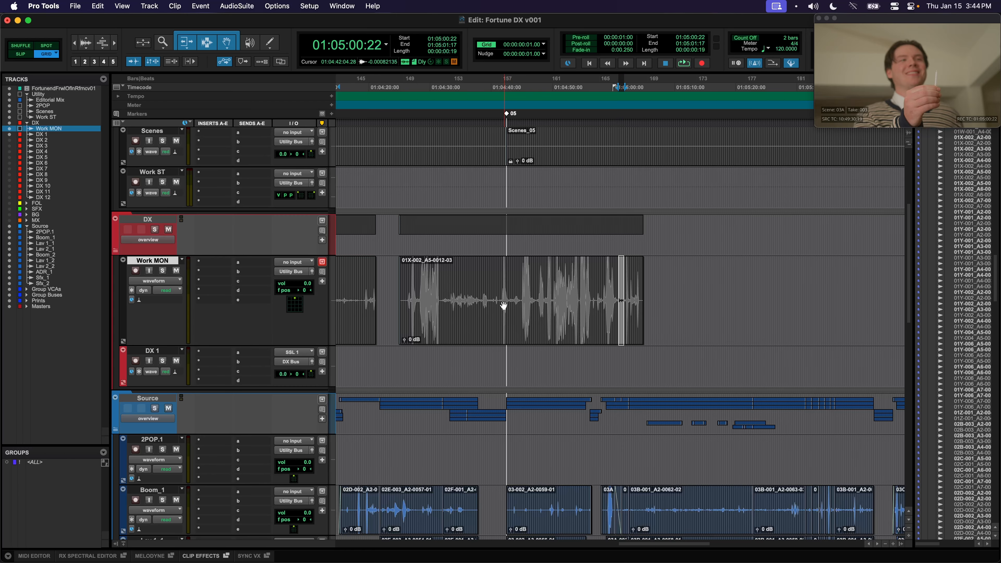
pyautogui.moveTo(498, 299); pyautogui.dragTo(501, 299)
pyautogui.hscroll(-3, 481, 297)
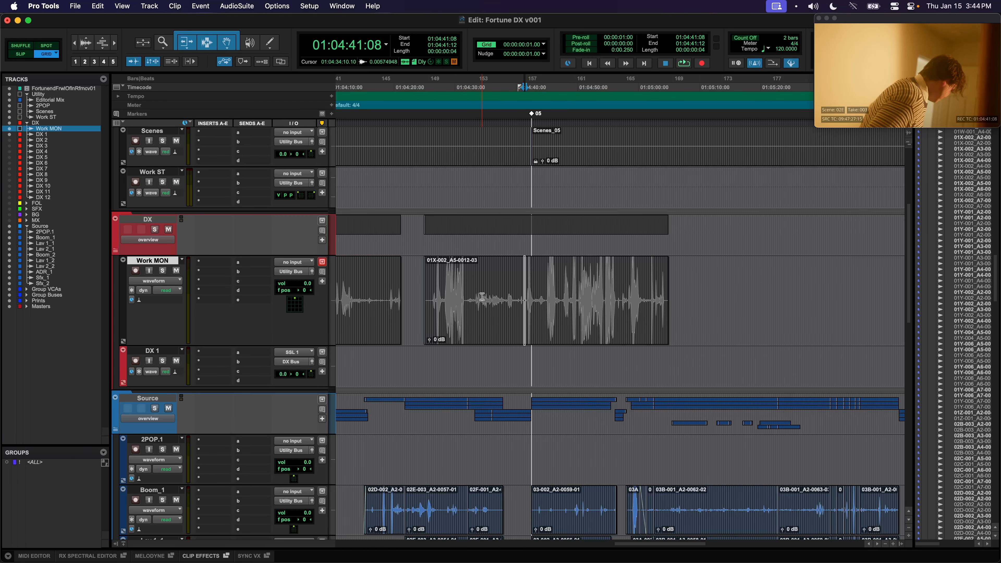
pyautogui.click(578, 318)
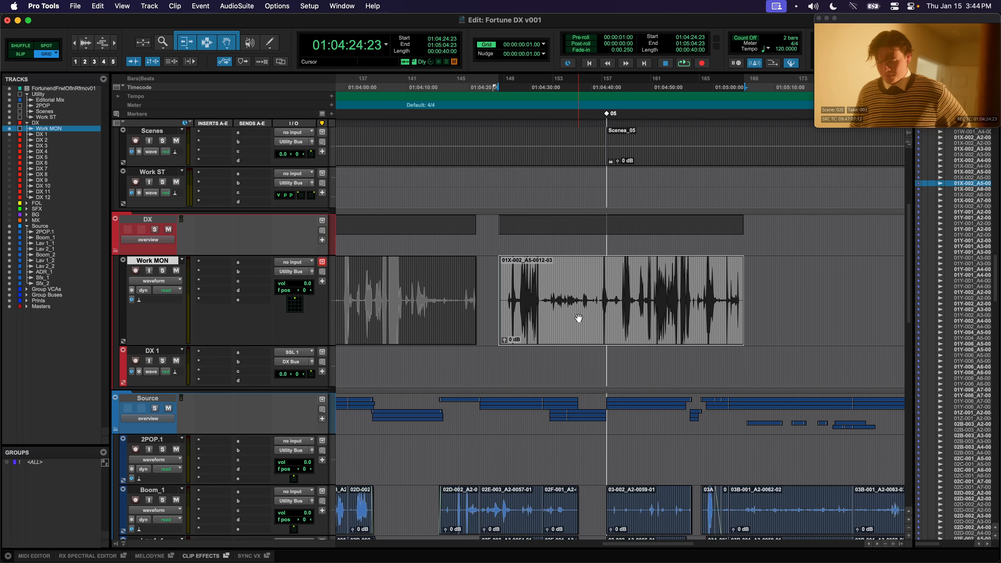
pyautogui.press('Delete')
pyautogui.press('r')
pyautogui.hscroll(-12, 574, 315)
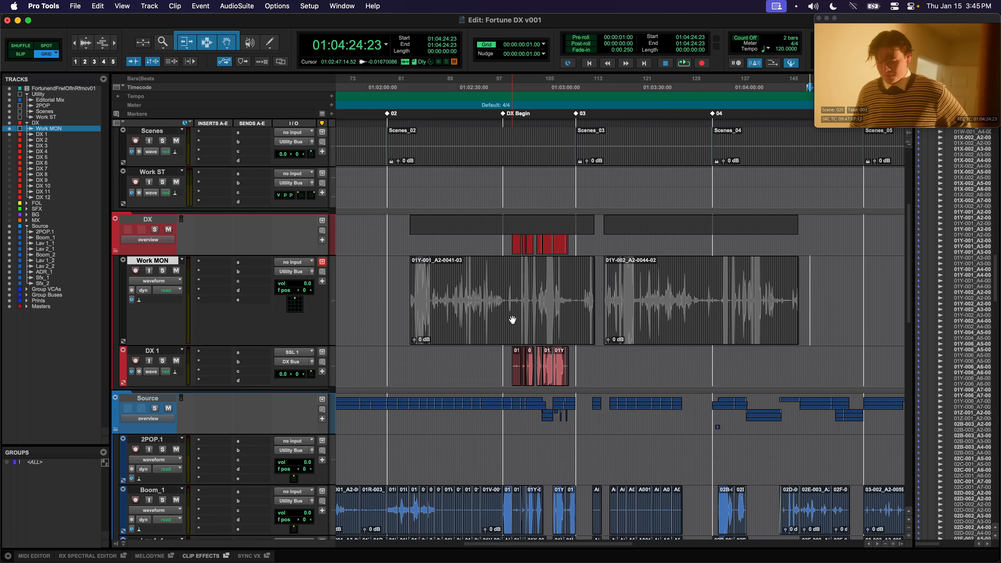
# - Select clips 01Y-001 and 01Y-002 together on Work MON
pyautogui.hscroll(1, 554, 304)
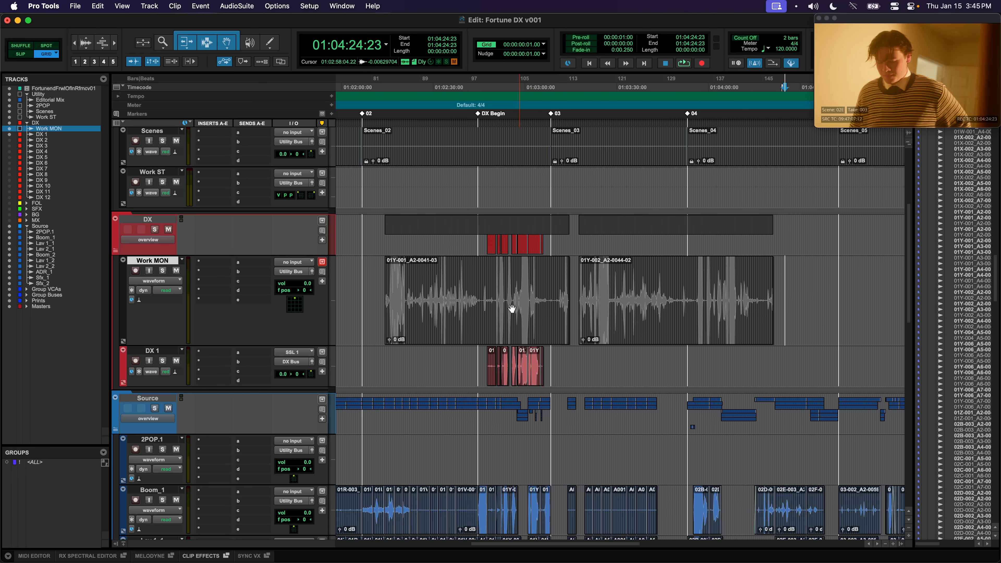
pyautogui.click(547, 302)
pyautogui.moveTo(672, 294); pyautogui.dragTo(685, 298)
pyautogui.click(421, 316)
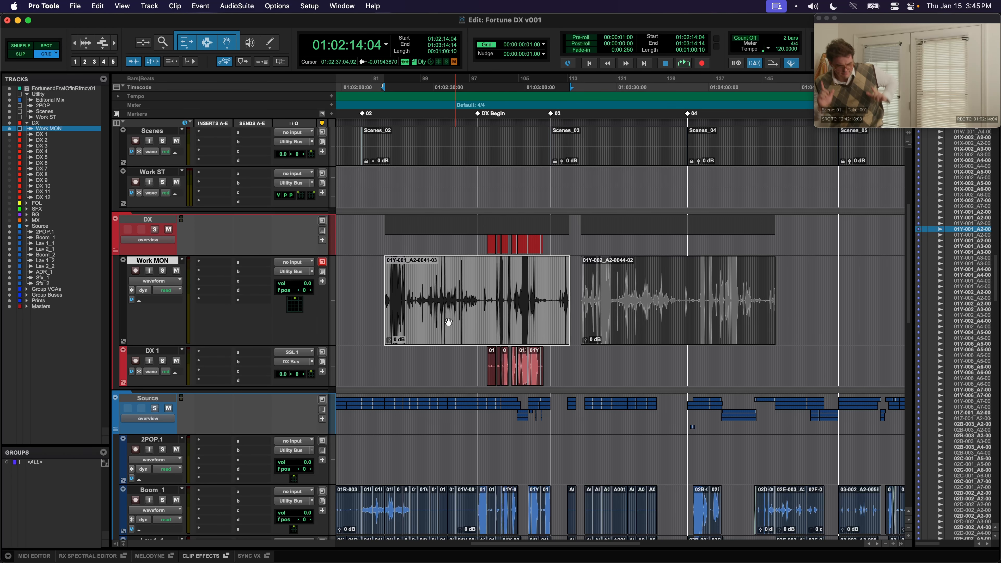
pyautogui.keyDown('shift'); pyautogui.click(600, 323); pyautogui.keyUp('shift')
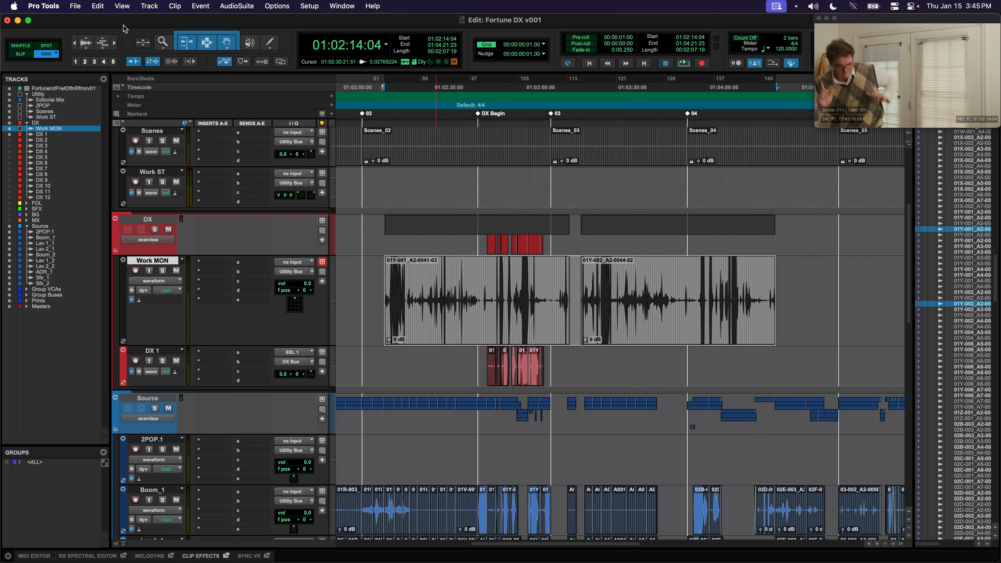
# - Extract the Work MON gaps with Strip Silence at -63 dB threshold and 53 msec start/end pads
pyautogui.click(98, 6)
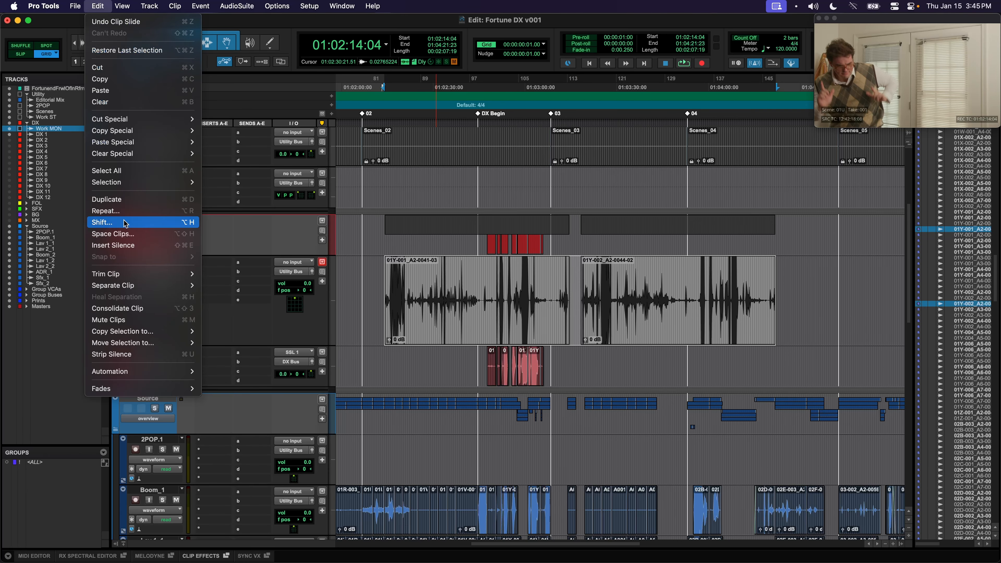
pyautogui.click(129, 352)
pyautogui.moveTo(482, 146)
pyautogui.mouseDown()
pyautogui.moveTo(445, 150)
pyautogui.moveTo(509, 150)
pyautogui.moveTo(484, 150)
pyautogui.mouseUp()
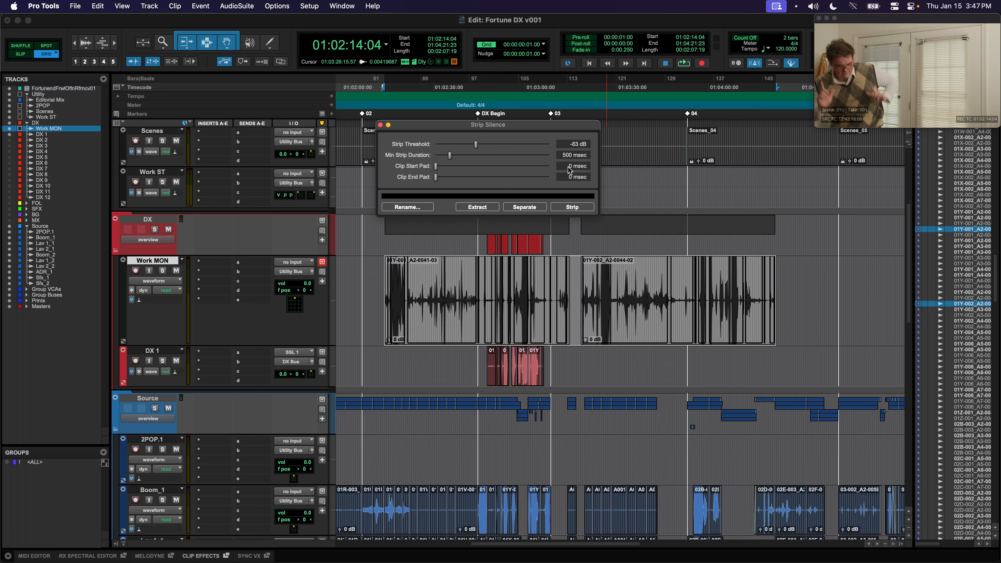
pyautogui.moveTo(439, 168); pyautogui.dragTo(594, 173)
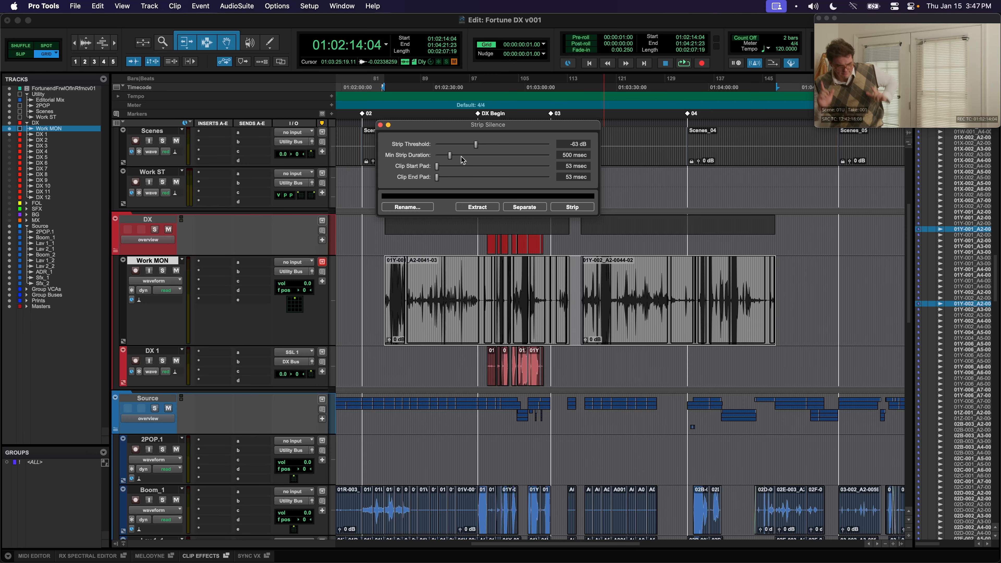
pyautogui.click(477, 207)
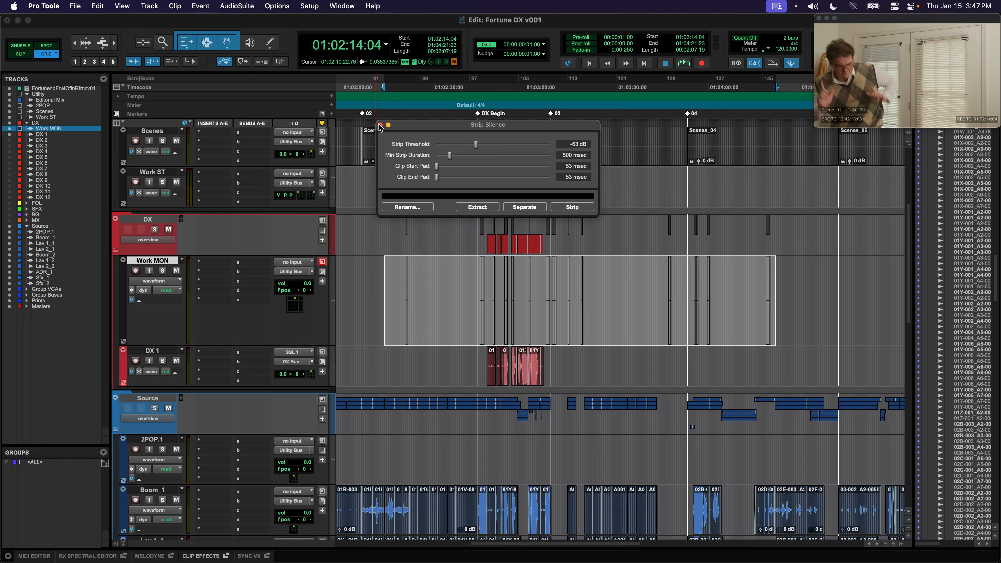
pyautogui.click(380, 126)
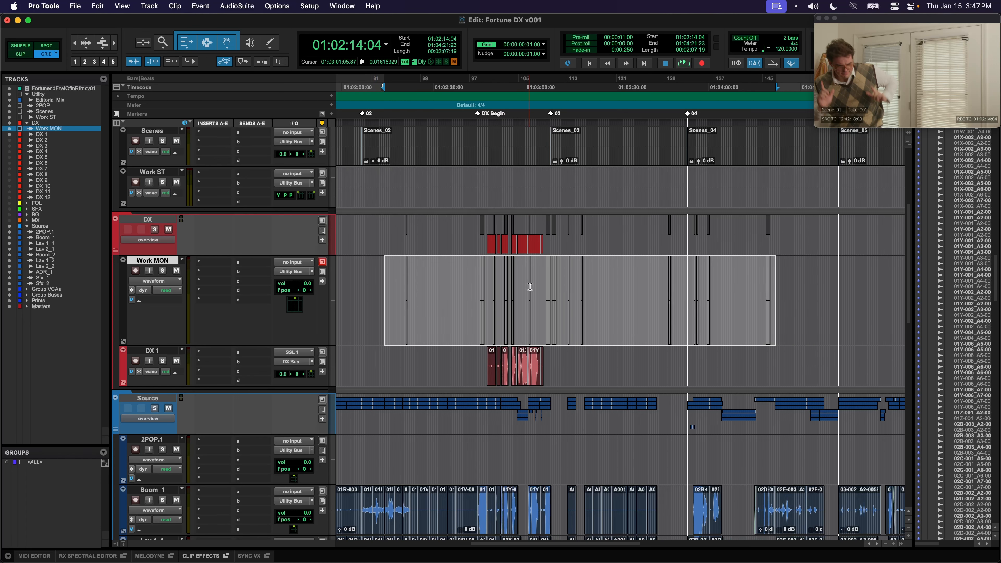
pyautogui.click(104, 6)
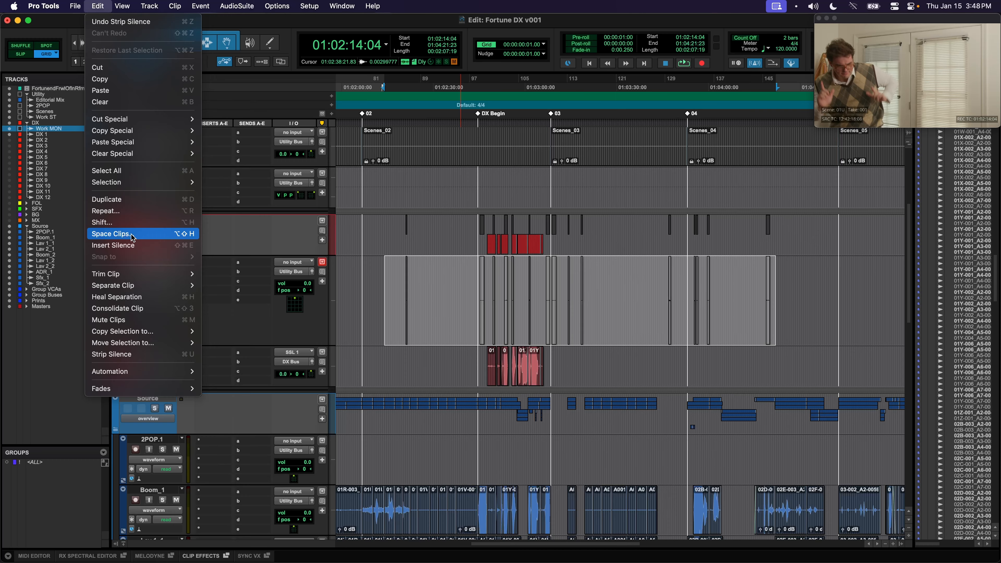
# - Space the extracted clips with a 00:00:00:00 gap, then select the packed run to 01:02:35:03
pyautogui.click(176, 234)
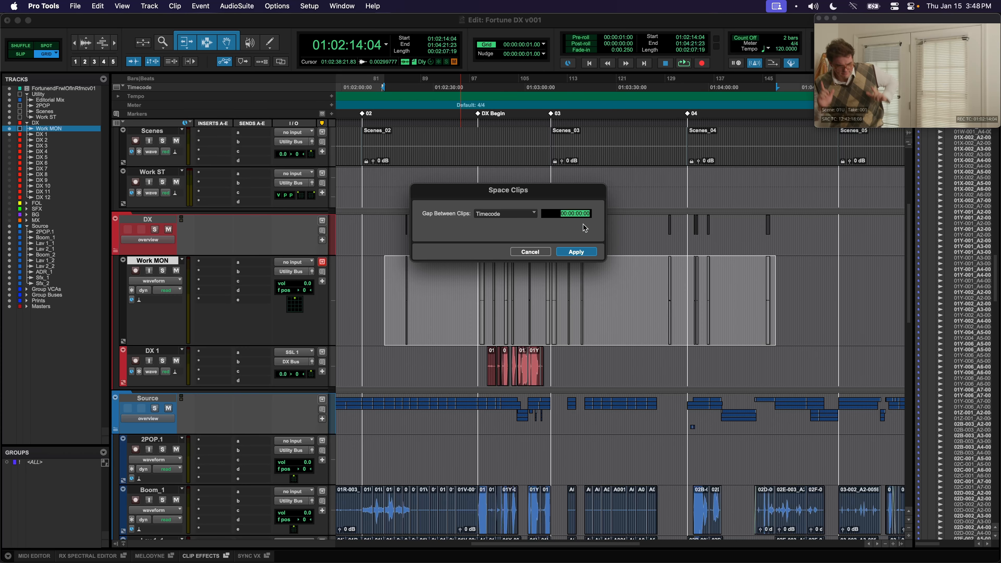
pyautogui.click(572, 255)
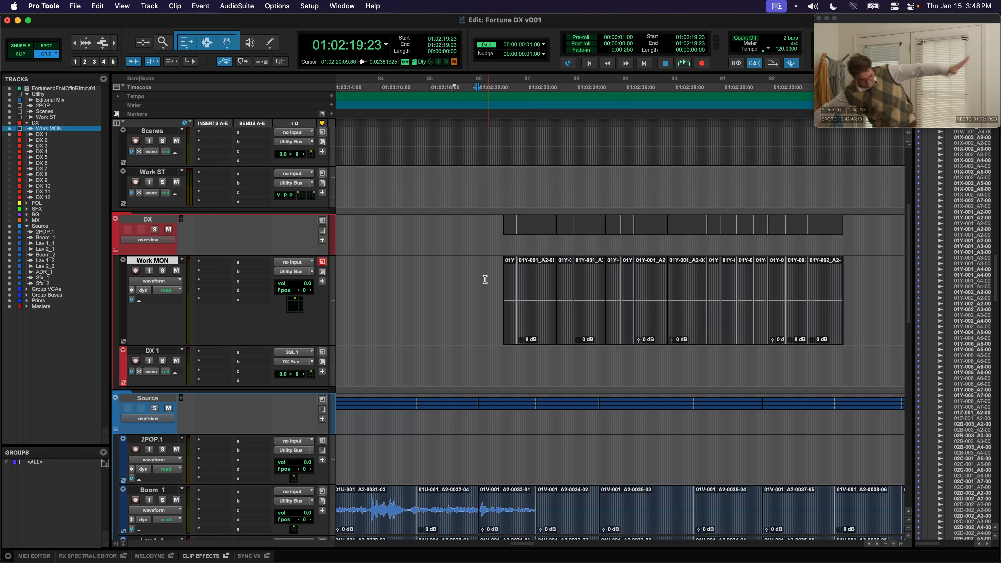
pyautogui.moveTo(477, 280); pyautogui.dragTo(871, 293)
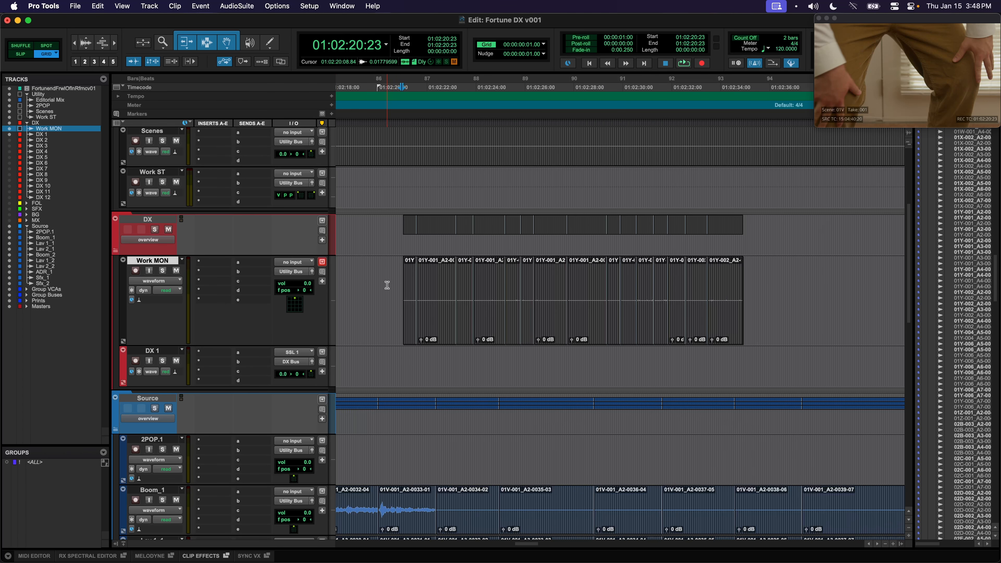
pyautogui.moveTo(387, 285); pyautogui.dragTo(748, 290)
pyautogui.click(748, 290)
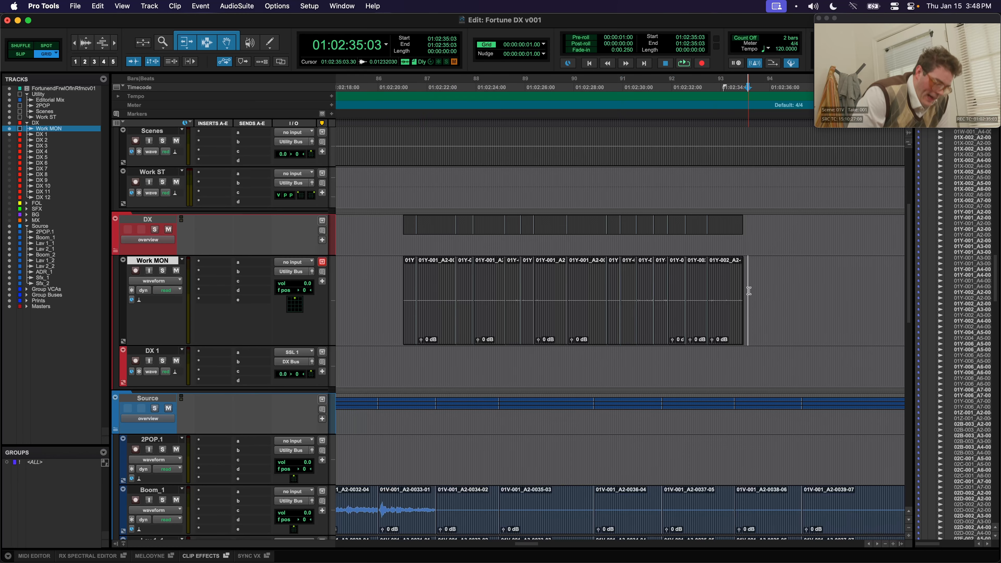
# - Delete clips 01Y-001_A2-0041-20 and 01Y-002_A2-0044-03 in Shuffle mode so later clips close up
pyautogui.click(87, 43)
pyautogui.click(88, 42)
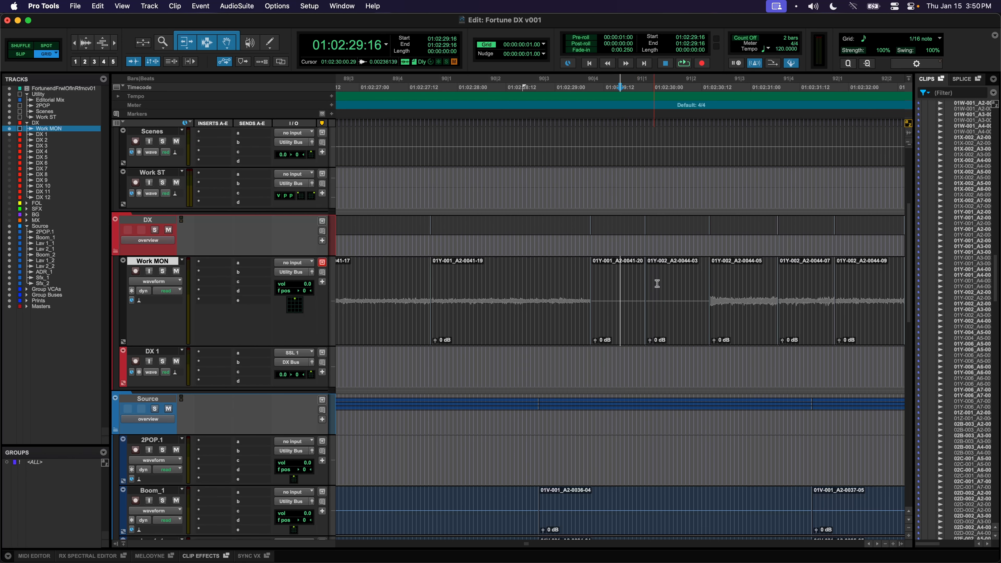
pyautogui.click(629, 321)
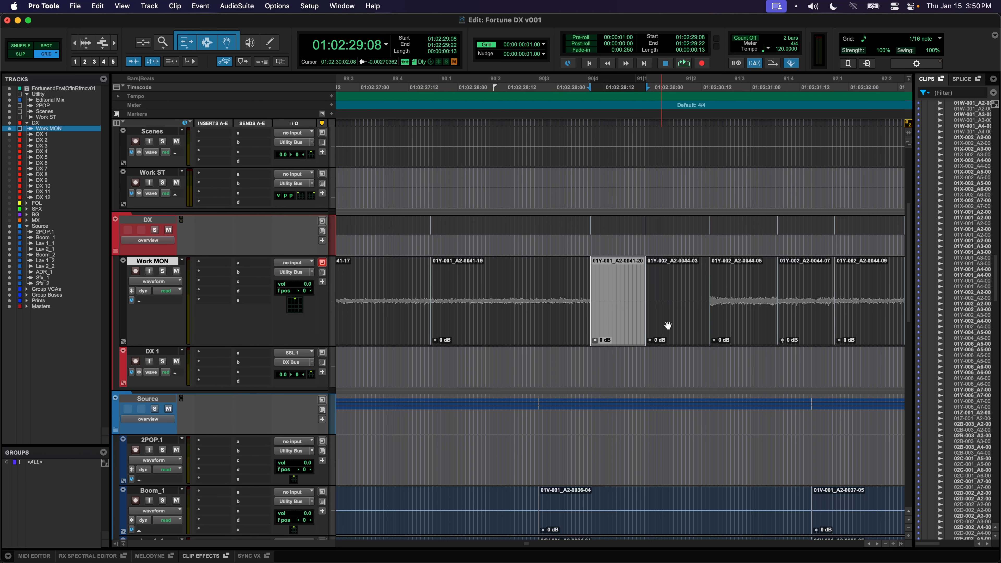
pyautogui.keyDown('shift'); pyautogui.click(667, 325); pyautogui.keyUp('shift')
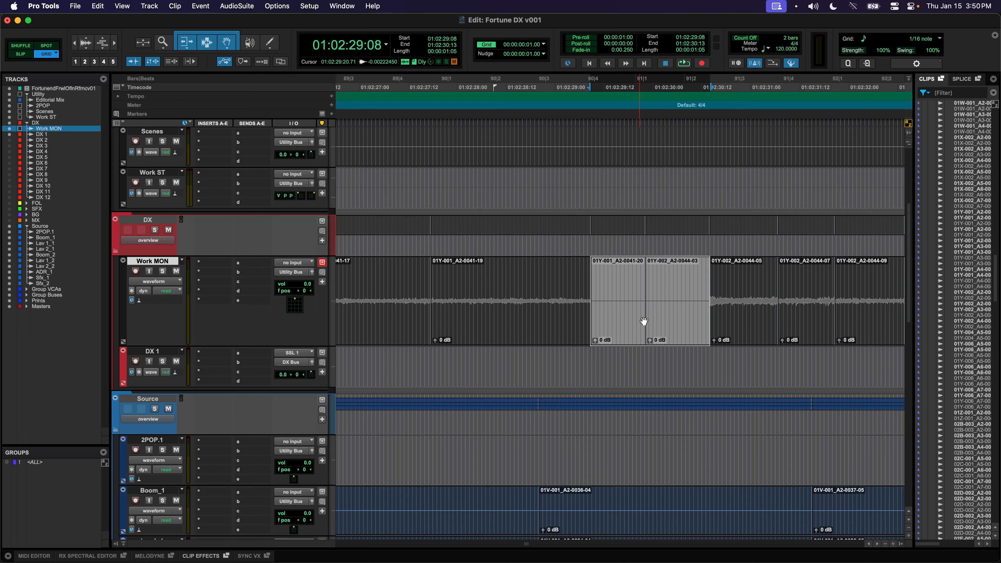
pyautogui.click(31, 48)
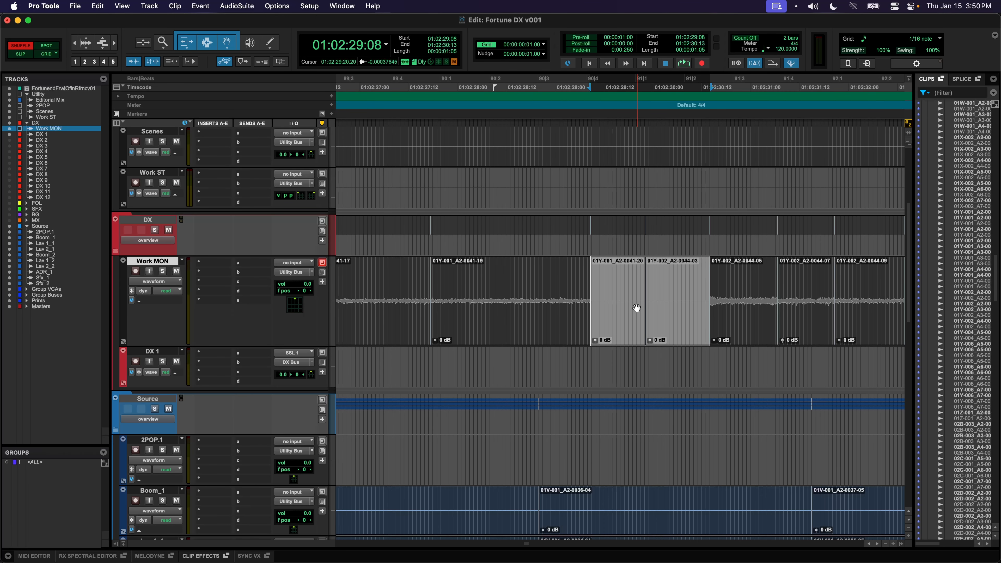
pyautogui.press('Delete')
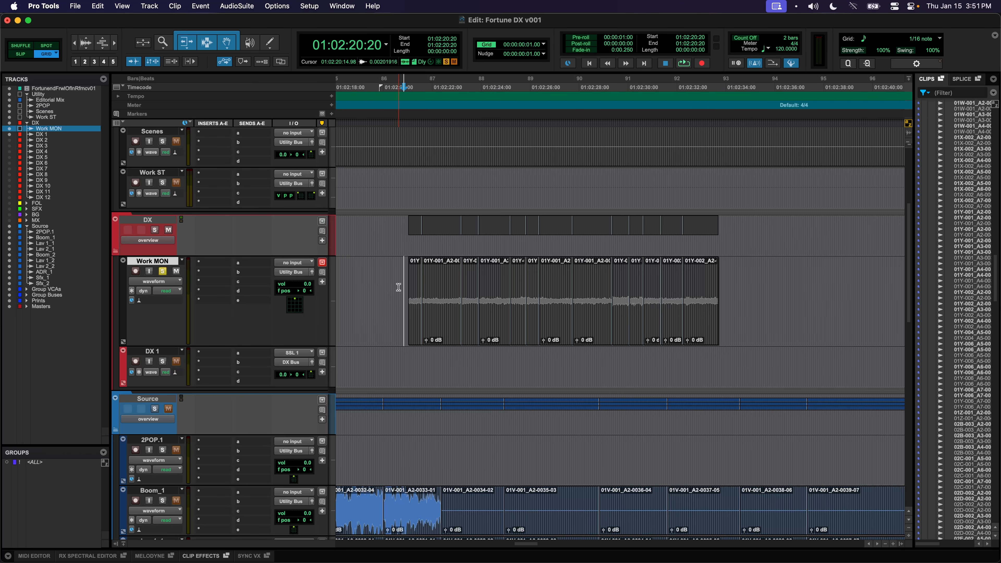
# - Raise Work MON volume to +12 dB and audition the room tone from 01:02:20:13
pyautogui.moveTo(398, 287); pyautogui.dragTo(728, 313)
pyautogui.click(730, 306)
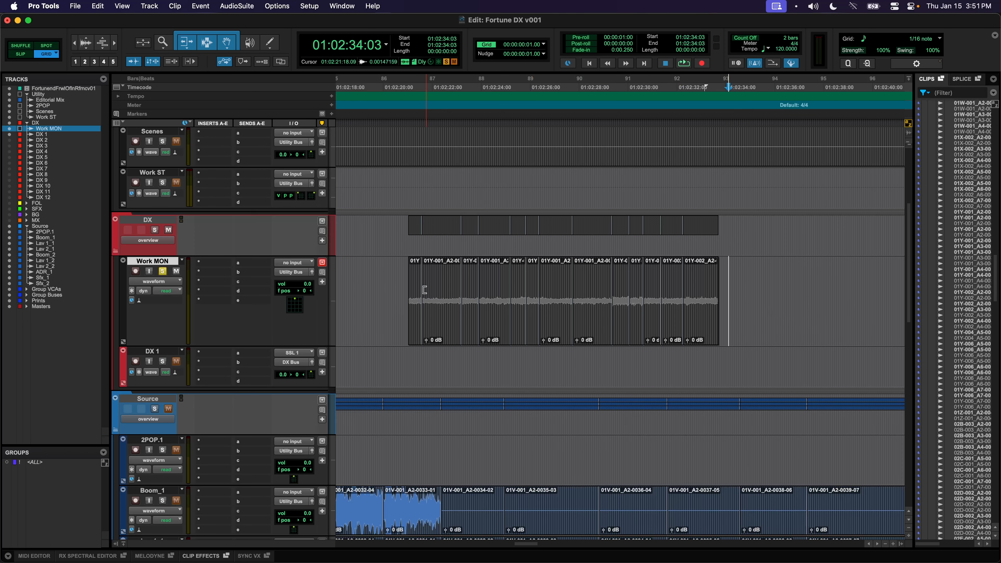
pyautogui.click(394, 273)
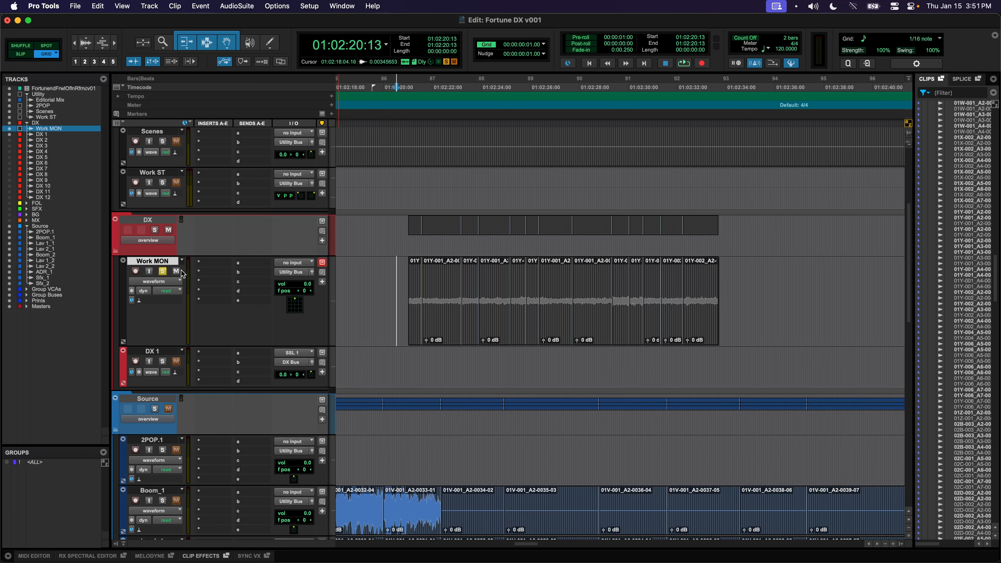
pyautogui.moveTo(304, 283); pyautogui.dragTo(304, 268)
pyautogui.press('space')
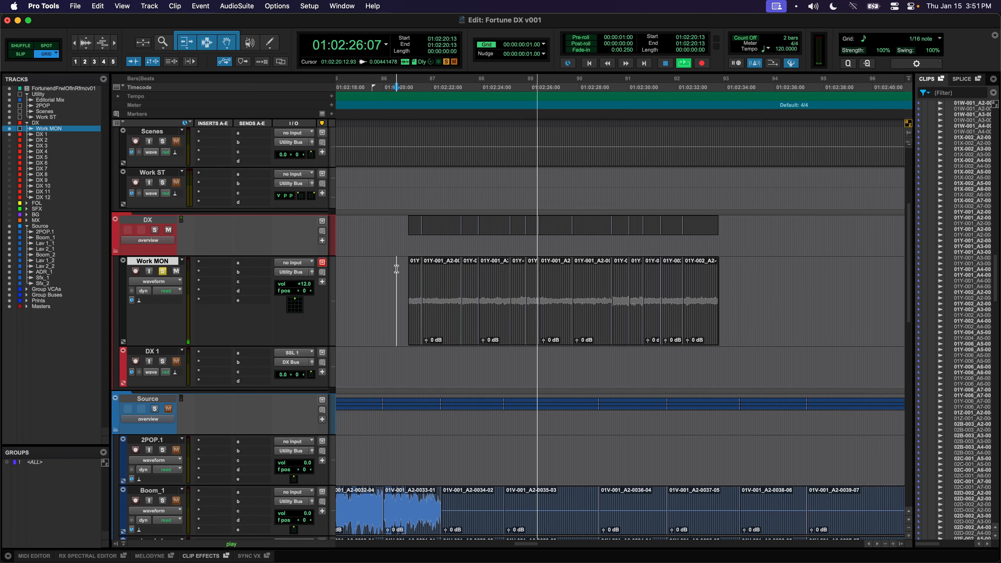
pyautogui.press('space')
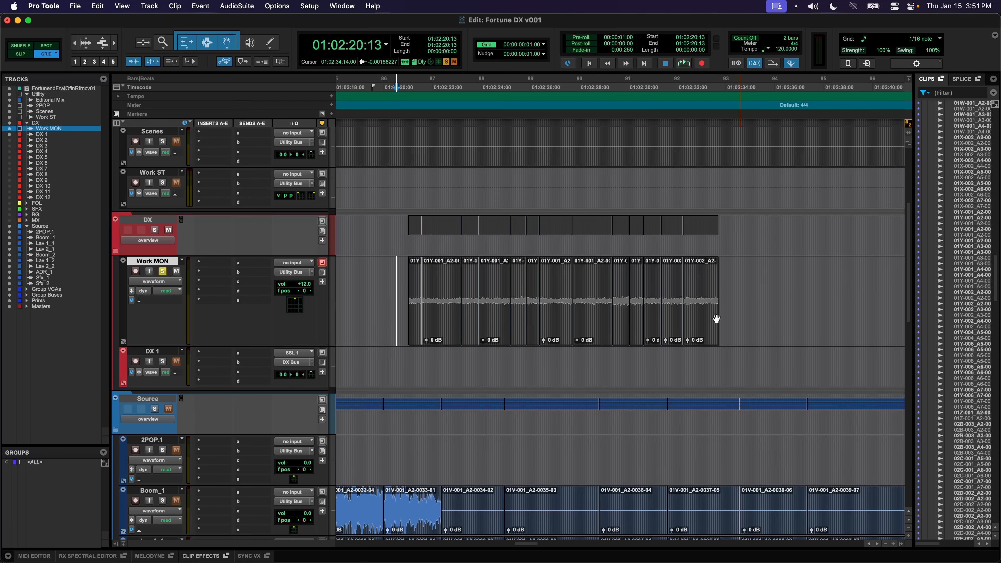
pyautogui.click(405, 284)
# - Zoom in and audition the Work MON fill from 01:02:20:23 and 01:02:21:00
pyautogui.press('t')
pyautogui.press('t')
pyautogui.hscroll(4, 518, 294)
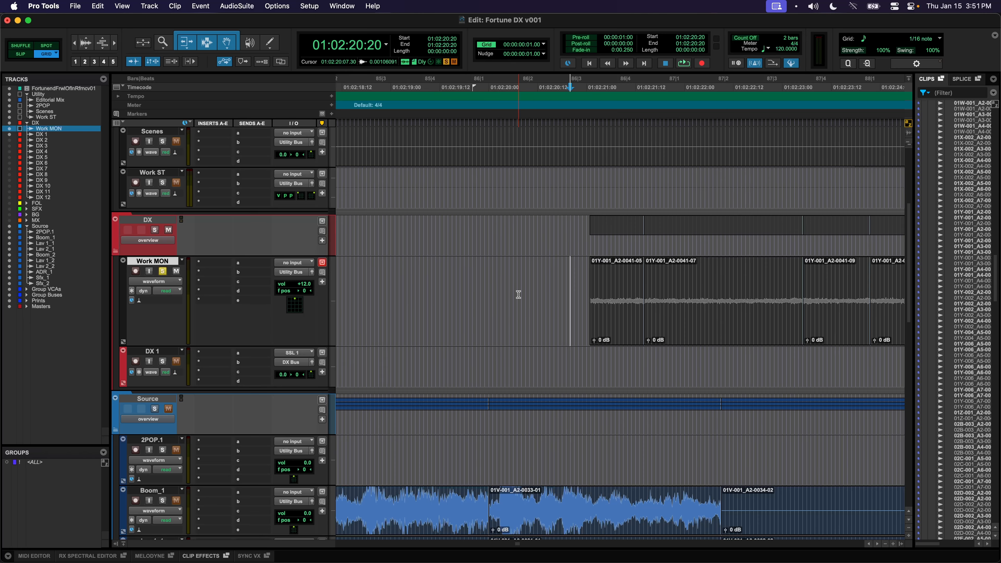
pyautogui.hscroll(2, 519, 295)
pyautogui.click(486, 297)
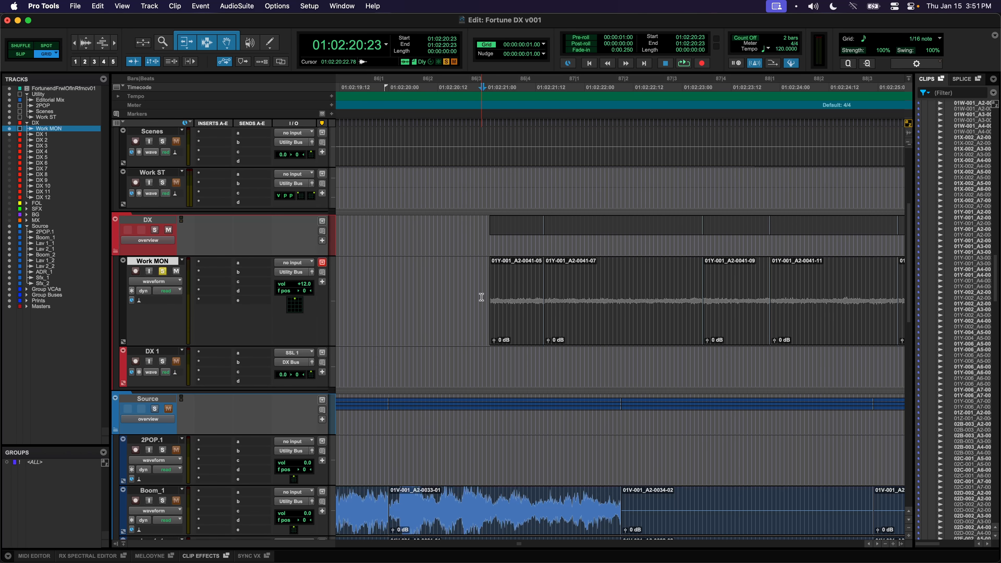
pyautogui.hscroll(2, 483, 296)
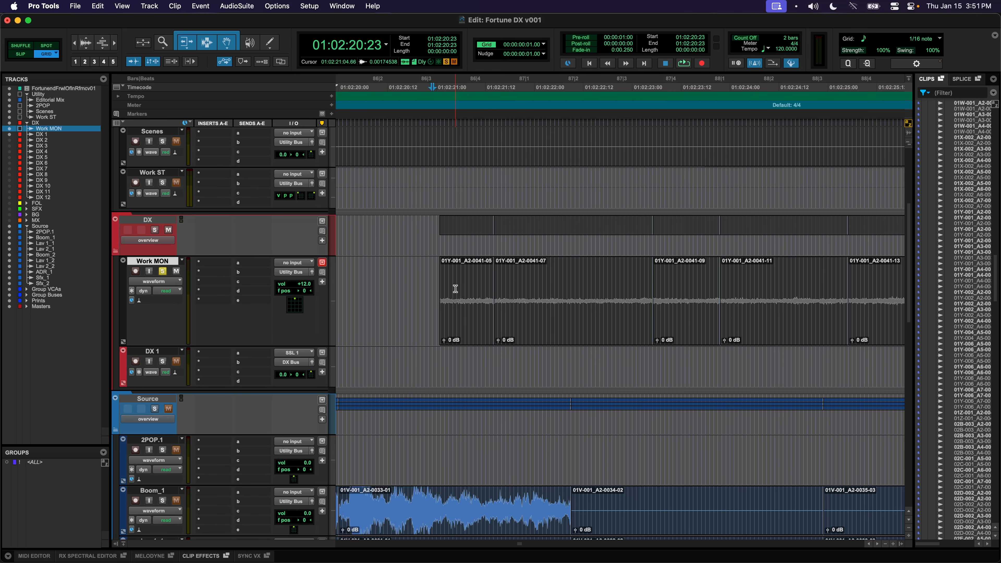
pyautogui.press('space')
pyautogui.click(438, 282)
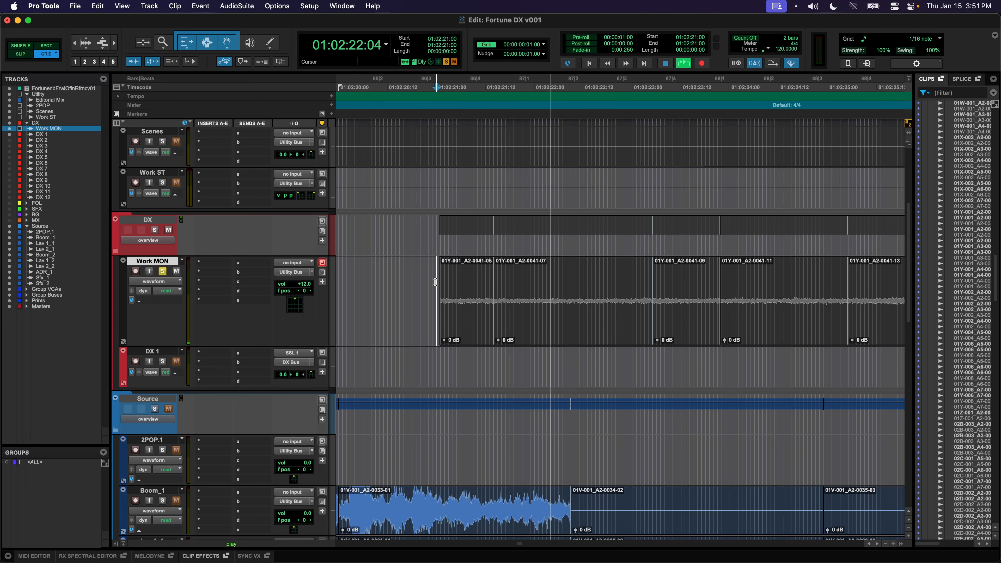
pyautogui.press('t')
pyautogui.hscroll(3, 437, 282)
pyautogui.press('space')
pyautogui.hscroll(2, 450, 280)
pyautogui.press('space')
pyautogui.press('space')
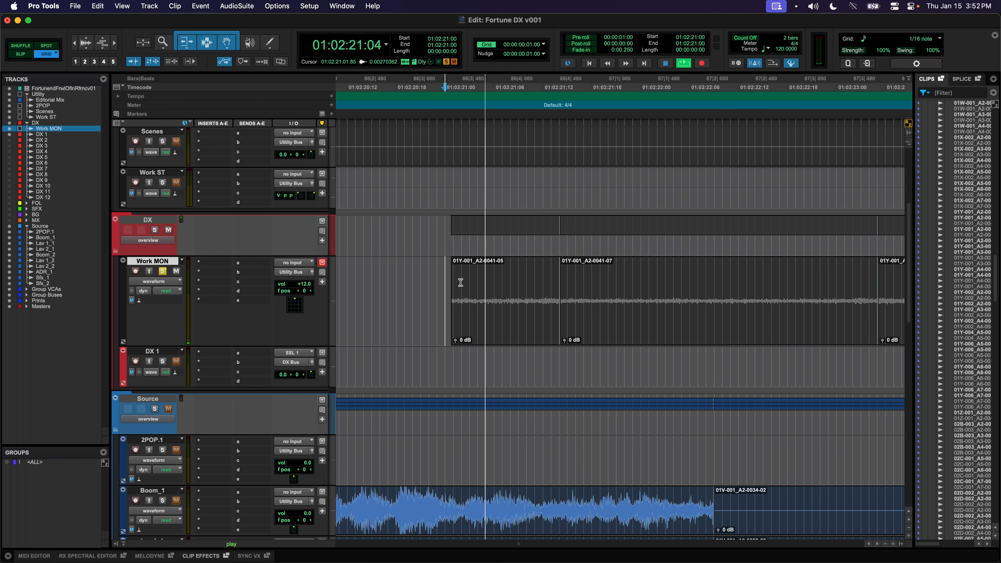
pyautogui.press('space')
# - Delete clip 01Y-001_A2-0041-05 and switch to Shuffle mode so gaps close up
pyautogui.press('space')
pyautogui.press('space')
pyautogui.click(478, 284)
pyautogui.press('space')
pyautogui.press('space')
pyautogui.hscroll(1, 488, 286)
pyautogui.click(464, 321)
pyautogui.hscroll(2, 446, 306)
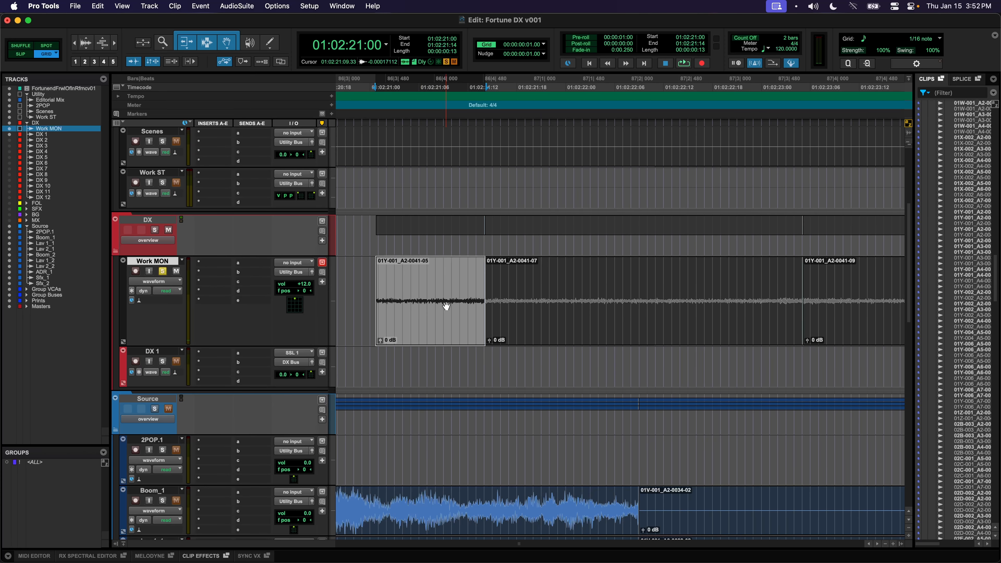
pyautogui.press('Delete')
pyautogui.hscroll(2, 478, 297)
pyautogui.click(424, 273)
pyautogui.press('F1')
# - Audition from 01:02:21:12 and 01:02:21:18, then cut a short stretch of room tone
pyautogui.press('space')
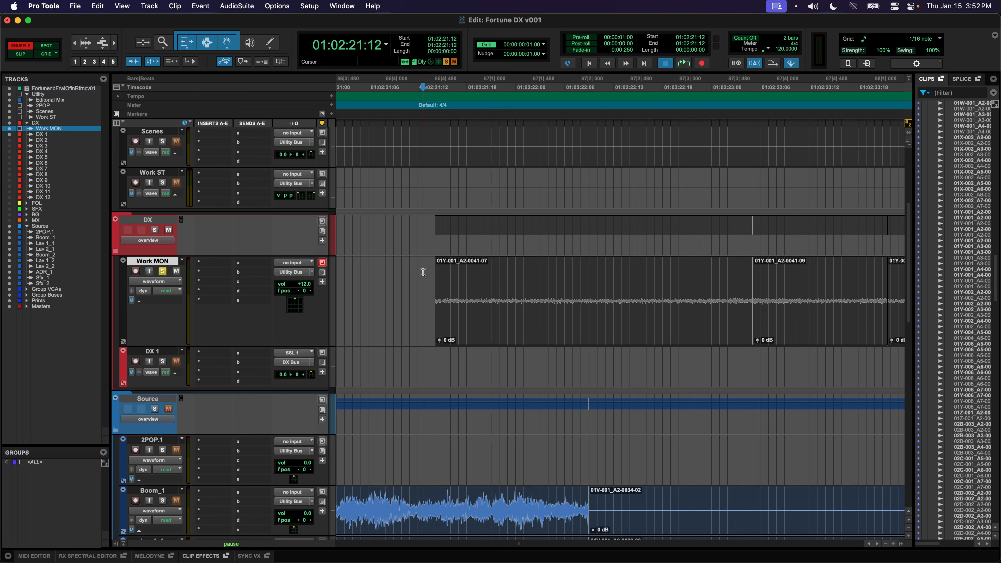
pyautogui.hscroll(1, 429, 261)
pyautogui.press('space')
pyautogui.press('space')
pyautogui.press('space')
pyautogui.press('space')
pyautogui.press('space')
pyautogui.press('space')
pyautogui.click(443, 292)
pyautogui.press('space')
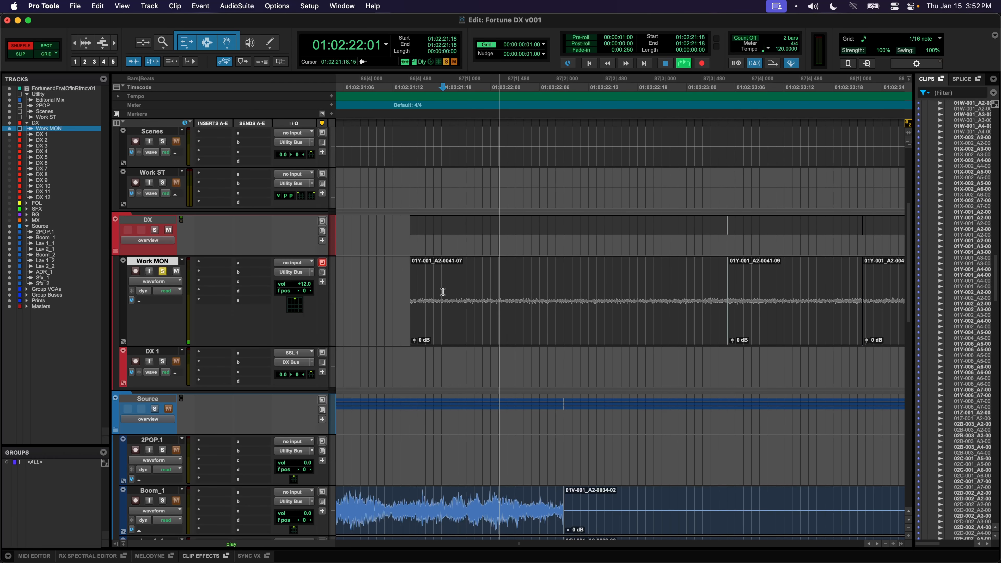
pyautogui.press('space')
pyautogui.moveTo(486, 294); pyautogui.dragTo(516, 294)
pyautogui.press('Delete')
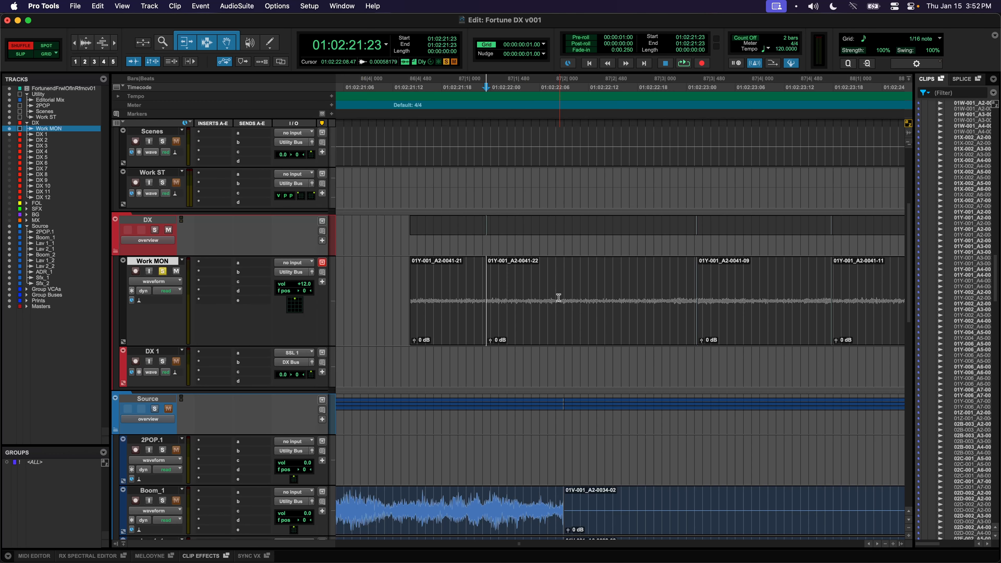
# - Audition around 01:02:22:17 and shorten the end of clip 01Y-001_A2-0041-22
pyautogui.hscroll(3, 488, 293)
pyautogui.click(405, 286)
pyautogui.press('space')
pyautogui.click(352, 287)
pyautogui.press('space')
pyautogui.click(617, 287)
pyautogui.click(581, 284)
pyautogui.press('space')
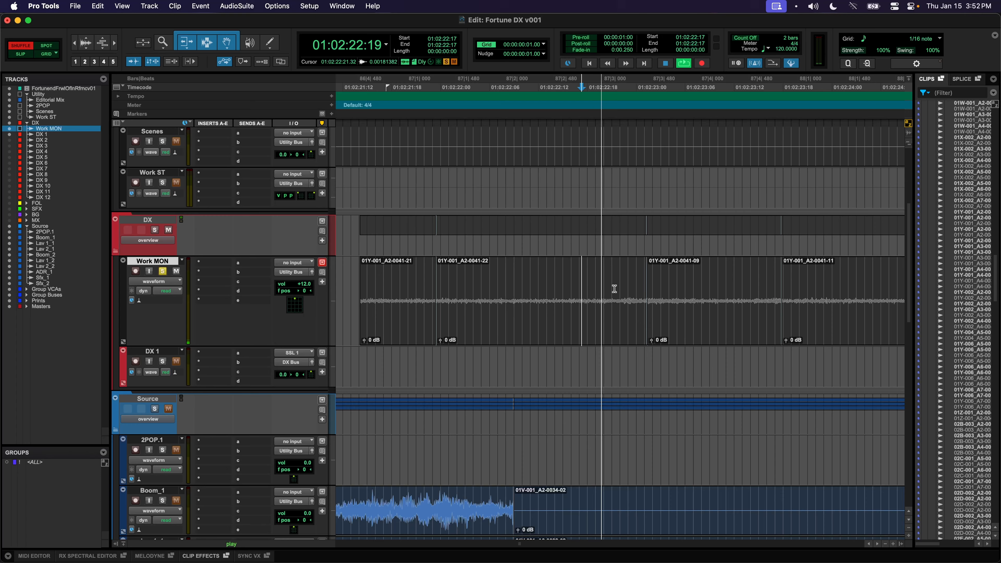
pyautogui.press('space')
pyautogui.moveTo(641, 286); pyautogui.dragTo(622, 286)
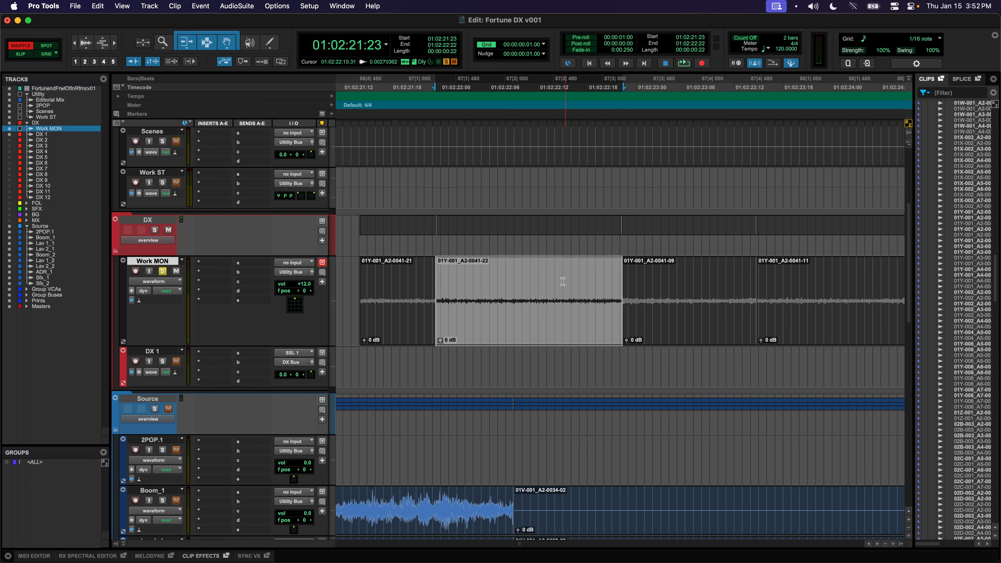
# - Trim the start of clip 01Y-001_A2-0041-09 later, auditioning from 01:02:22:14
pyautogui.click(563, 281)
pyautogui.press('space')
pyautogui.press('space')
pyautogui.press('space')
pyautogui.hscroll(1, 580, 286)
pyautogui.press('space')
pyautogui.press('space')
pyautogui.press('space')
pyautogui.moveTo(550, 289); pyautogui.dragTo(563, 289)
pyautogui.click(500, 278)
pyautogui.press('space')
pyautogui.press('space')
pyautogui.press('space')
pyautogui.click(473, 280)
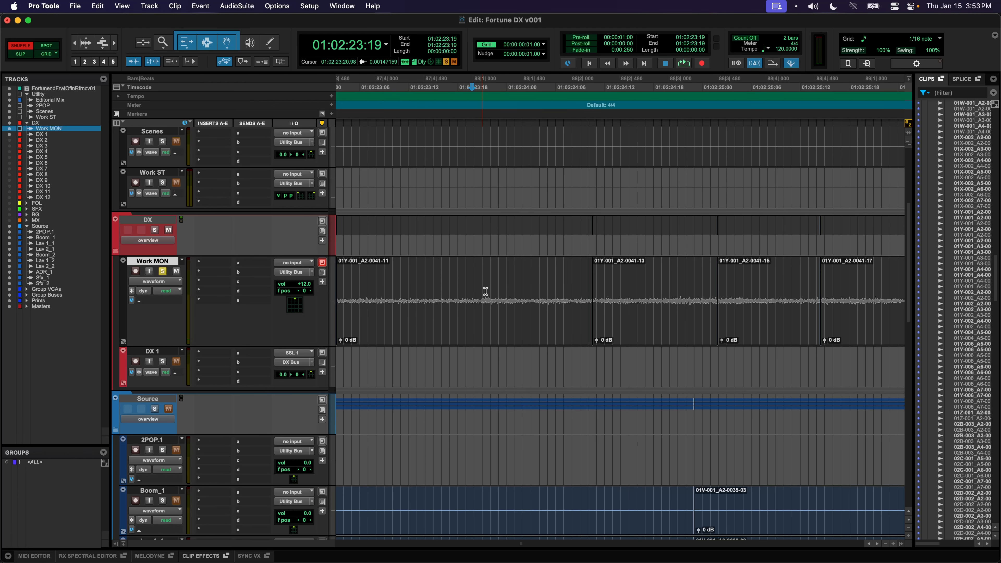
# - Trim the end of clip 01Y-001_A2-0041-11 earlier and replay from 01:02:23:06
pyautogui.click(421, 283)
pyautogui.press('space')
pyautogui.press('space')
pyautogui.moveTo(477, 292); pyautogui.dragTo(503, 298)
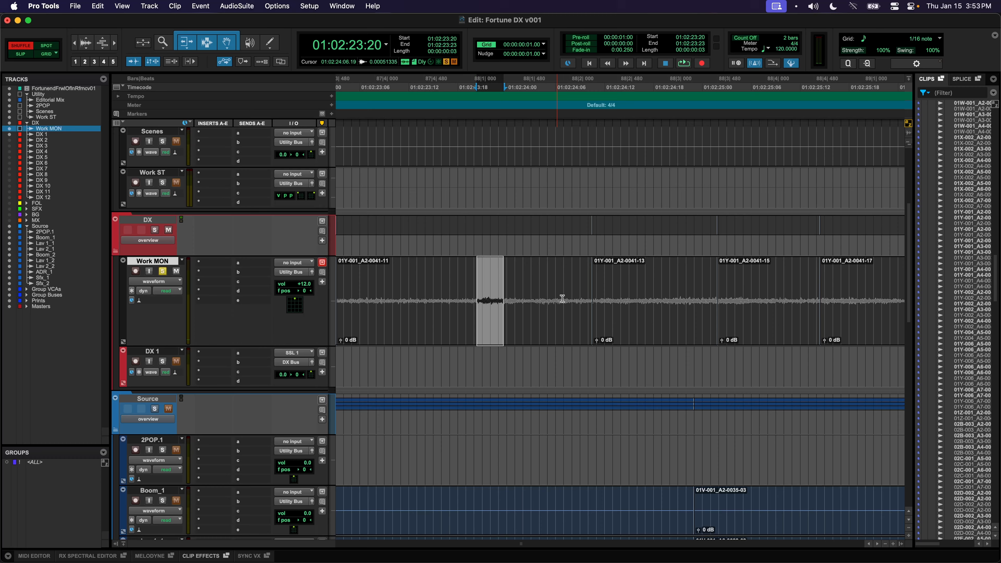
pyautogui.moveTo(590, 292); pyautogui.dragTo(477, 290)
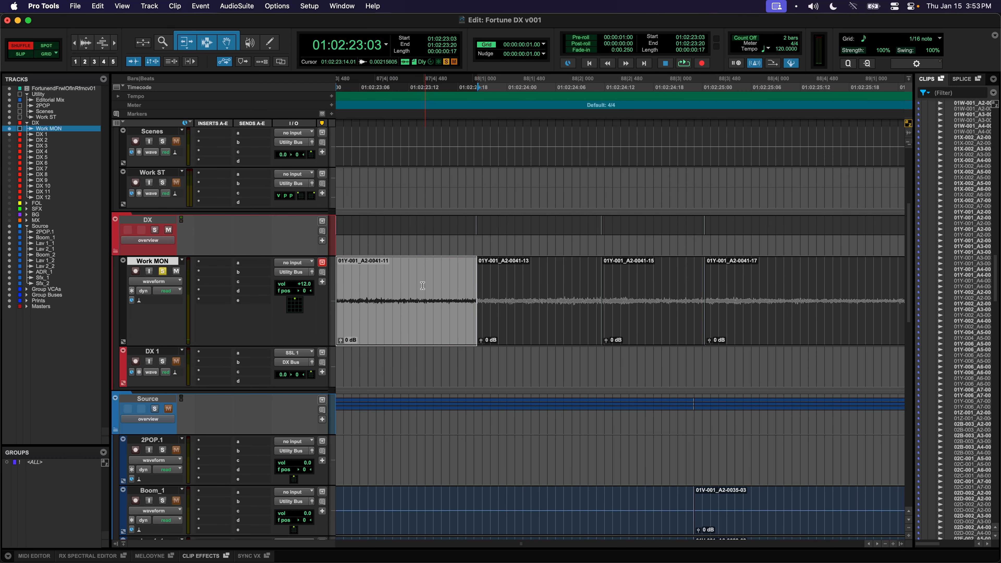
pyautogui.click(412, 284)
pyautogui.press('space')
pyautogui.click(369, 283)
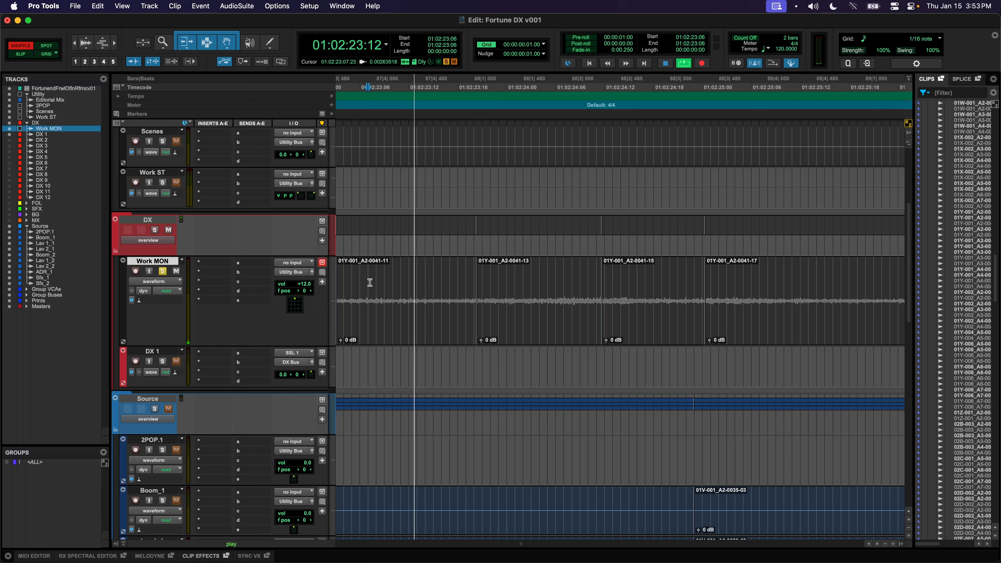
pyautogui.press('space')
pyautogui.press('space')
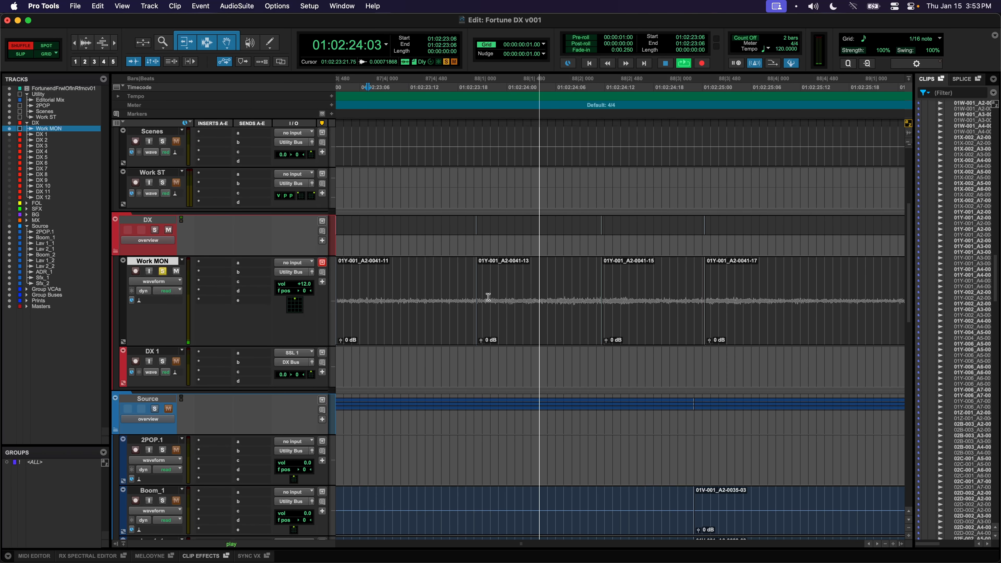
# - Delete clip 01Y-001_A2-0041-13 and audition the closed-up edit from 01:02:23:10
pyautogui.click(508, 315)
pyautogui.press('Delete')
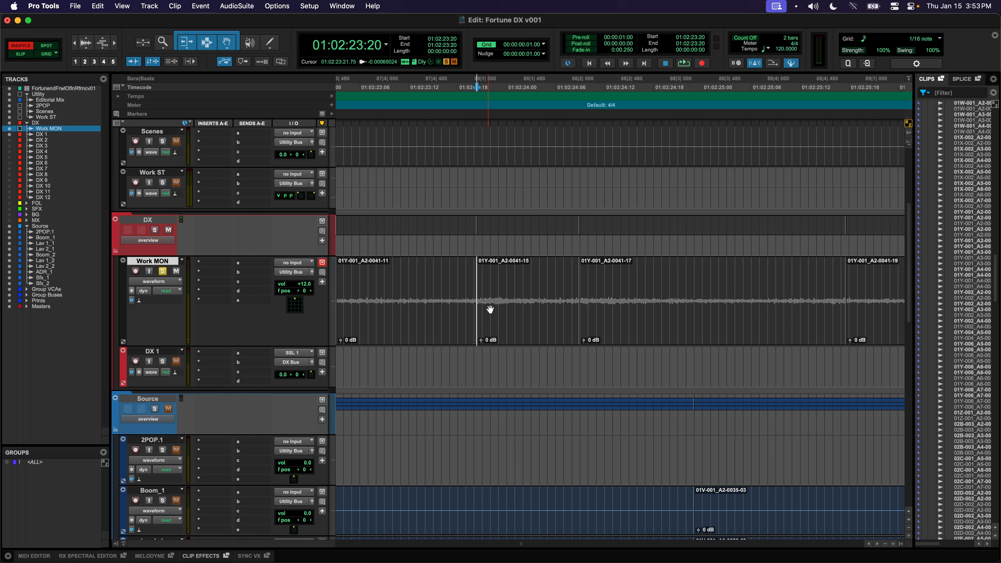
pyautogui.click(398, 279)
pyautogui.press('space')
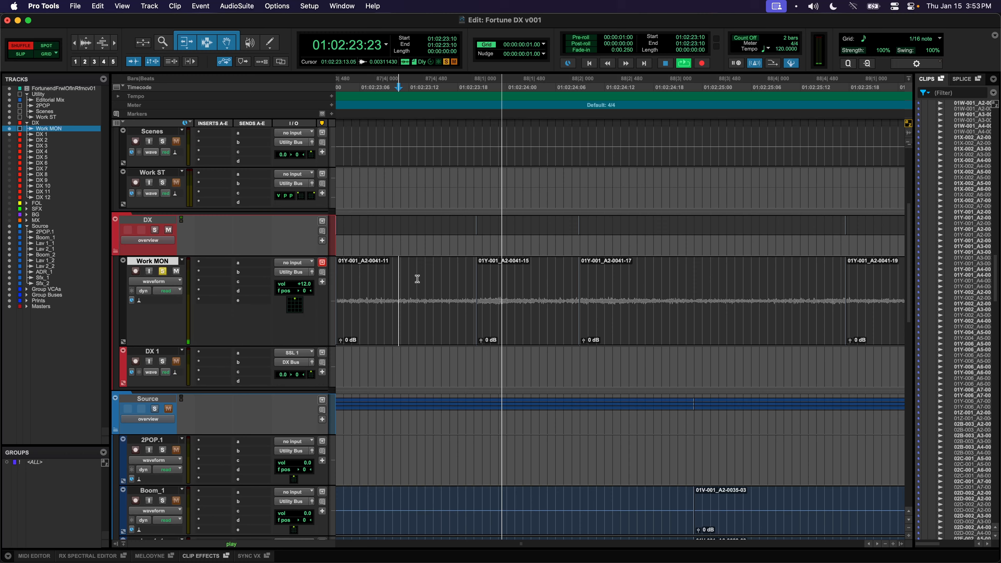
pyautogui.press('space')
pyautogui.press('space')
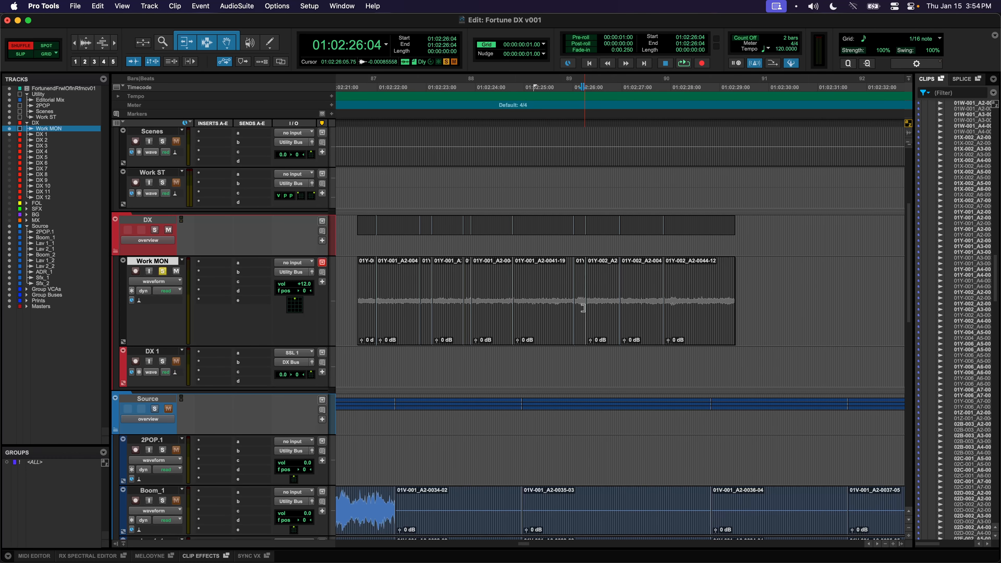
# - Mark Work MON clips 01:02:21:11–01:02:26:01, then zoom in and play from 01:02:26:02
pyautogui.hscroll(-3, 583, 307)
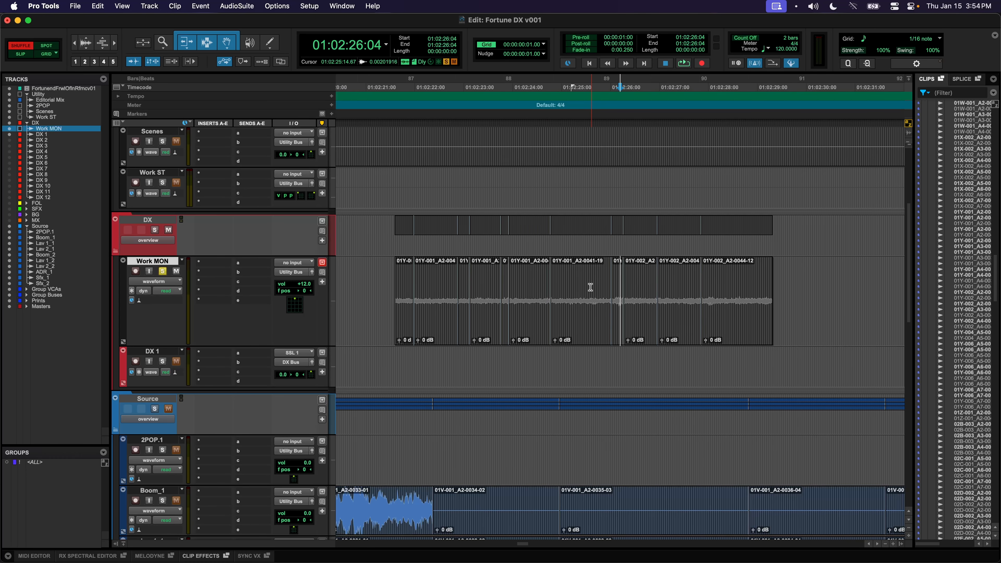
pyautogui.hscroll(2, 591, 287)
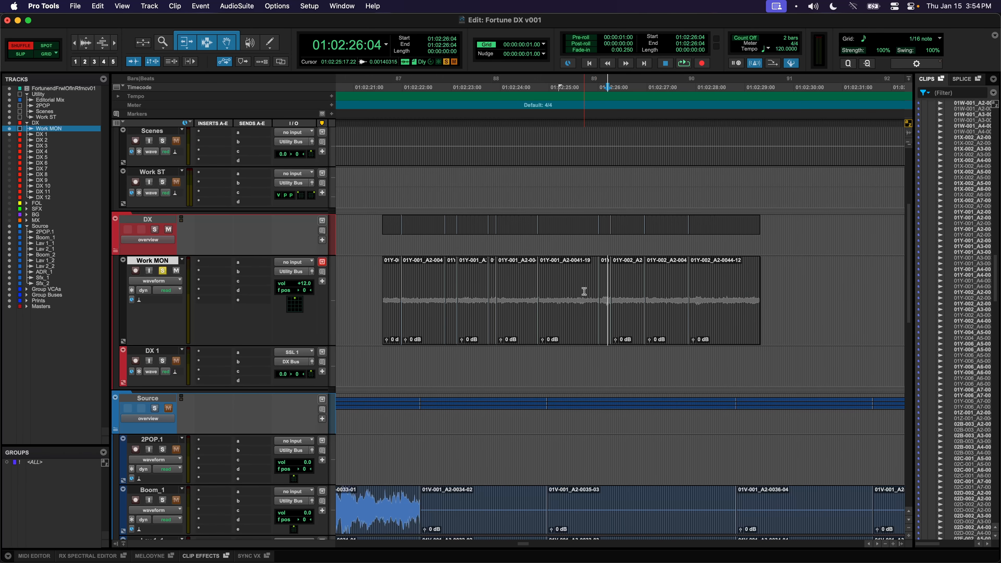
pyautogui.moveTo(377, 283); pyautogui.dragTo(602, 284)
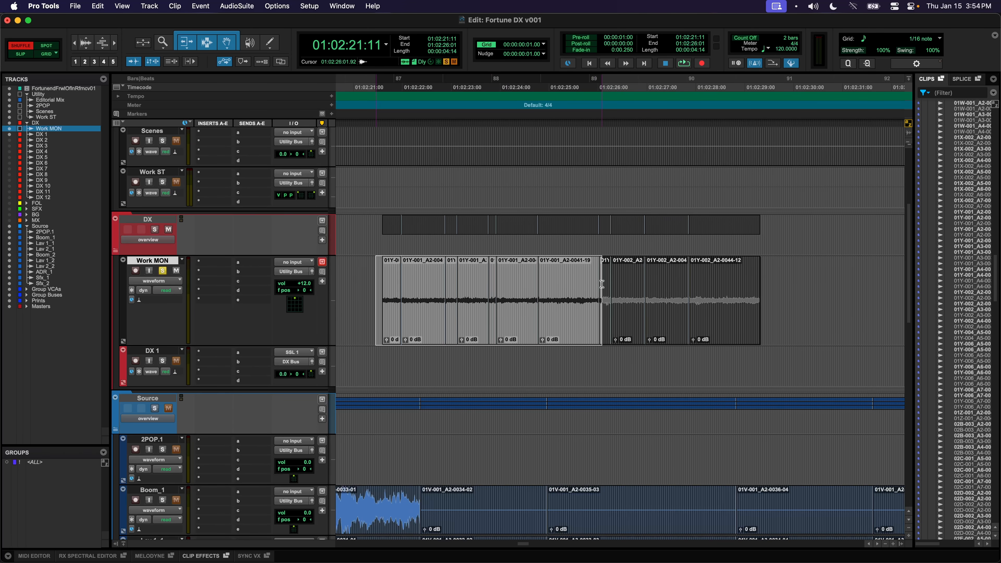
pyautogui.click(603, 283)
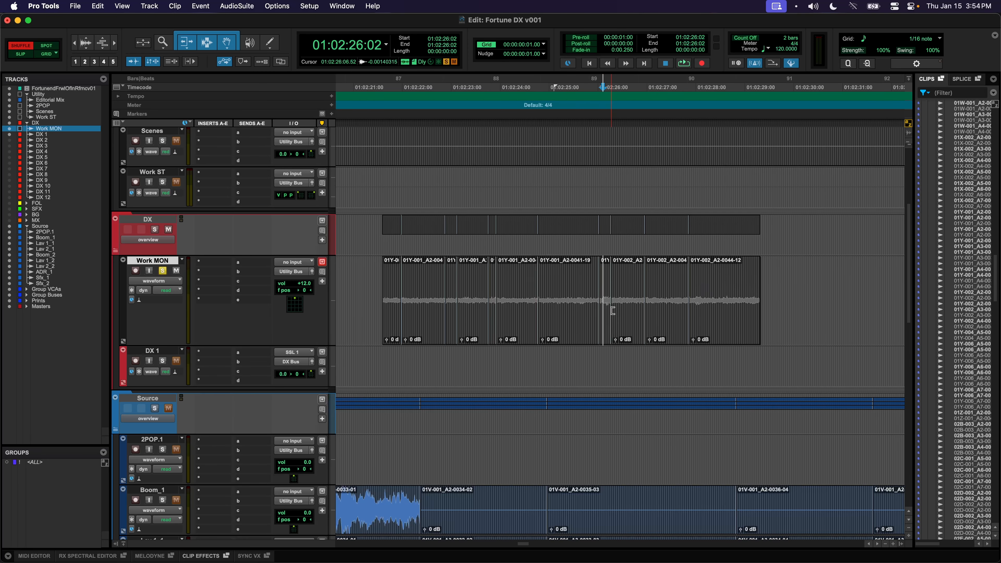
pyautogui.press('t')
pyautogui.press('t')
pyautogui.press('space')
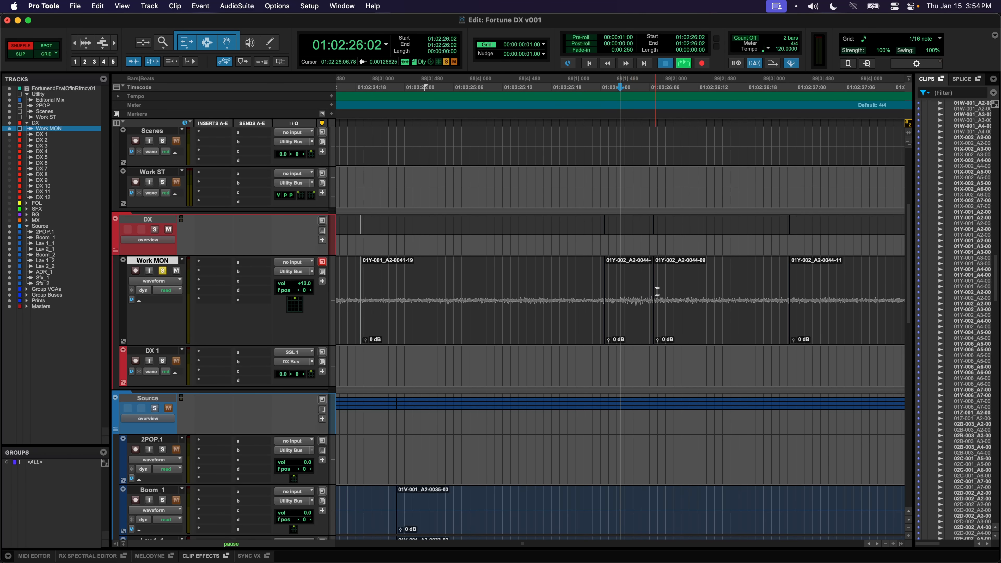
pyautogui.click(660, 291)
# - Audition from 01:02:26:06 and select clip 01Y-002_A2-0044-09
pyautogui.hscroll(5, 661, 291)
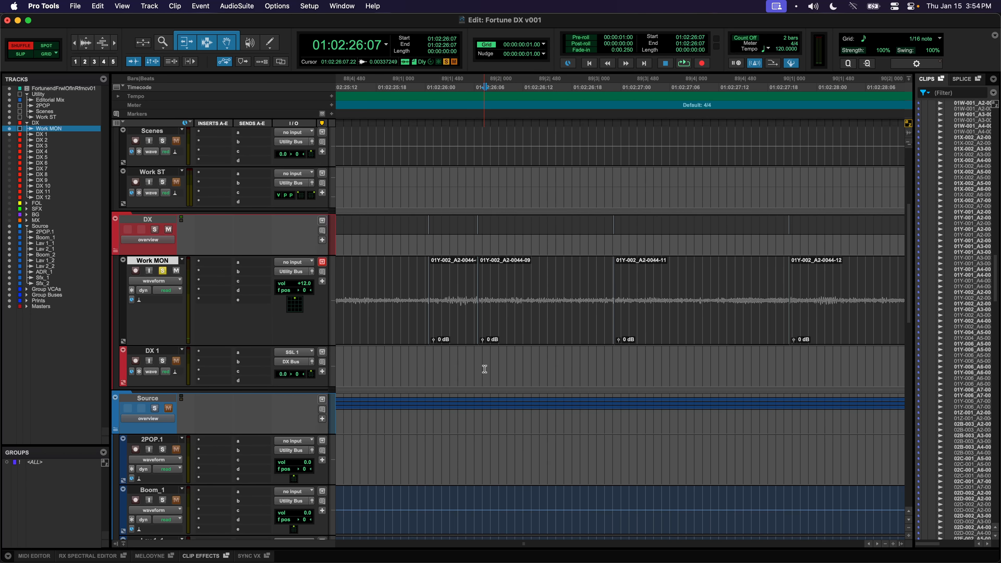
pyautogui.click(477, 358)
pyautogui.press('space')
pyautogui.press('space')
pyautogui.press('space')
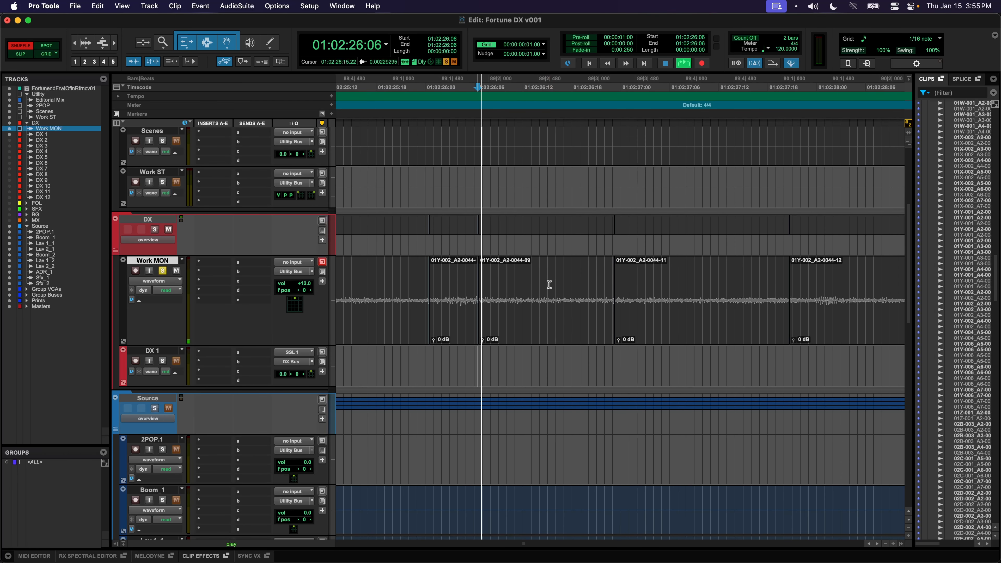
pyautogui.press('space')
pyautogui.click(509, 320)
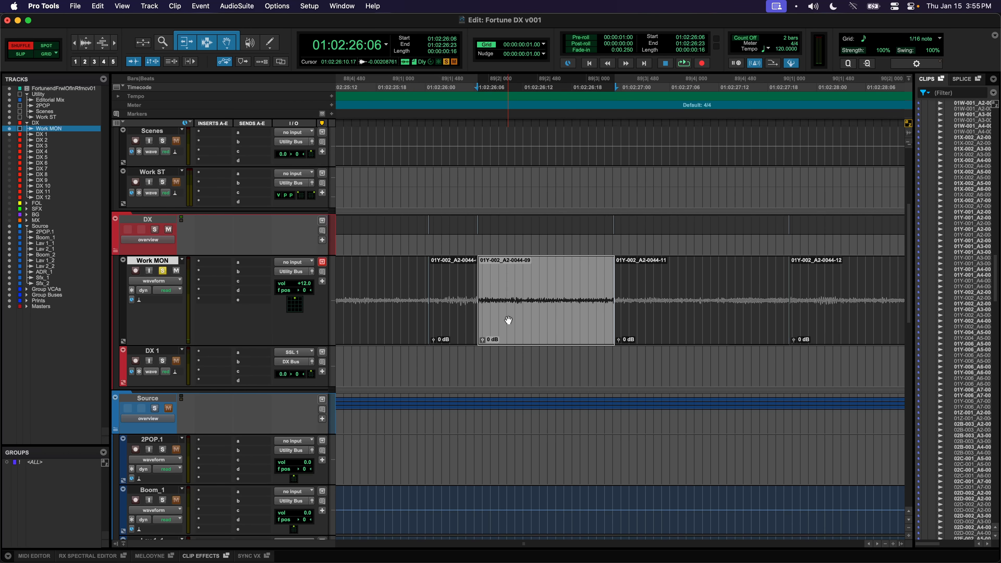
# - Open clip 01Y-002_A2-0044-09 in RX Spectral Editor and Replace the blip near 2:56.83
pyautogui.rightClick(511, 317)
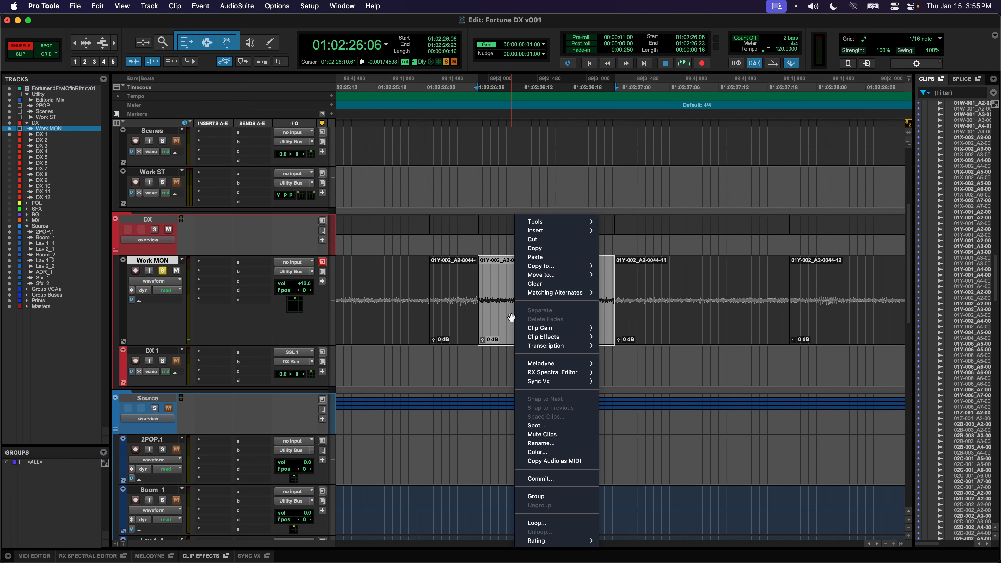
pyautogui.moveTo(537, 374)
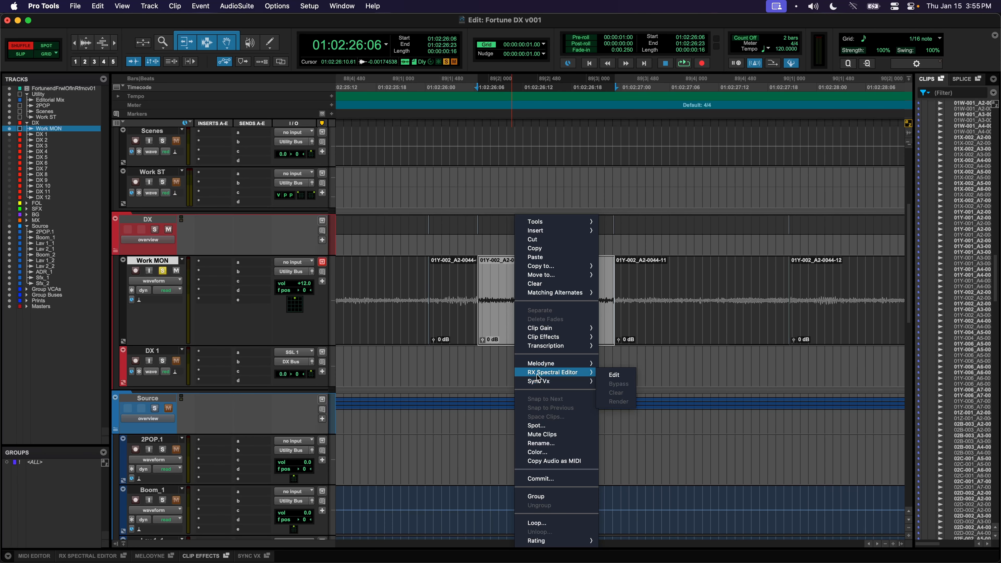
pyautogui.click(614, 374)
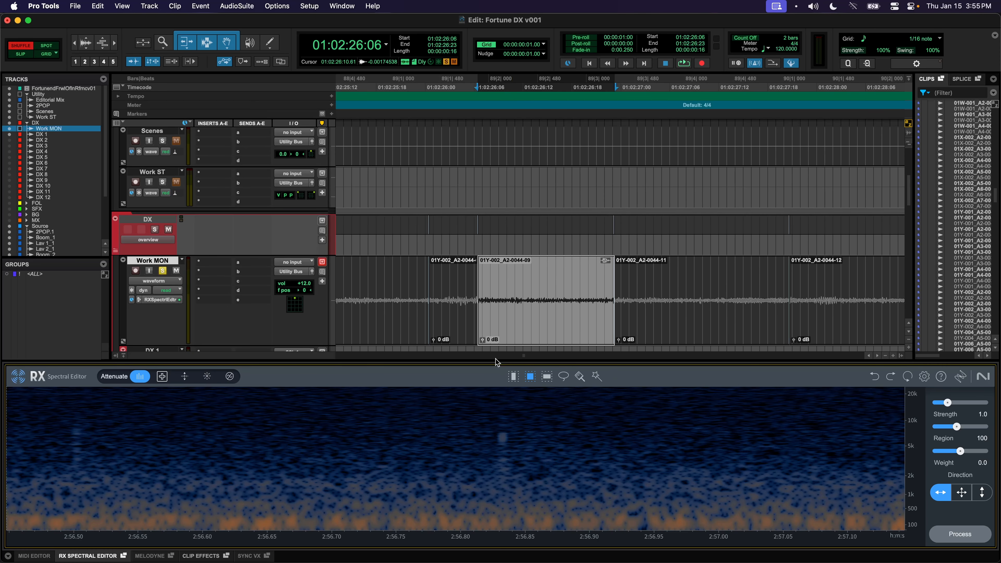
pyautogui.moveTo(492, 359); pyautogui.dragTo(493, 230)
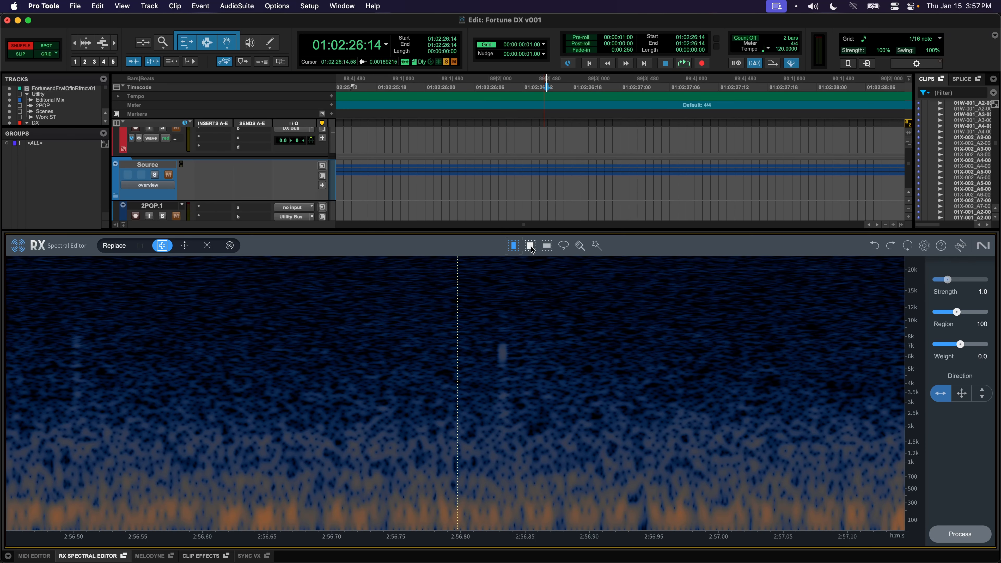
pyautogui.moveTo(490, 300); pyautogui.dragTo(530, 445)
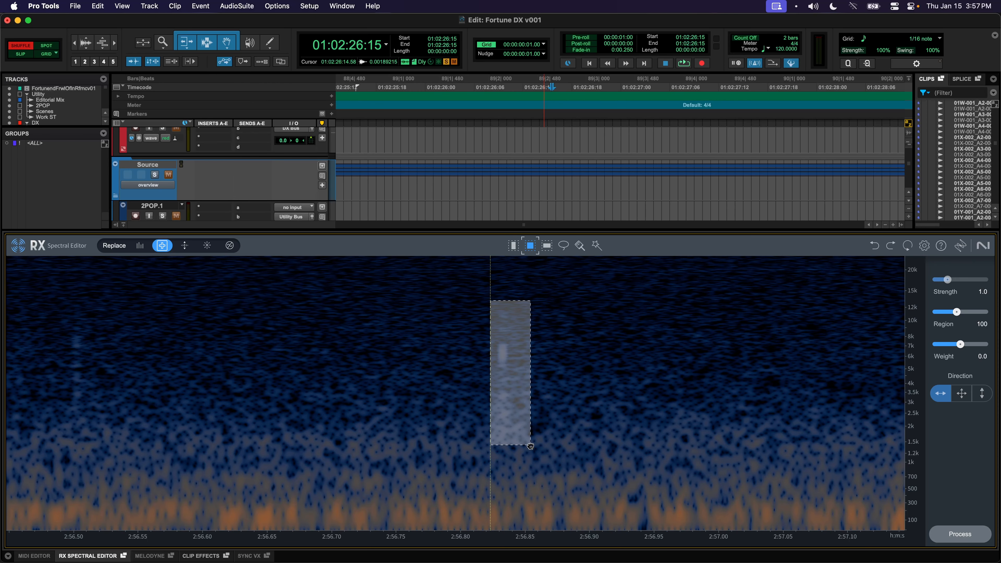
pyautogui.click(141, 247)
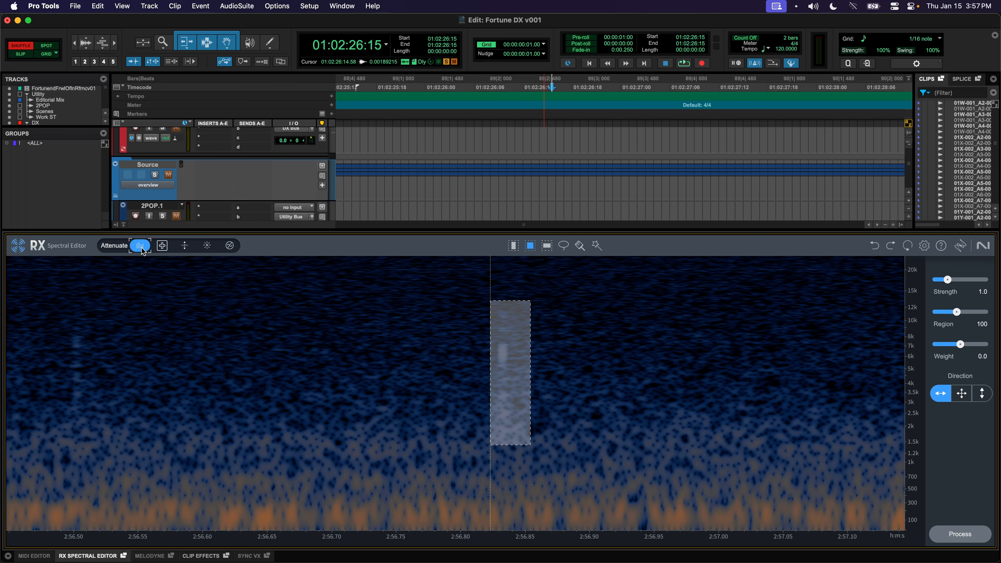
pyautogui.click(162, 248)
pyautogui.click(953, 534)
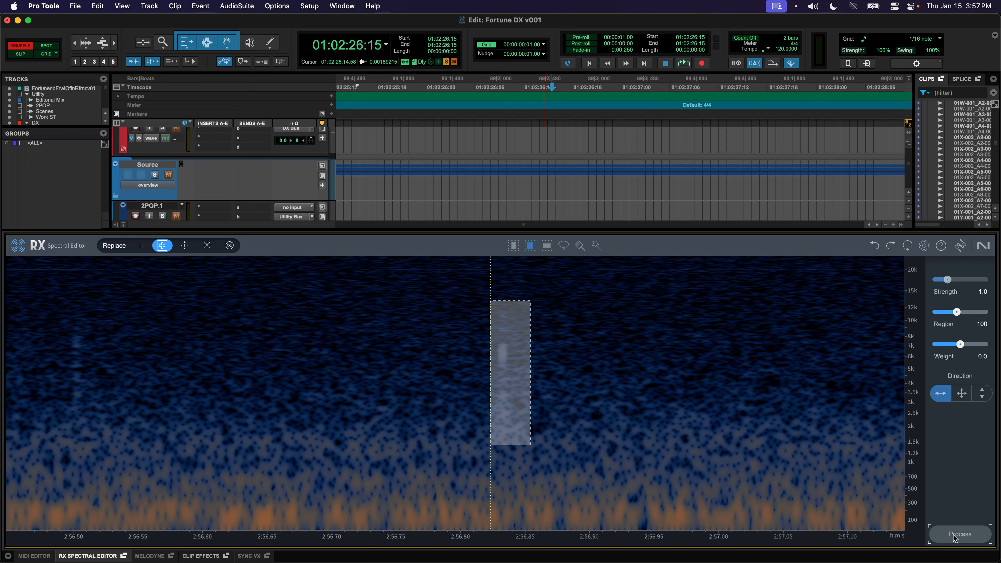
# - Reselect around the repaired spot at 2:56.83, then audition from about 2:56.58
pyautogui.moveTo(571, 300); pyautogui.dragTo(641, 392)
pyautogui.moveTo(603, 442); pyautogui.dragTo(474, 474)
pyautogui.moveTo(482, 314); pyautogui.dragTo(542, 425)
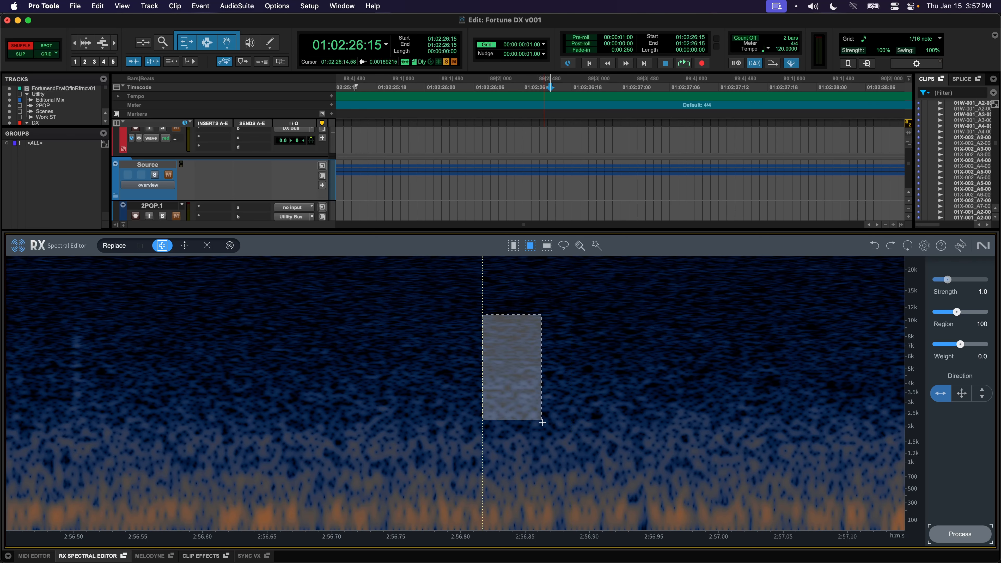
pyautogui.moveTo(431, 315); pyautogui.dragTo(413, 422)
pyautogui.moveTo(483, 302); pyautogui.dragTo(551, 449)
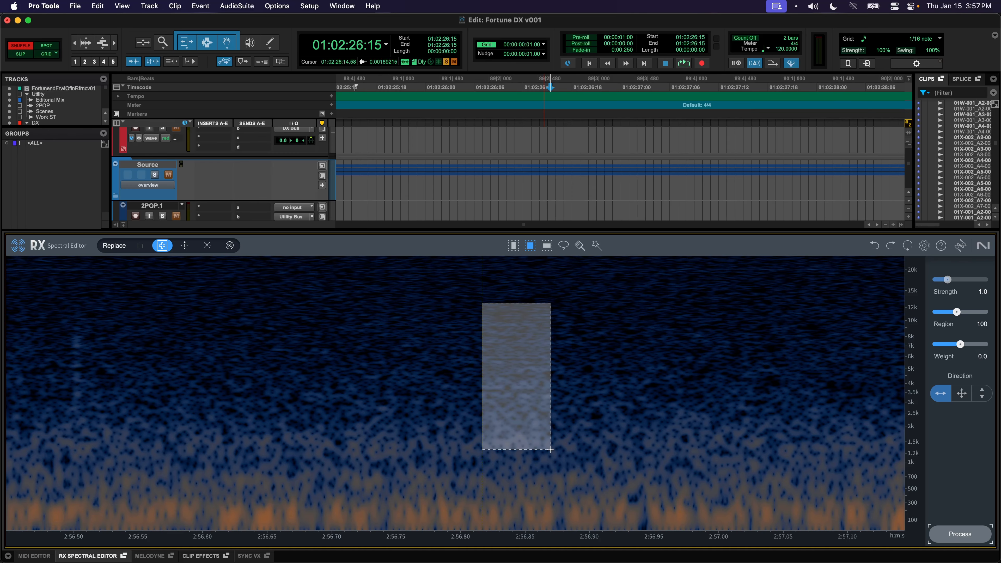
pyautogui.click(516, 350)
pyautogui.click(181, 341)
pyautogui.press('space')
pyautogui.press('space')
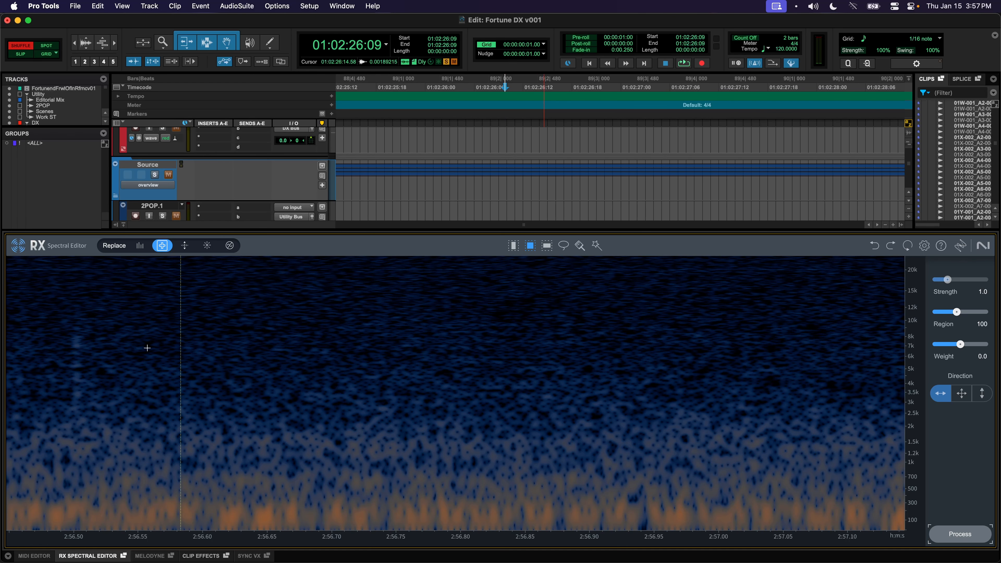
pyautogui.click(181, 342)
pyautogui.press('space')
pyautogui.press('space')
# - Replace the faint blip near 2:56.51 and play back the repaired clip
pyautogui.moveTo(60, 310); pyautogui.dragTo(101, 434)
pyautogui.click(942, 534)
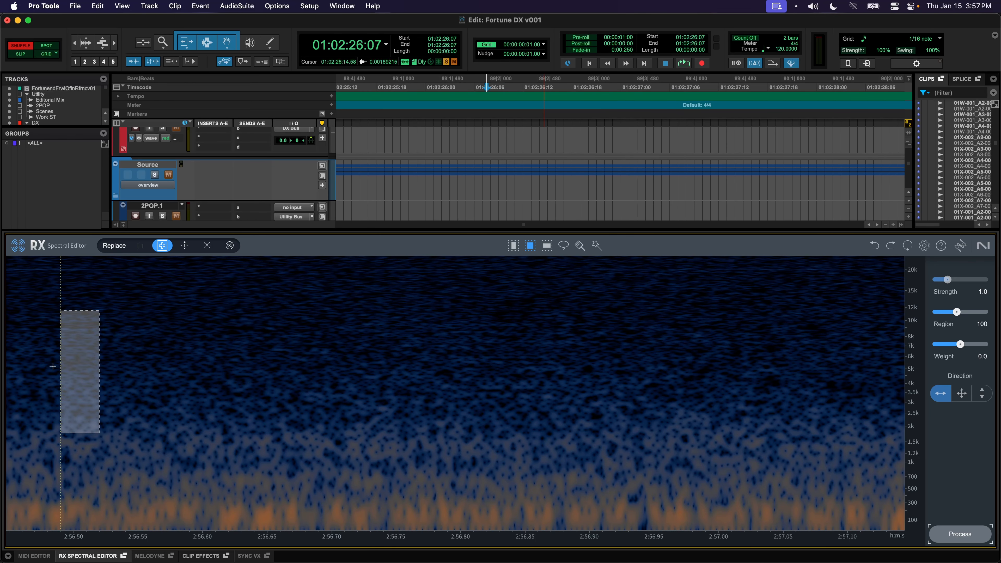
pyautogui.press('space')
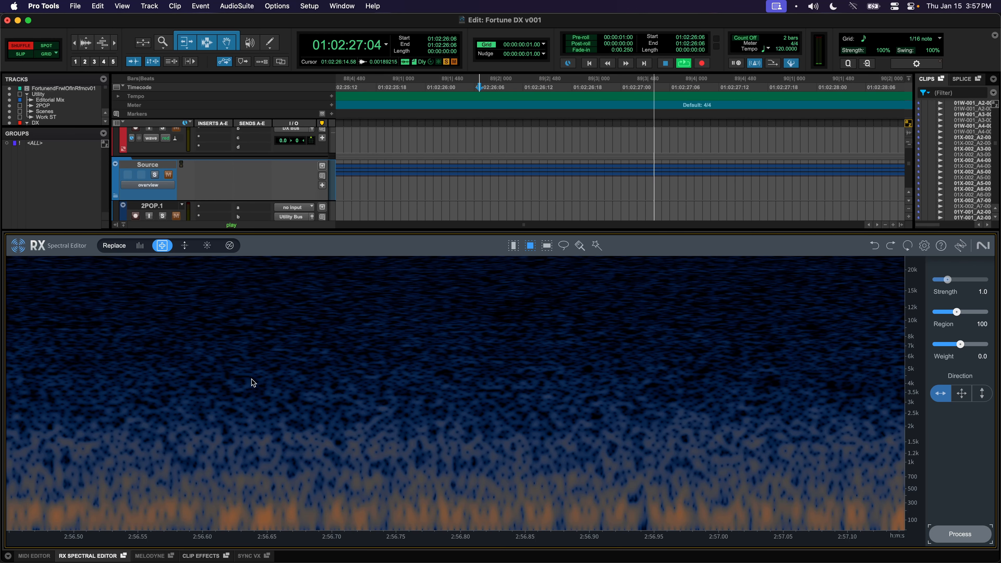
pyautogui.press('space')
# - Select the high-frequency band and time range from about 2:56.55 onward, then close RX
pyautogui.moveTo(35, 364); pyautogui.dragTo(199, 387)
pyautogui.moveTo(123, 308); pyautogui.dragTo(380, 360)
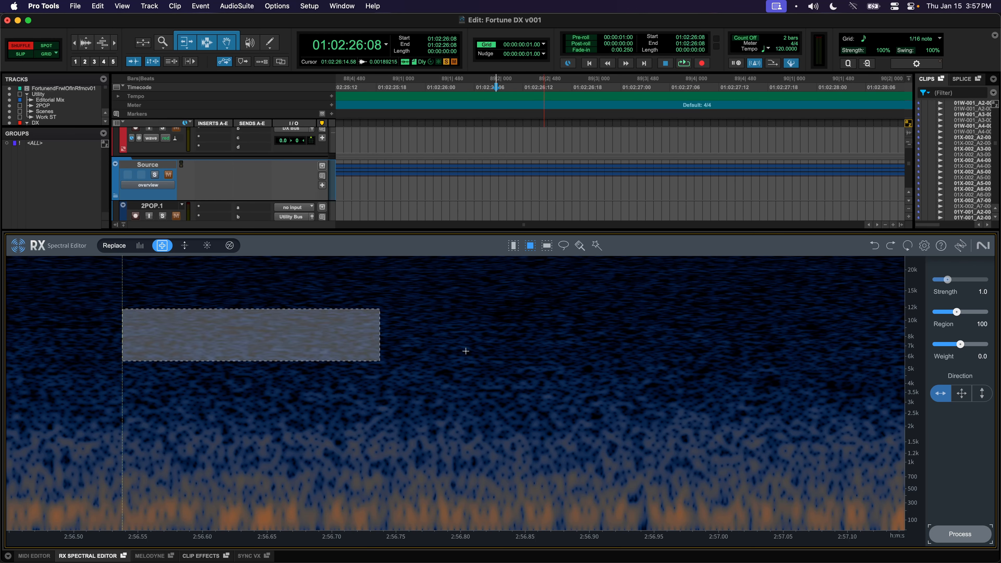
pyautogui.click(515, 245)
pyautogui.moveTo(281, 363); pyautogui.dragTo(899, 402)
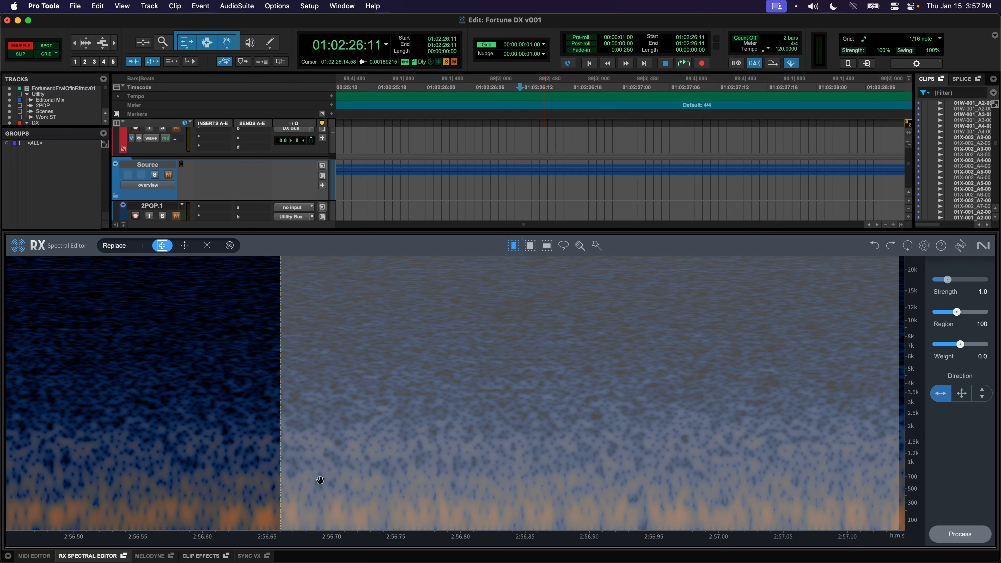
pyautogui.doubleClick(96, 556)
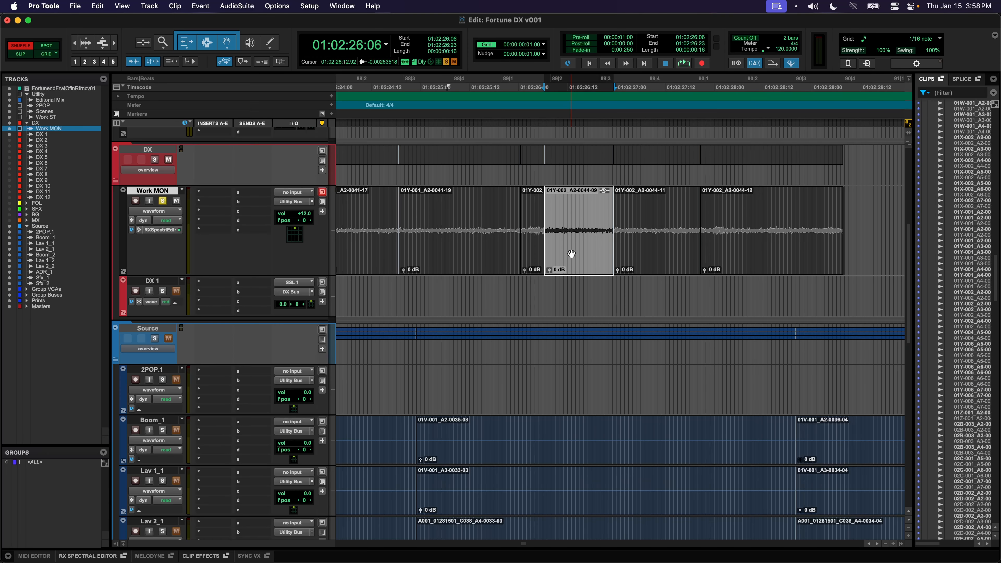
pyautogui.hscroll(1, 571, 250)
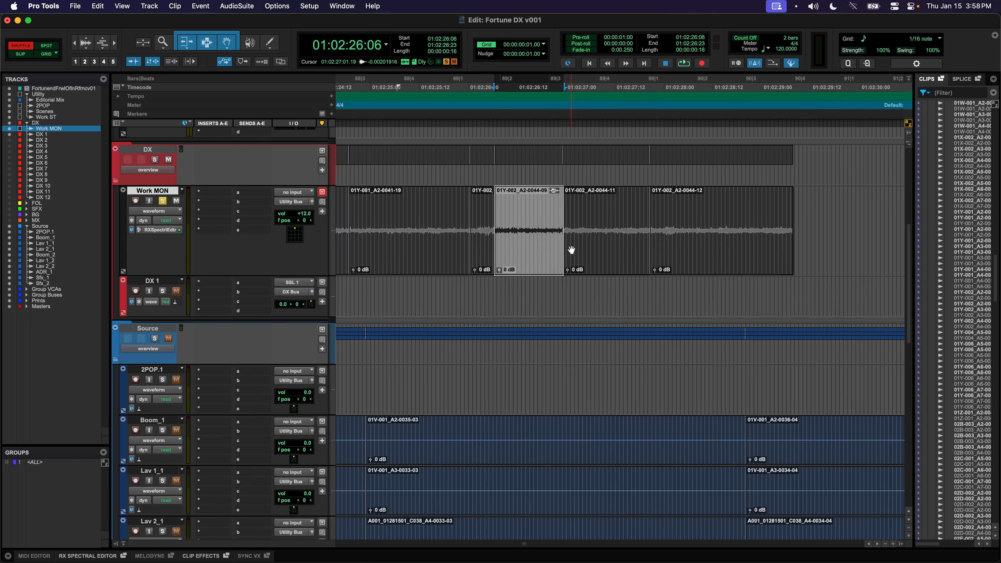
# - Set the edit point at 01:02:26:16 and load clip 01Y-002_A2-0044-11 into RX Spectral Editor
pyautogui.click(537, 220)
pyautogui.scroll(1, 531, 237)
pyautogui.moveTo(522, 227); pyautogui.dragTo(546, 223)
pyautogui.click(534, 215)
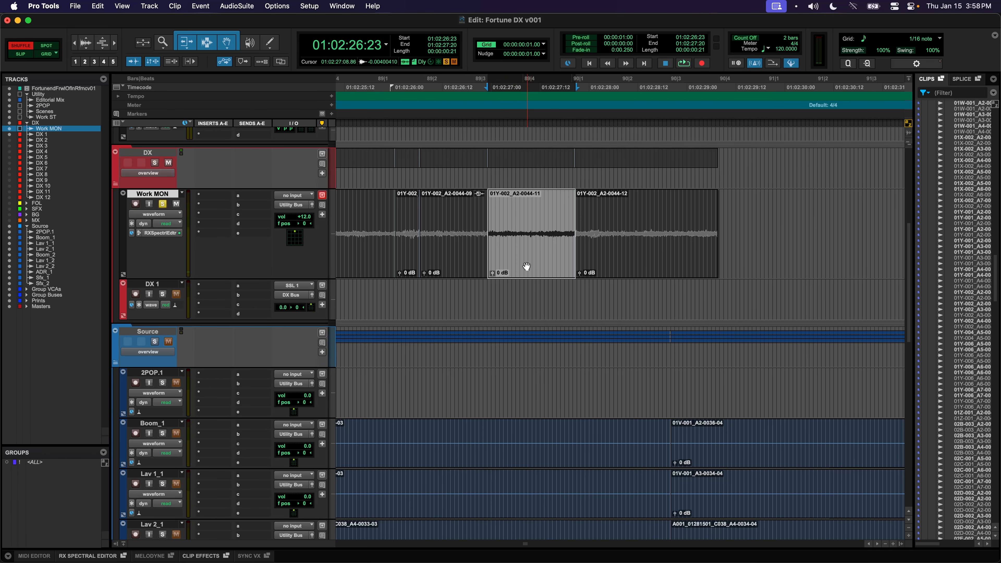
pyautogui.rightClick(518, 253)
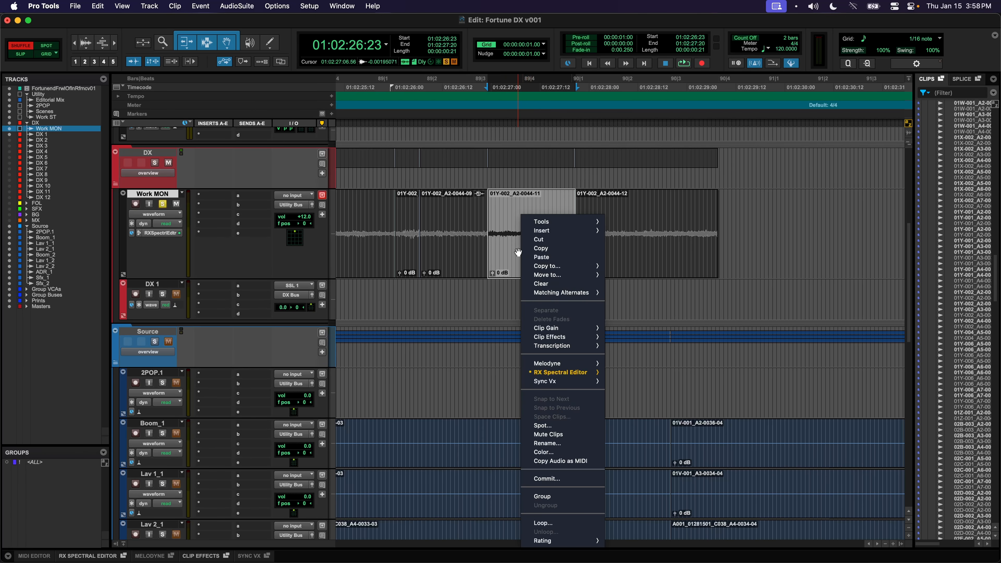
pyautogui.moveTo(555, 374)
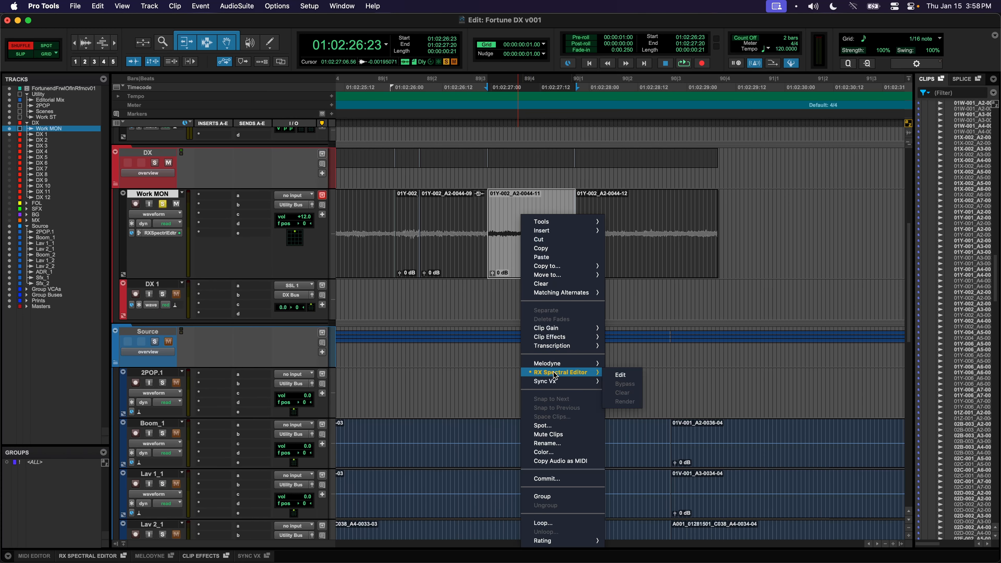
pyautogui.click(625, 375)
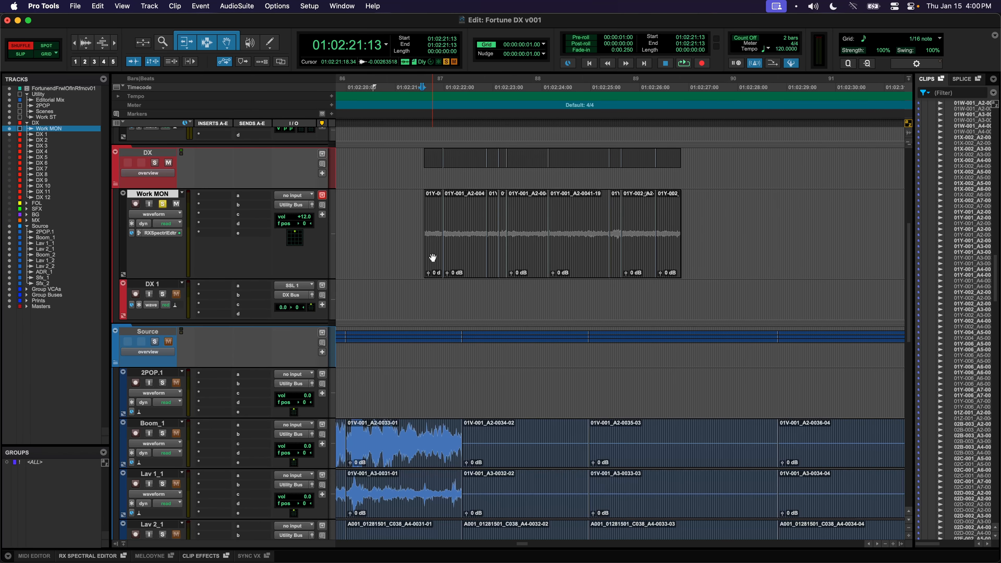
# - Select all Work MON fill clips from first to last and open Batch Fades (Cmd+F)
pyautogui.click(432, 258)
pyautogui.keyDown('shift'); pyautogui.click(672, 260); pyautogui.keyUp('shift')
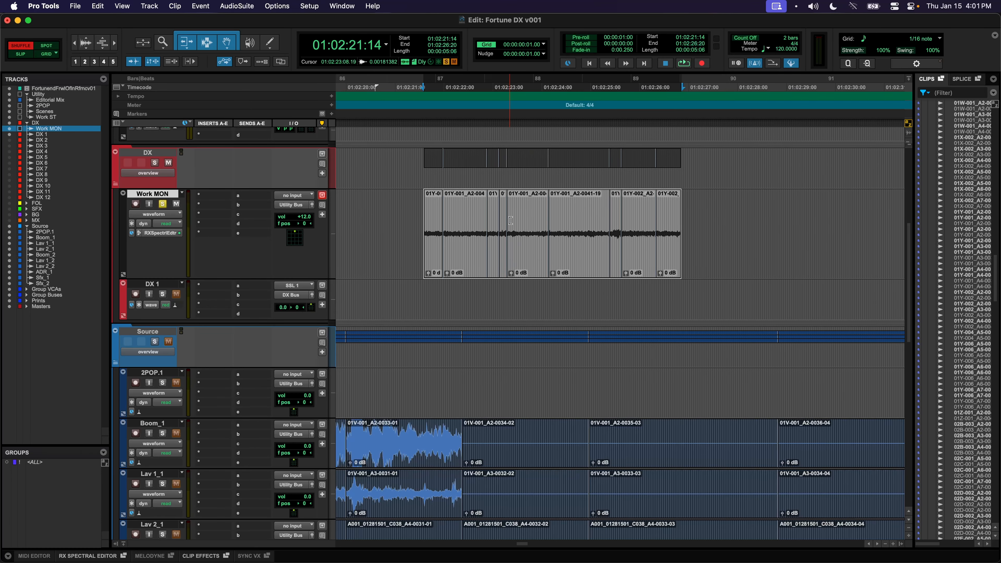
pyautogui.hscroll(3, 511, 220)
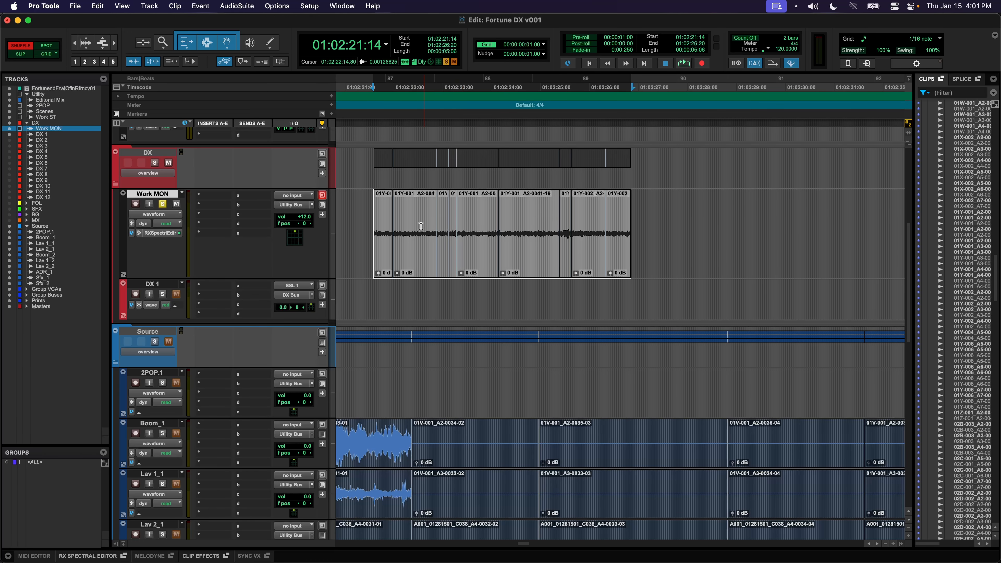
pyautogui.hscroll(-2, 504, 230)
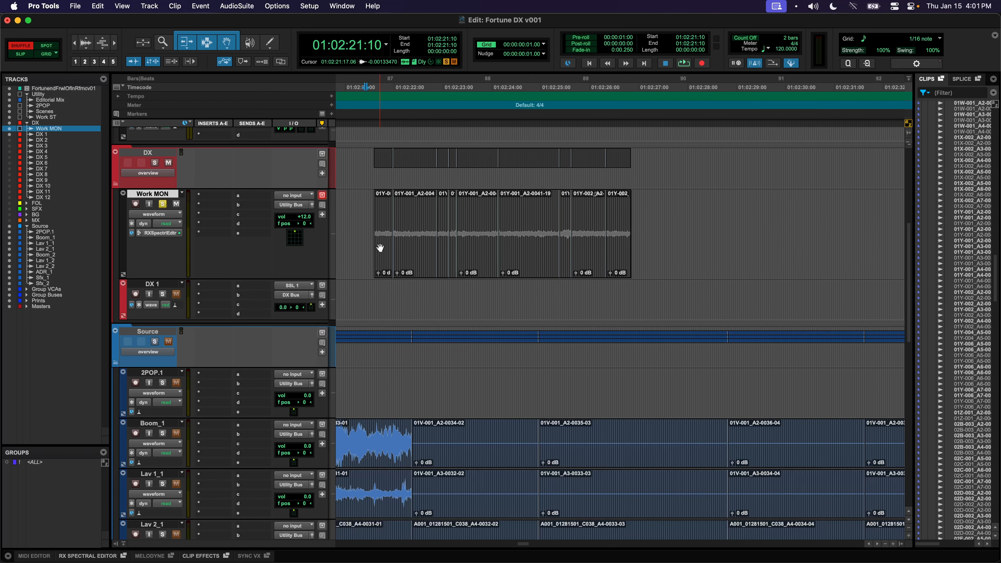
pyautogui.click(380, 248)
pyautogui.keyDown('shift'); pyautogui.click(615, 268); pyautogui.keyUp('shift')
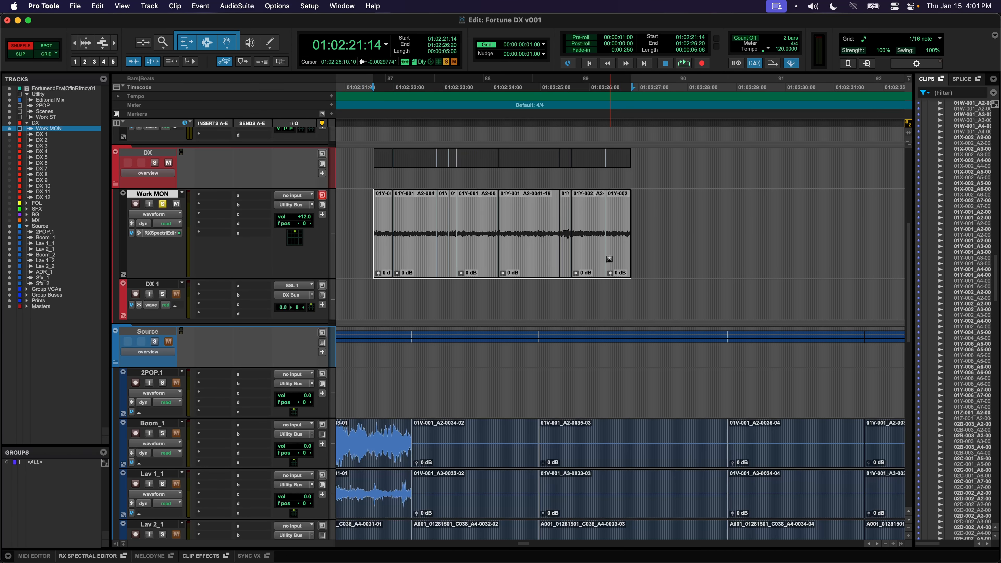
pyautogui.press('super+f')
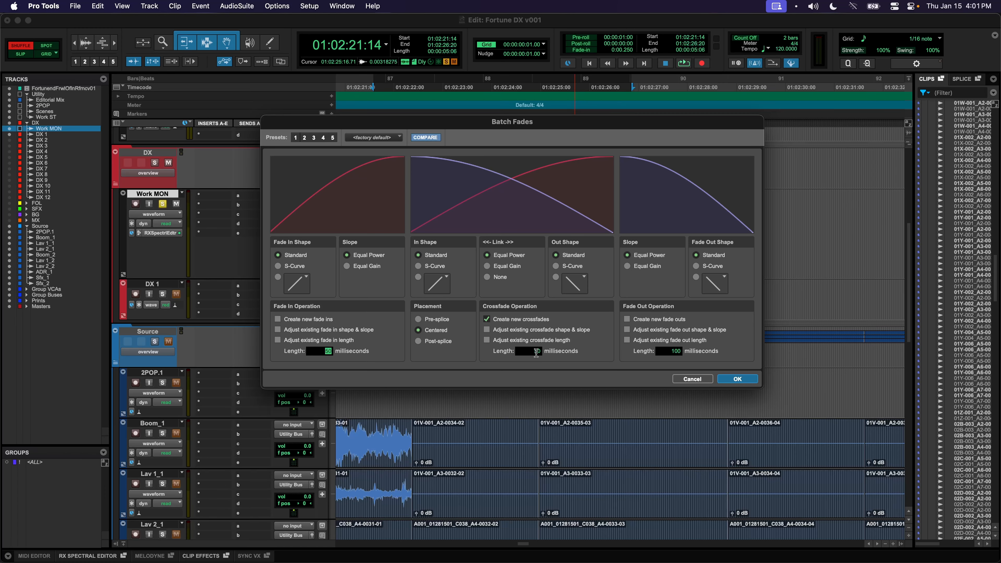
# - Apply 50 ms Equal Power batch crossfades across the fill clips, then clear the selection
pyautogui.click(531, 352)
pyautogui.click(738, 379)
pyautogui.click(381, 223)
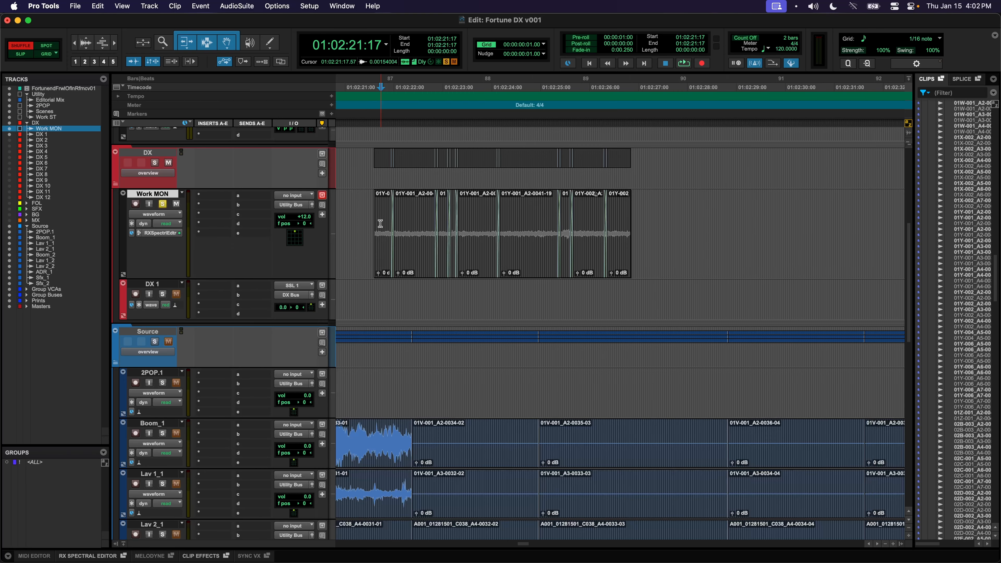
pyautogui.moveTo(380, 224); pyautogui.dragTo(607, 230)
pyautogui.click(379, 233)
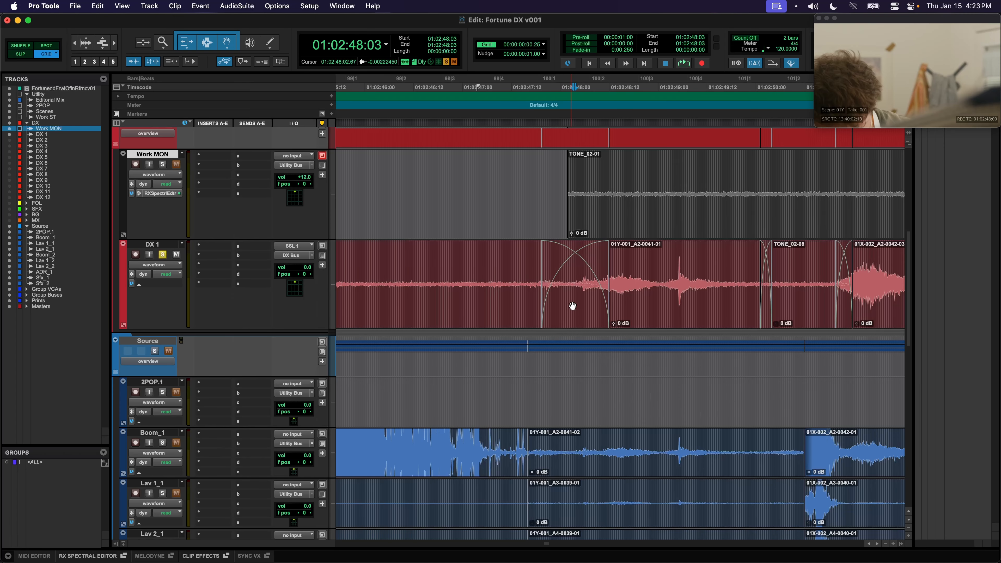
# - Try Equal Gain in the default crossfade preferences, revert to Equal Power and close
pyautogui.click(37, 6)
pyautogui.click(45, 38)
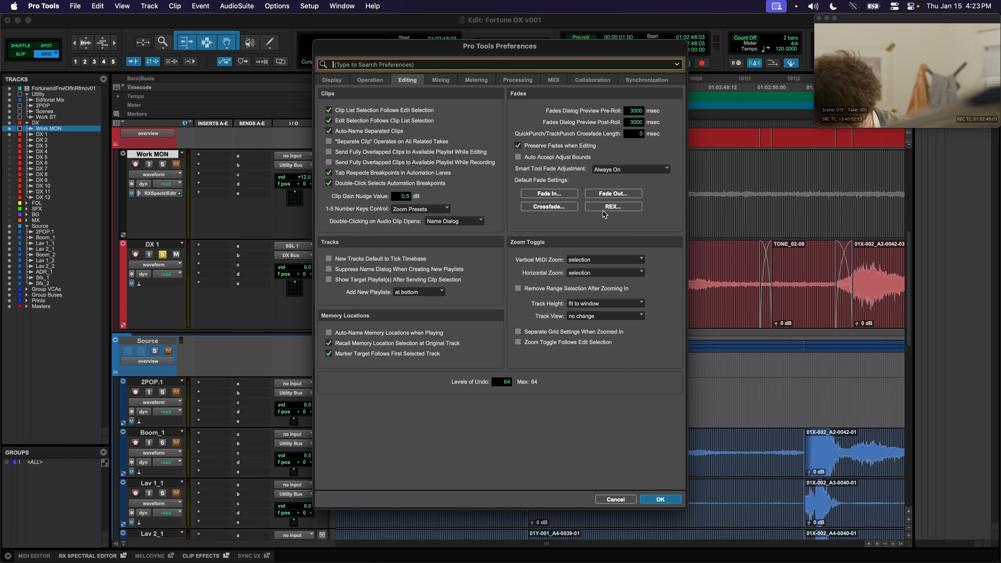
pyautogui.click(557, 208)
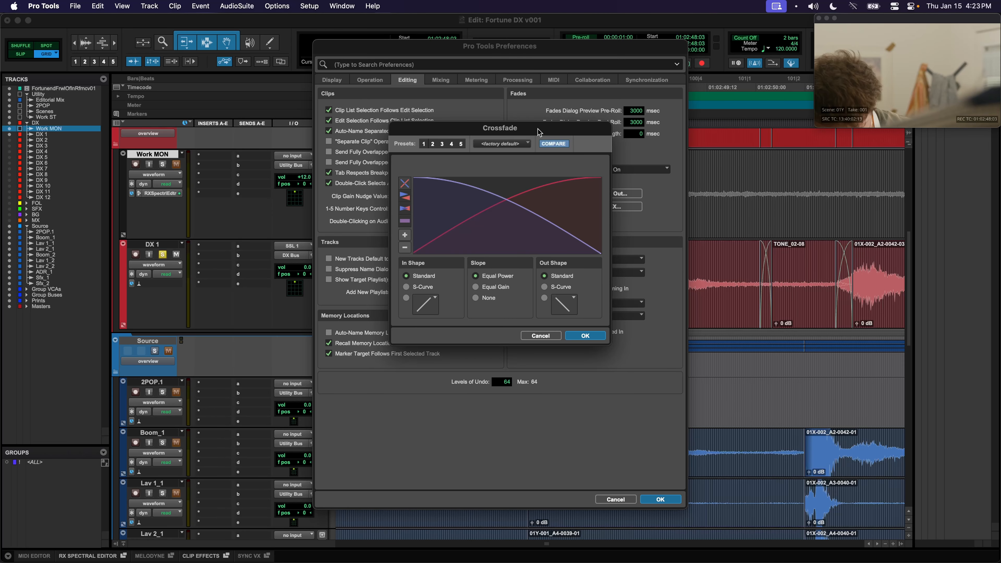
pyautogui.moveTo(539, 132); pyautogui.dragTo(573, 135)
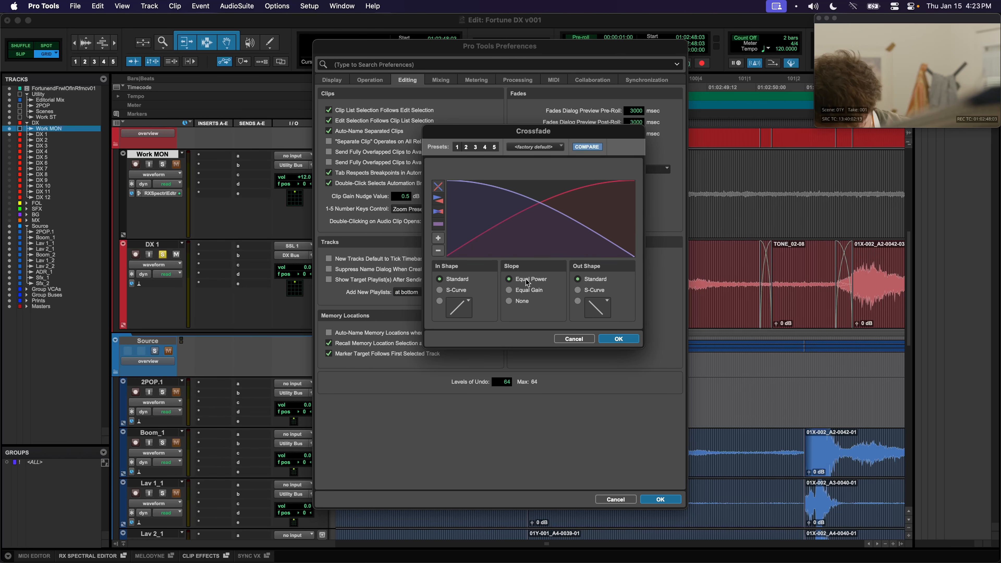
pyautogui.click(531, 290)
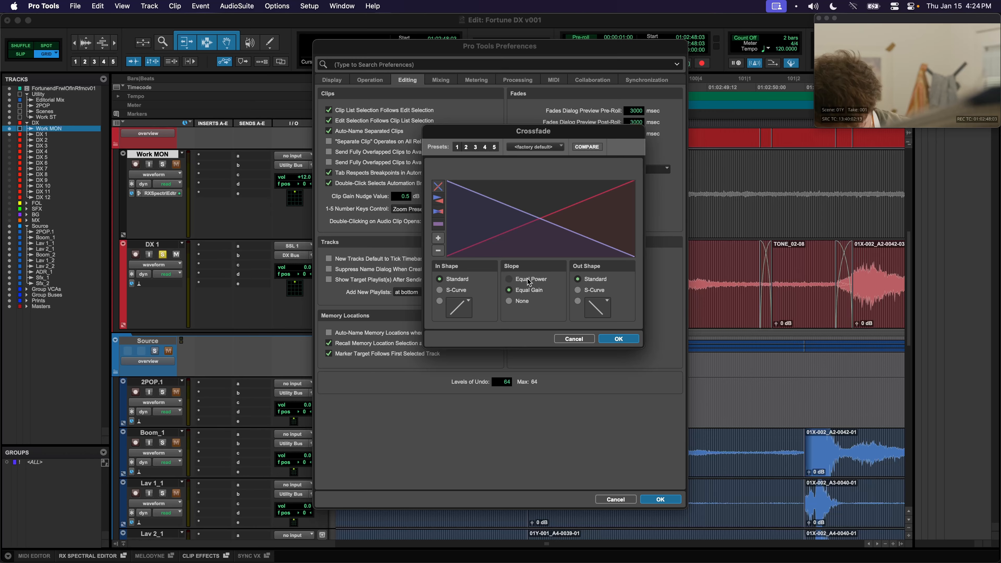
pyautogui.click(509, 279)
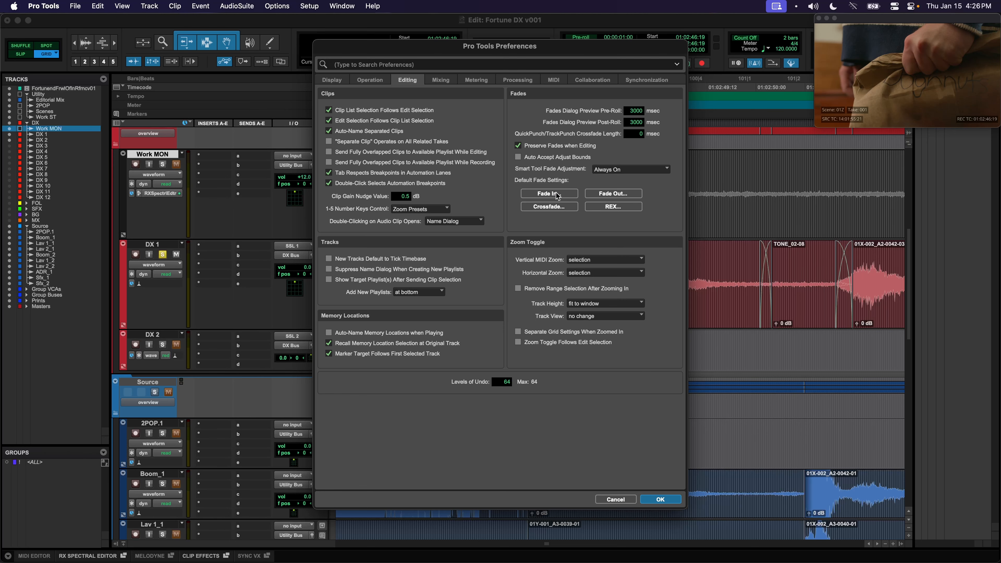
pyautogui.click(626, 180)
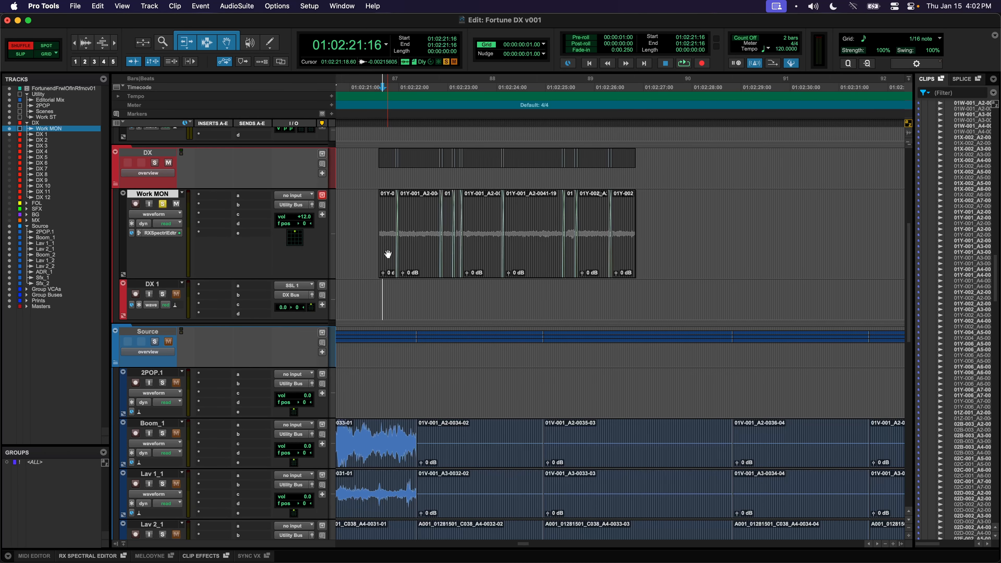
pyautogui.click(388, 254)
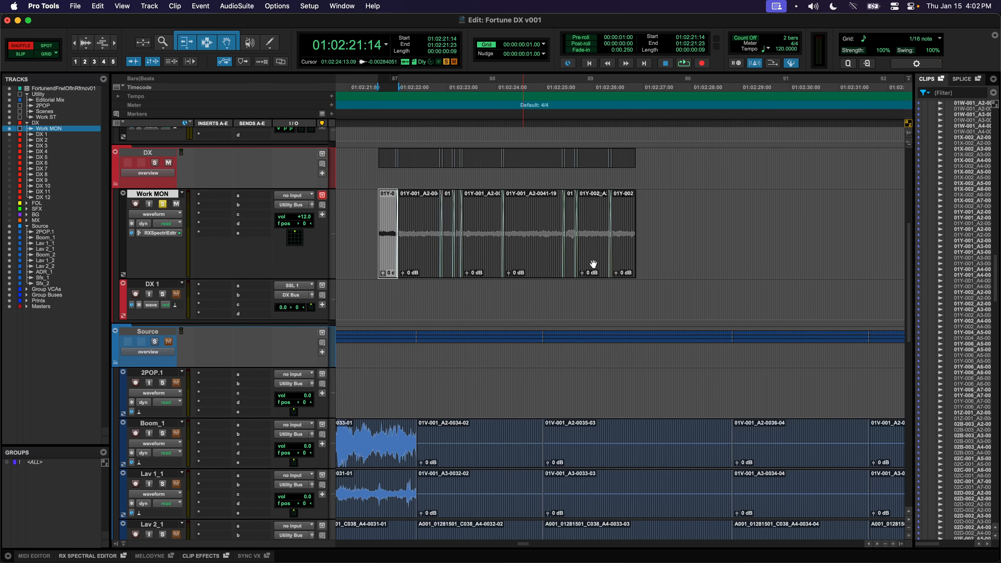
# - Consolidate all Work MON fill clips into Work MON_01 and duplicate it right after itself
pyautogui.keyDown('shift'); pyautogui.click(618, 258); pyautogui.keyUp('shift')
pyautogui.hotkey('alt', 'shift', '3')
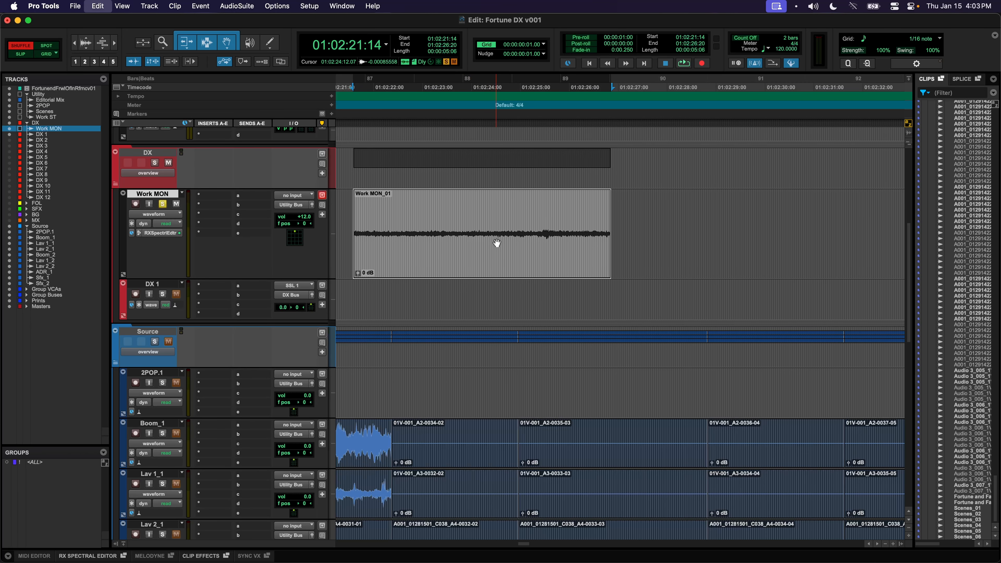
pyautogui.press('super+d')
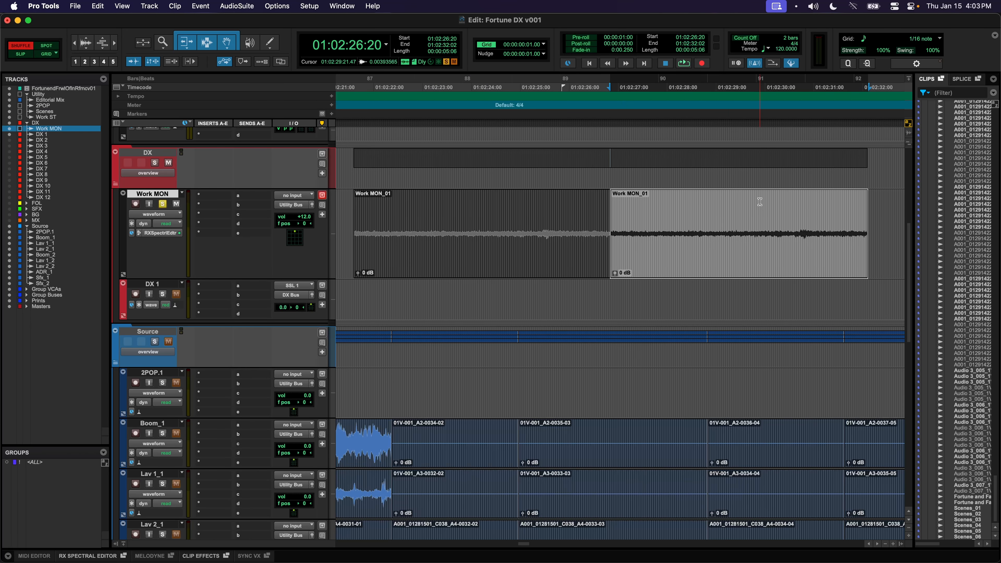
# - Render the duplicate through AudioSuite Reverse into Work MON-Reverse_01-01, then select Work MON_01
pyautogui.click(245, 9)
pyautogui.moveTo(272, 148)
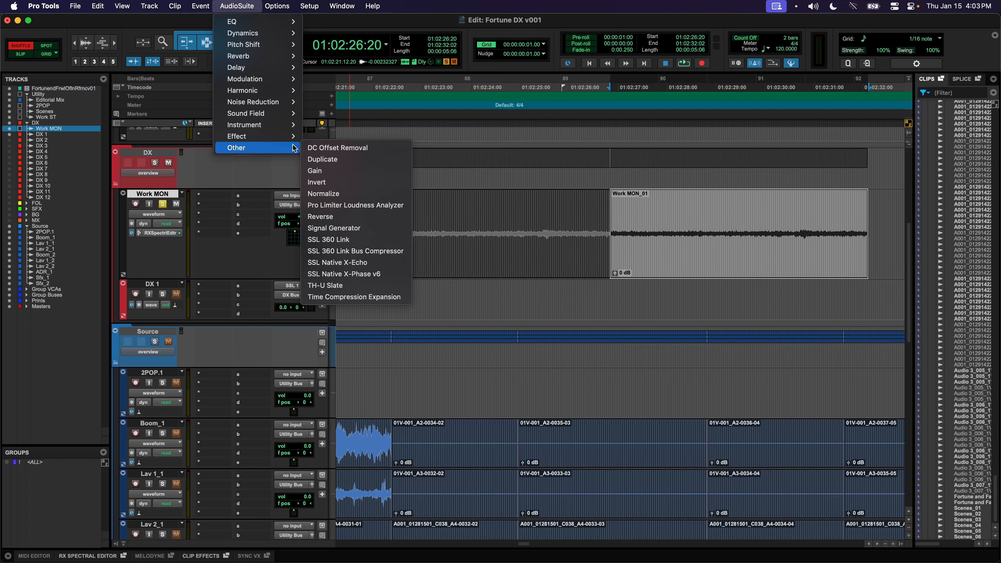
pyautogui.click(332, 217)
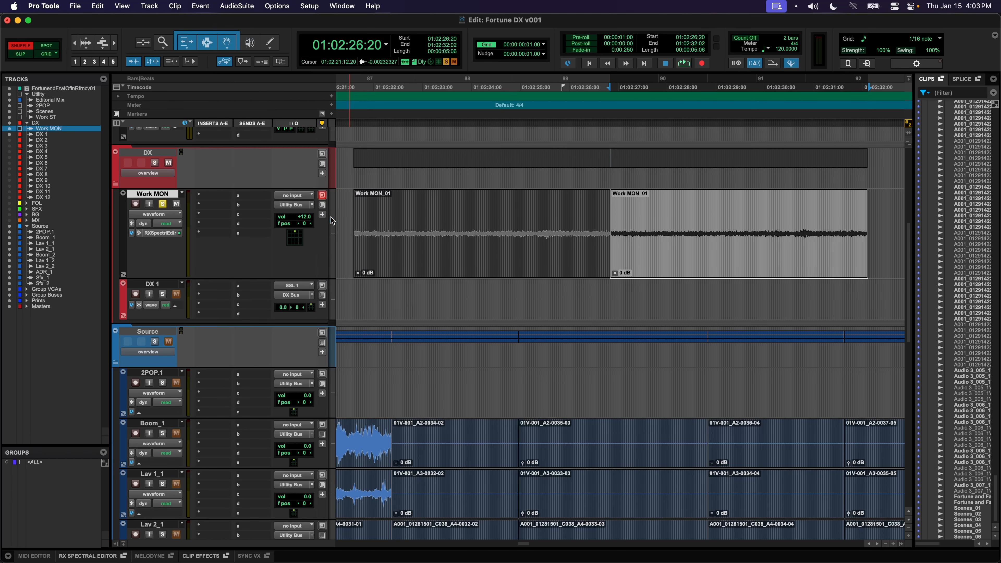
pyautogui.moveTo(336, 98); pyautogui.dragTo(375, 136)
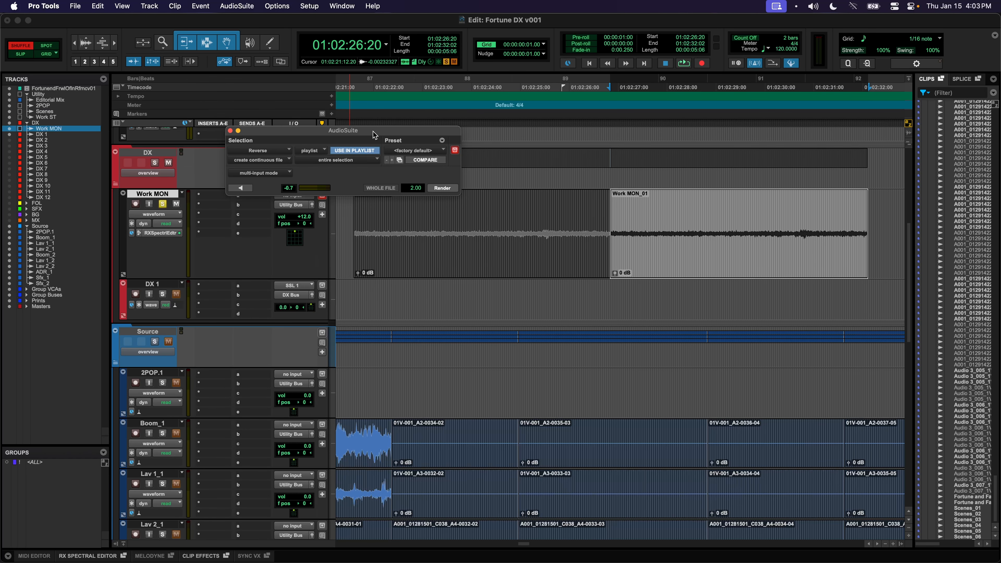
pyautogui.click(441, 188)
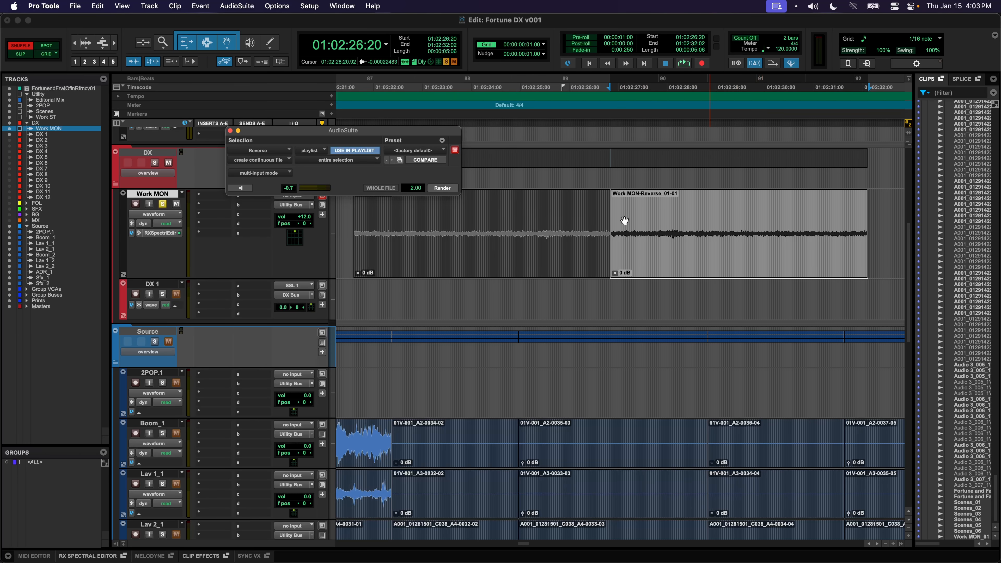
pyautogui.click(231, 131)
pyautogui.press('r')
pyautogui.click(464, 227)
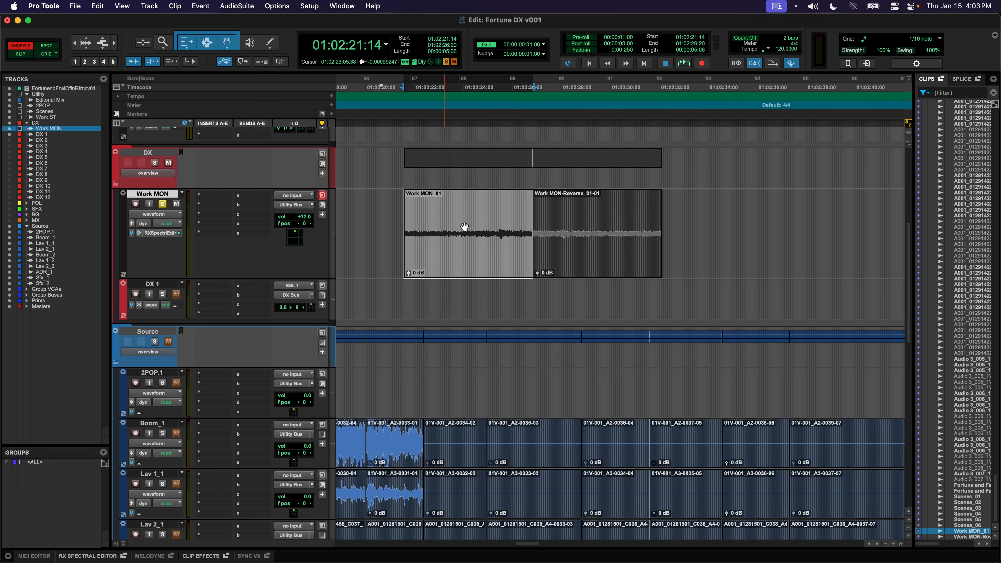
# - Audition the join between Work MON_01 and the reversed room-tone clip
pyautogui.keyDown('shift'); pyautogui.click(608, 252); pyautogui.keyUp('shift')
pyautogui.click(581, 221)
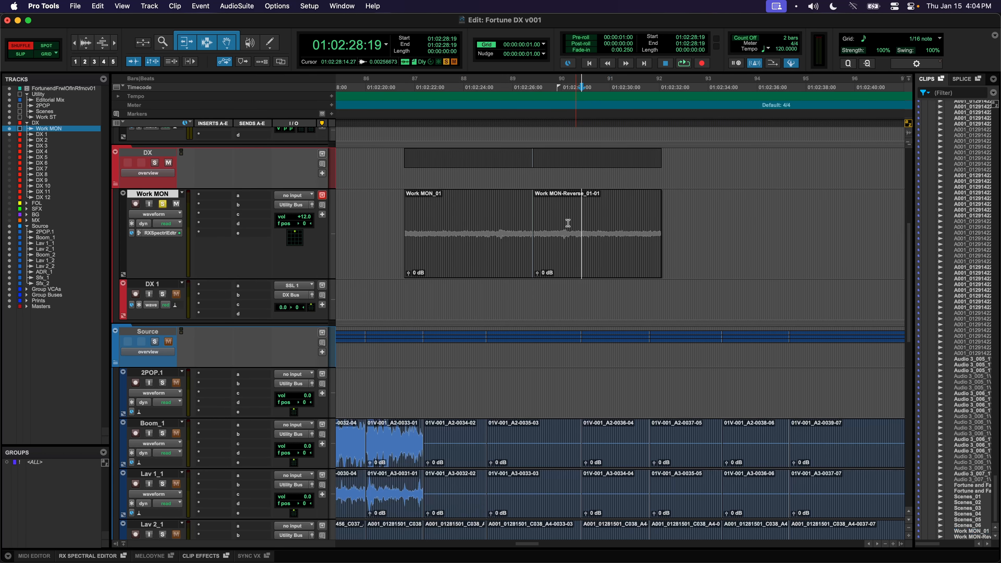
pyautogui.moveTo(491, 220); pyautogui.dragTo(540, 220)
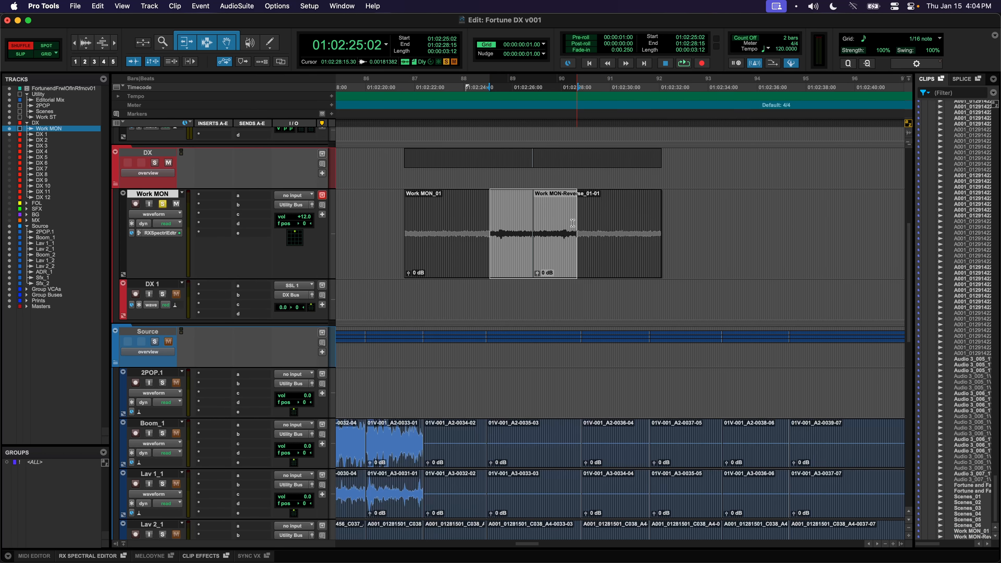
pyautogui.click(504, 223)
pyautogui.press('space')
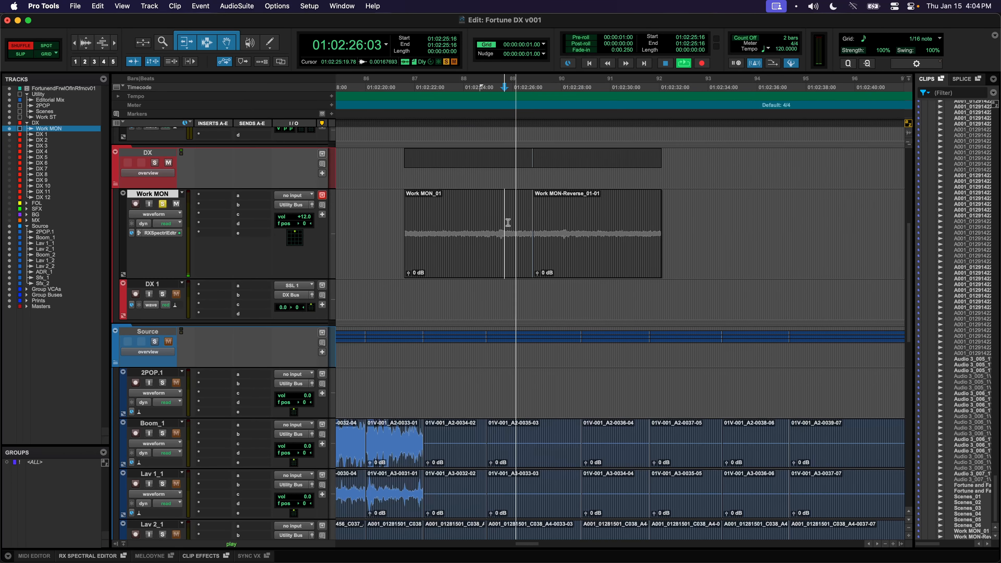
pyautogui.press('space')
# - Consolidate Work MON_01 and Work MON-Reverse_01-01 into one clip, Work MON_02
pyautogui.moveTo(498, 223); pyautogui.dragTo(551, 224)
pyautogui.click(551, 225)
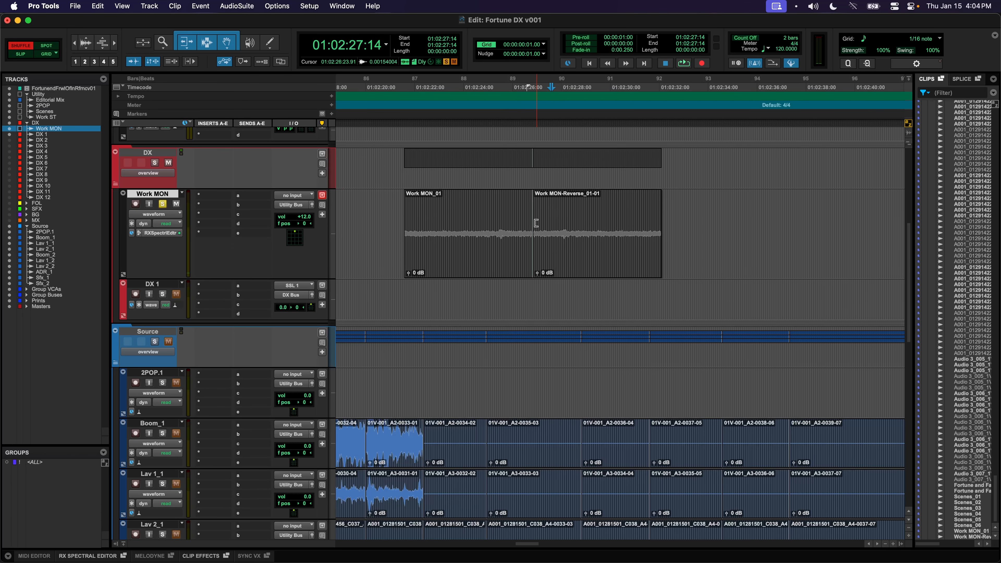
pyautogui.doubleClick(537, 224)
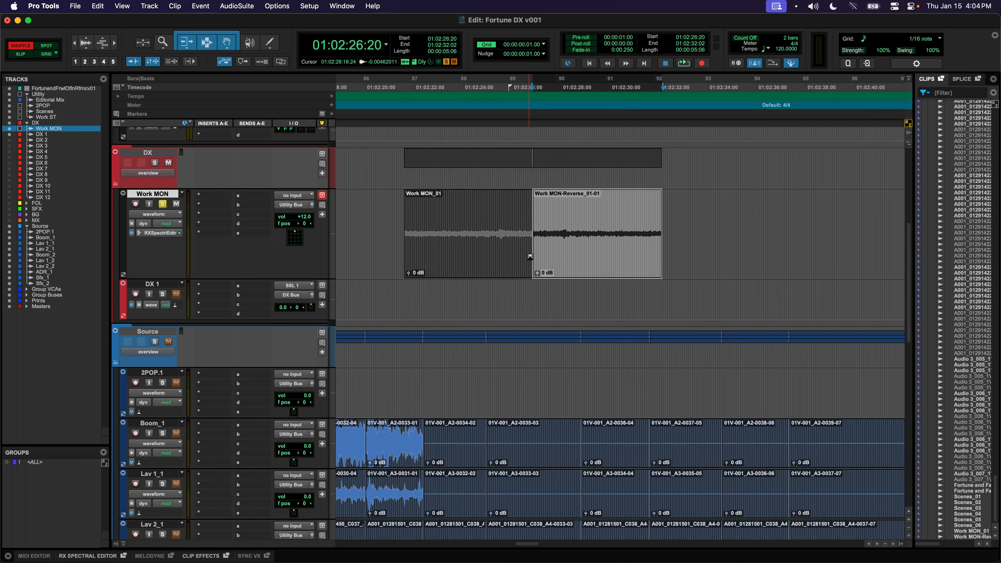
pyautogui.click(445, 215)
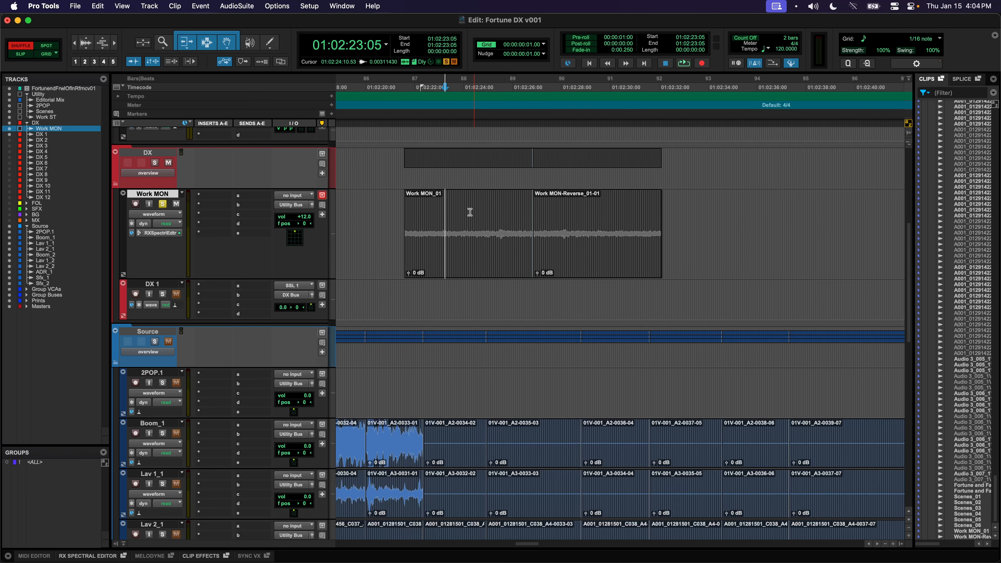
pyautogui.click(470, 262)
pyautogui.keyDown('shift'); pyautogui.click(575, 256); pyautogui.keyUp('shift')
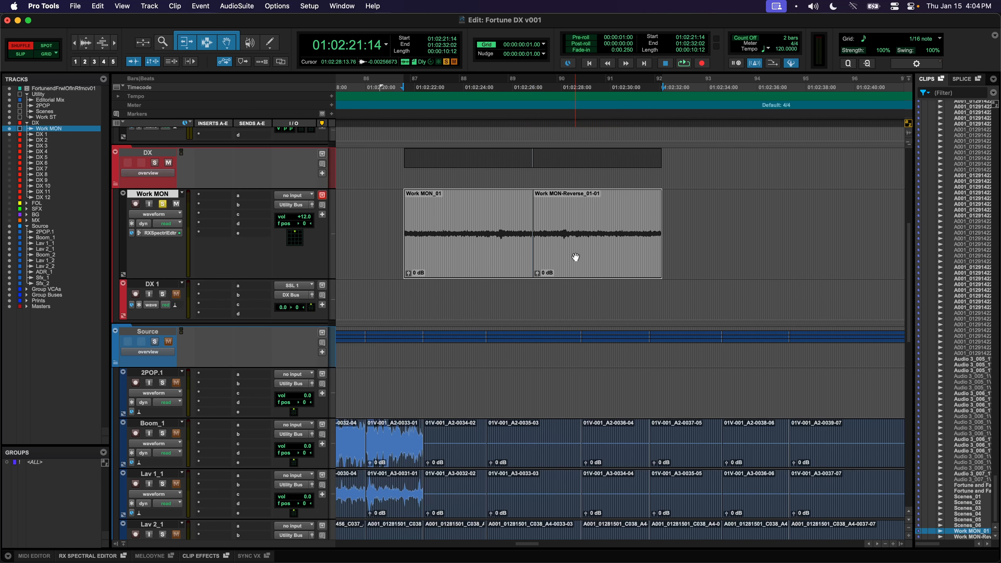
pyautogui.hotkey('alt', 'shift', '3')
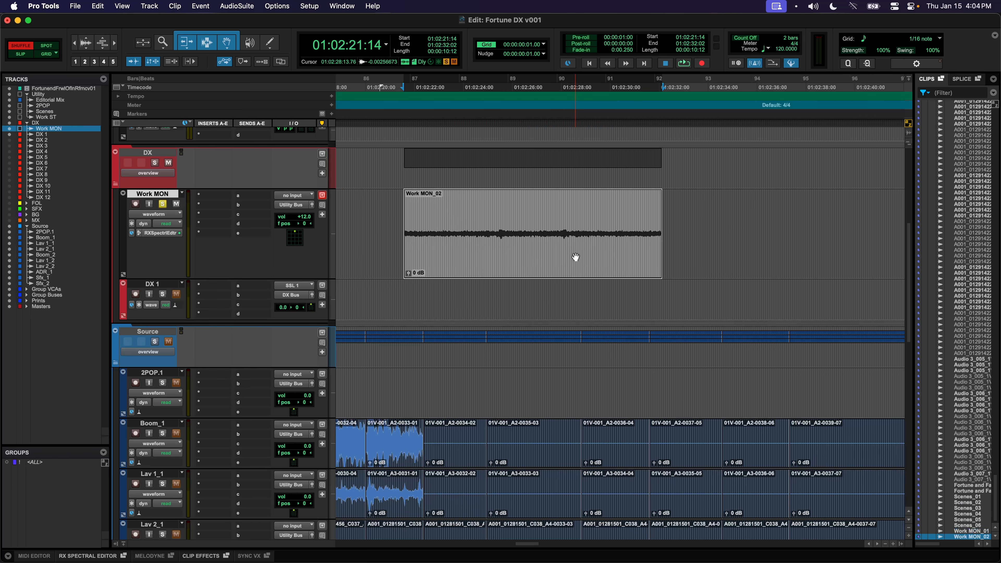
# - Rename the consolidated clip TONE_02 and nudge it slightly earlier
pyautogui.doubleClick(512, 252)
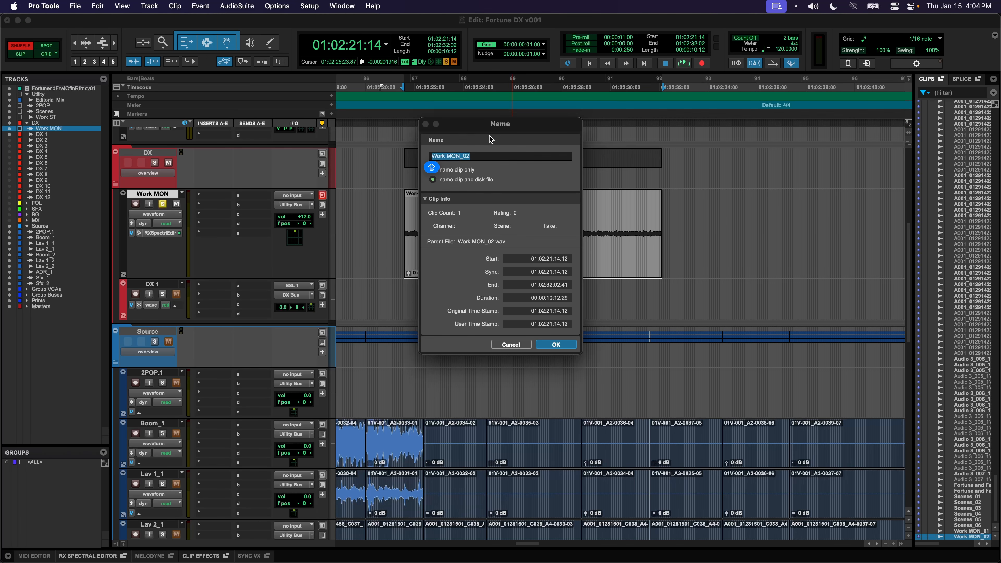
pyautogui.write('TONE')
pyautogui.press('Return')
pyautogui.moveTo(492, 259); pyautogui.dragTo(452, 258)
pyautogui.click(496, 219)
# - Clear TONE_02 off Work MON between DX Begin and marker 03
pyautogui.press('r')
pyautogui.press('r')
pyautogui.moveTo(582, 293); pyautogui.dragTo(729, 293)
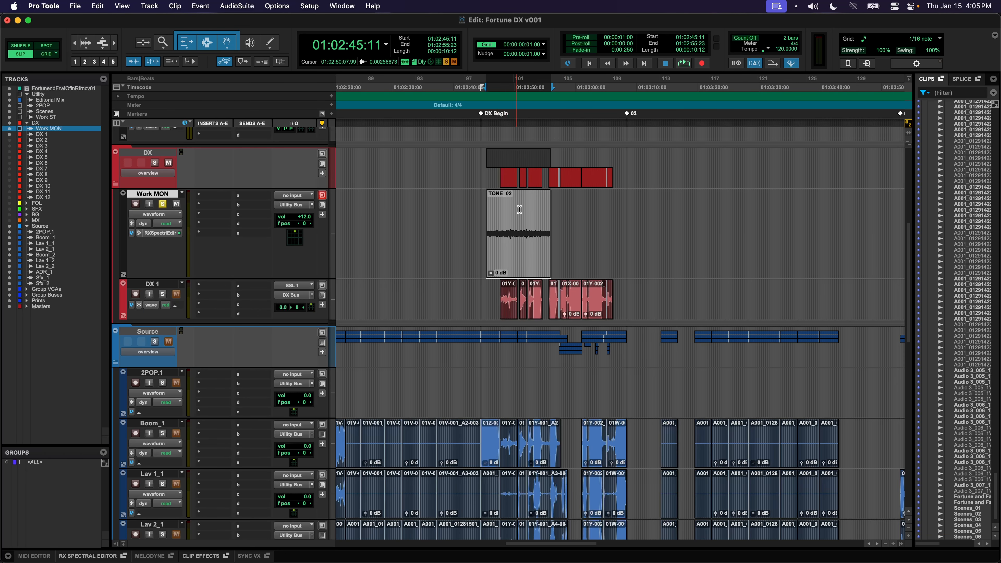
pyautogui.press('Delete')
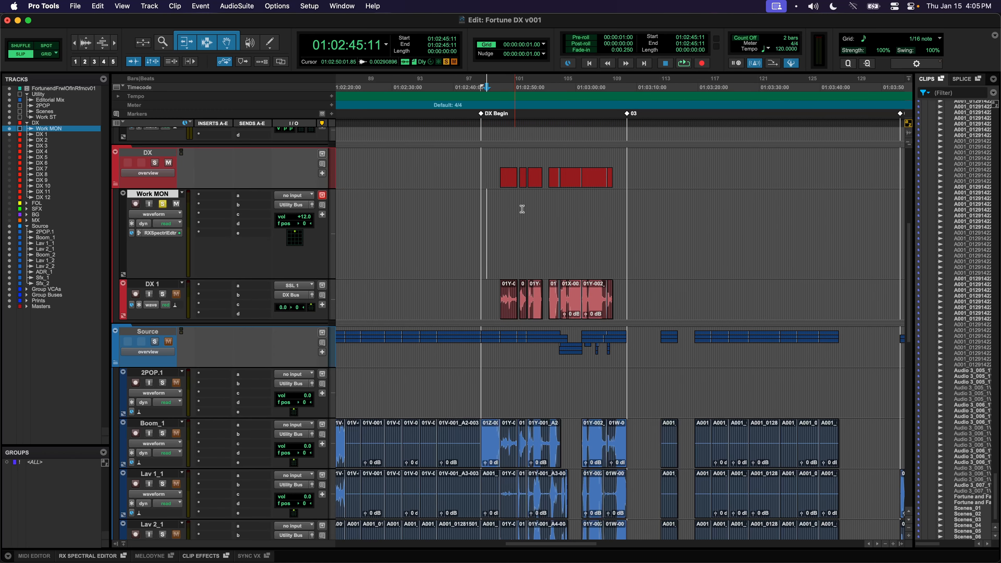
# - Filter the Clips list for 'tone_' and place TONE_02 on the Work MON track
pyautogui.click(952, 96)
pyautogui.write('tone_')
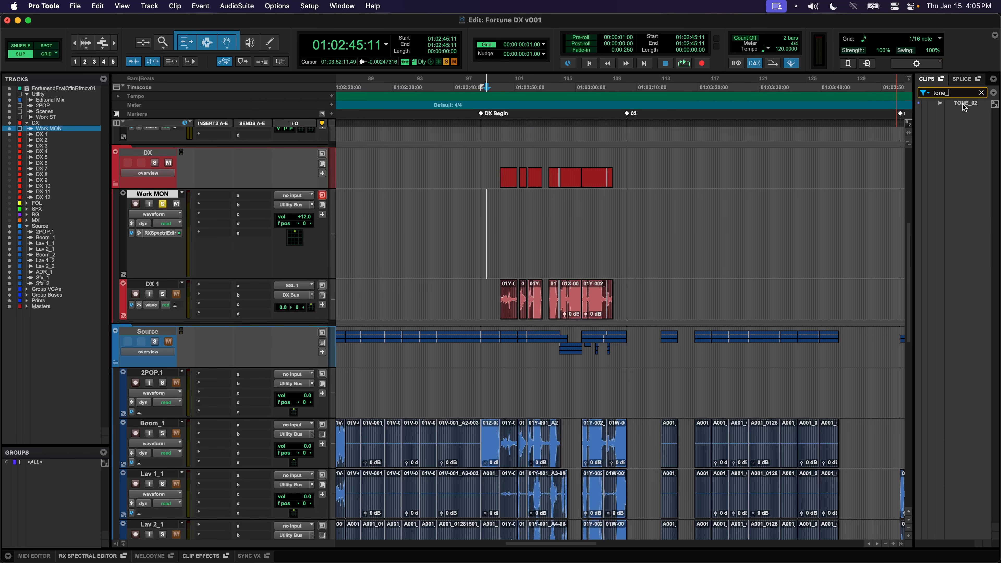
pyautogui.scroll(2, 738, 129)
pyautogui.moveTo(737, 126); pyautogui.dragTo(479, 310)
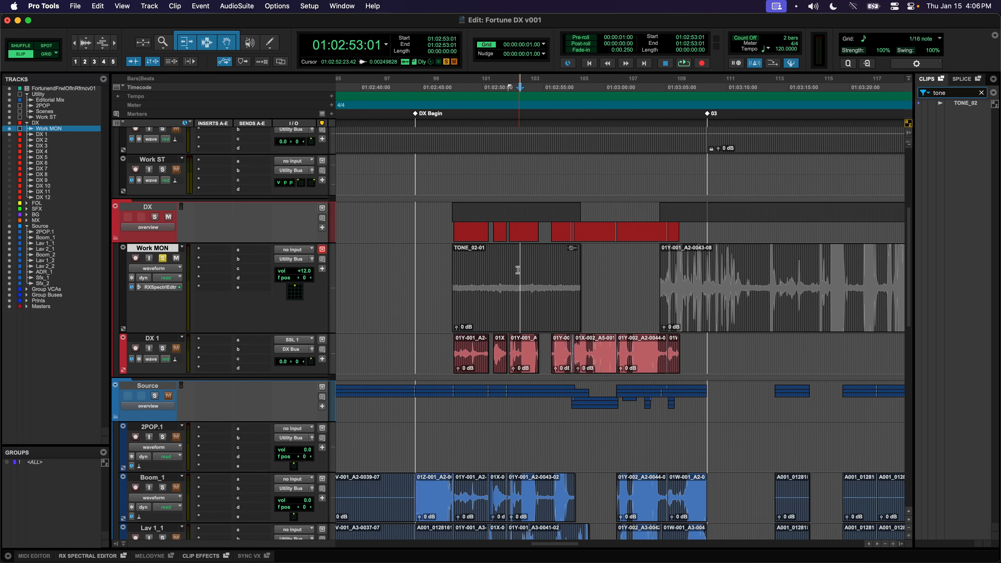
# - Trim 01Y-001 to a one-second room-tone piece and repeat it to fill the gap
pyautogui.hscroll(5, 518, 270)
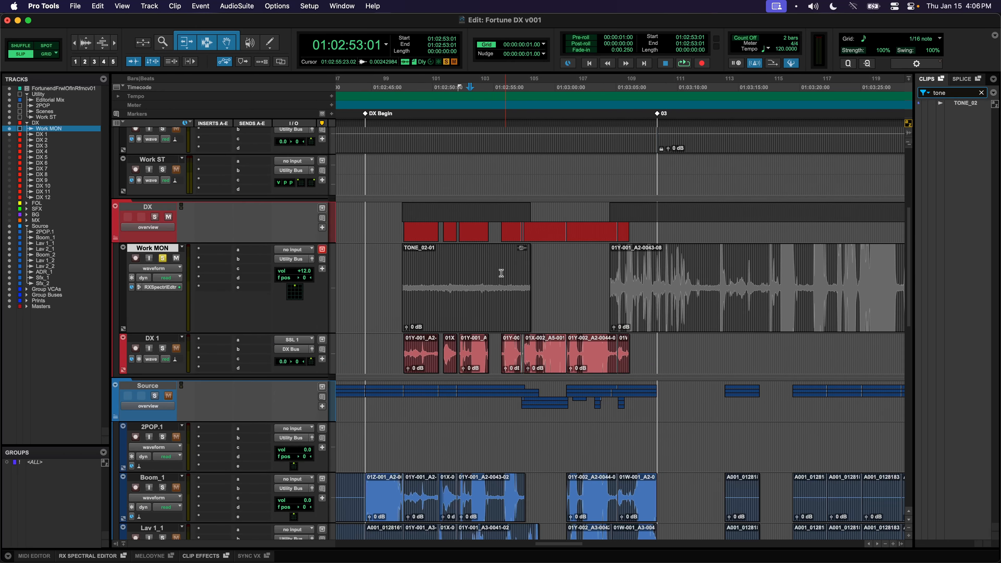
pyautogui.moveTo(627, 286); pyautogui.dragTo(639, 286)
pyautogui.click(638, 317)
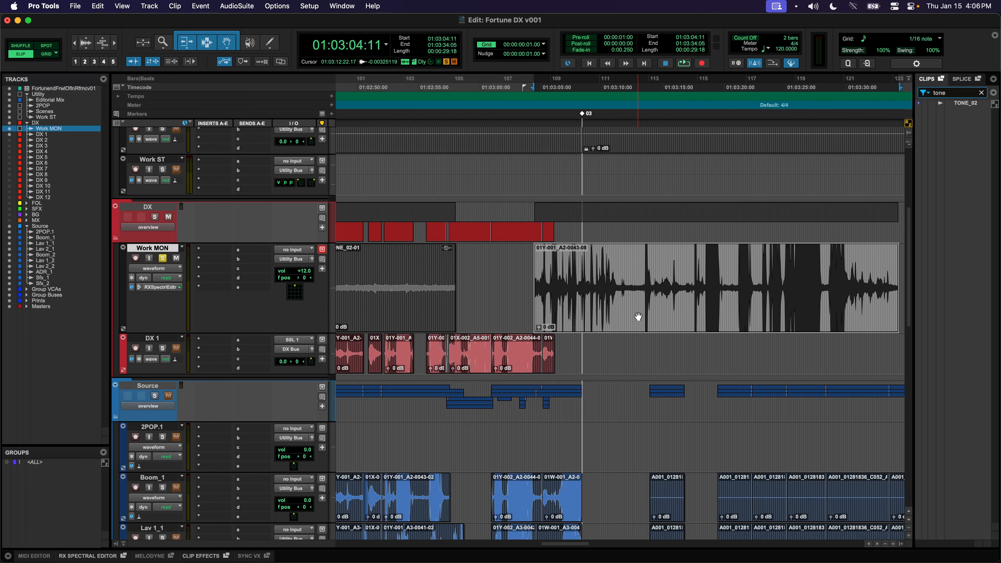
pyautogui.press('Delete')
pyautogui.moveTo(761, 286); pyautogui.dragTo(617, 286)
pyautogui.press('super+alt+v')
pyautogui.press('Return')
# - Play back the repeated room-tone fill to review it
pyautogui.hscroll(5, 627, 294)
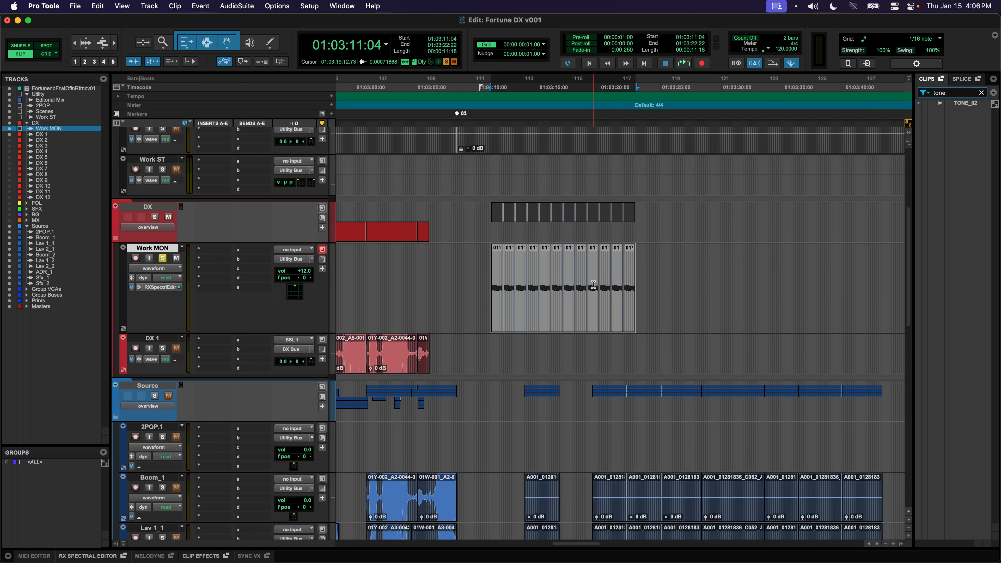
pyautogui.hscroll(-6, 594, 284)
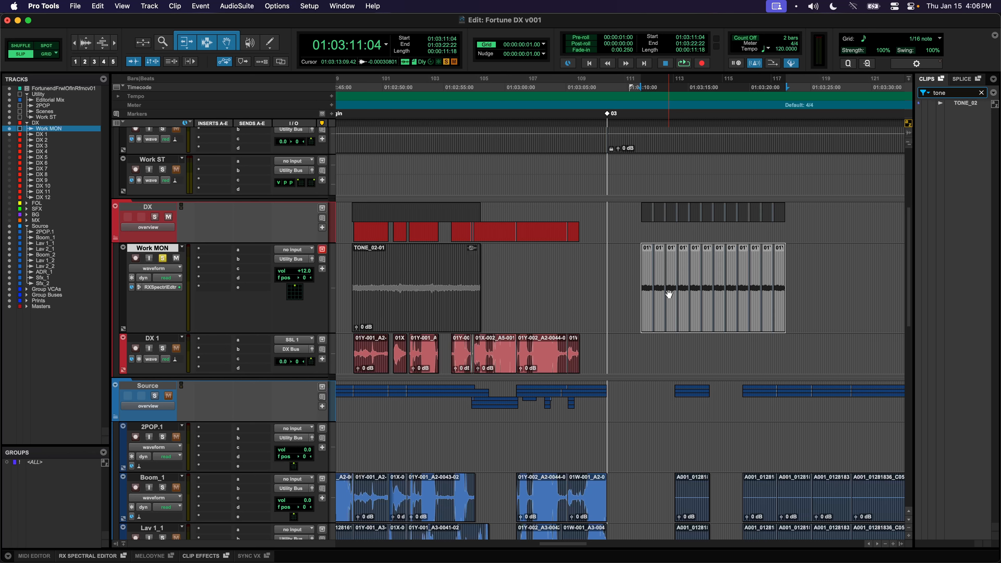
pyautogui.press('space')
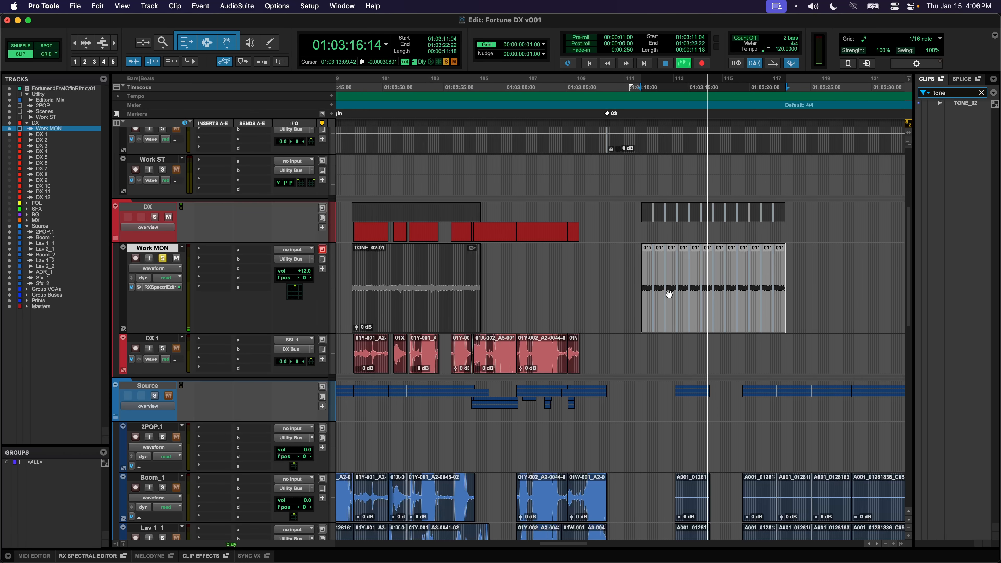
pyautogui.press('space')
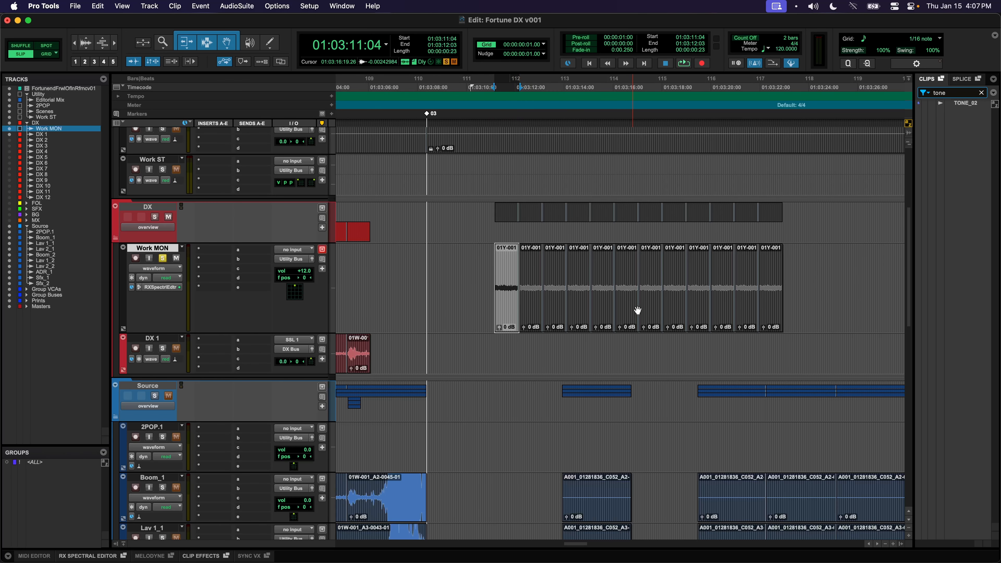
# - Consolidate the repeated room-tone pieces and open the result in RX Spectral Editor
pyautogui.keyDown('shift'); pyautogui.click(766, 316); pyautogui.keyUp('shift')
pyautogui.hotkey('alt', 'shift', '3')
pyautogui.rightClick(568, 302)
pyautogui.moveTo(613, 373)
pyautogui.click(670, 375)
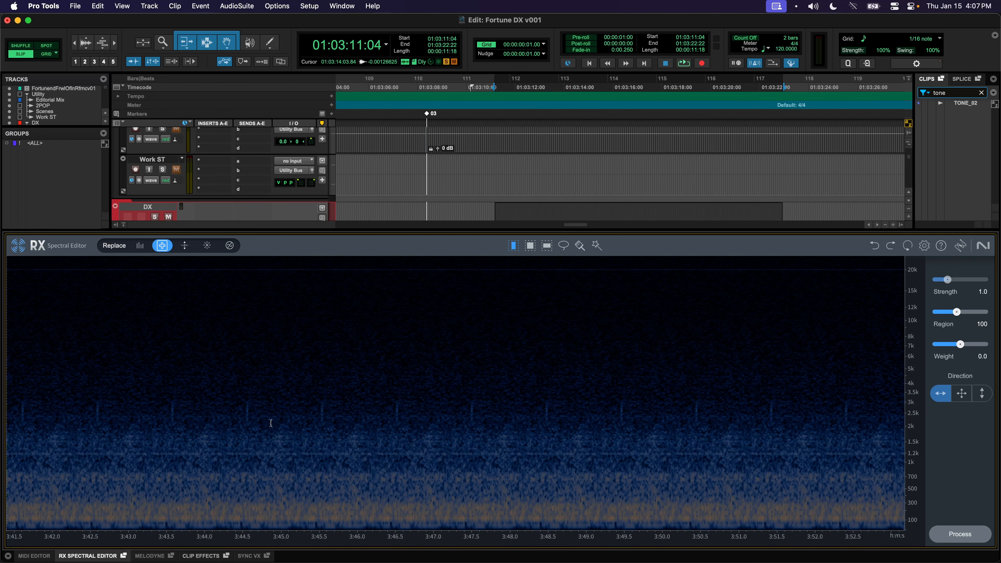
# - Inspect the spectrum around 3:43.5, then reopen the shortened clip in RX Spectral Editor
pyautogui.moveTo(181, 404); pyautogui.dragTo(166, 411)
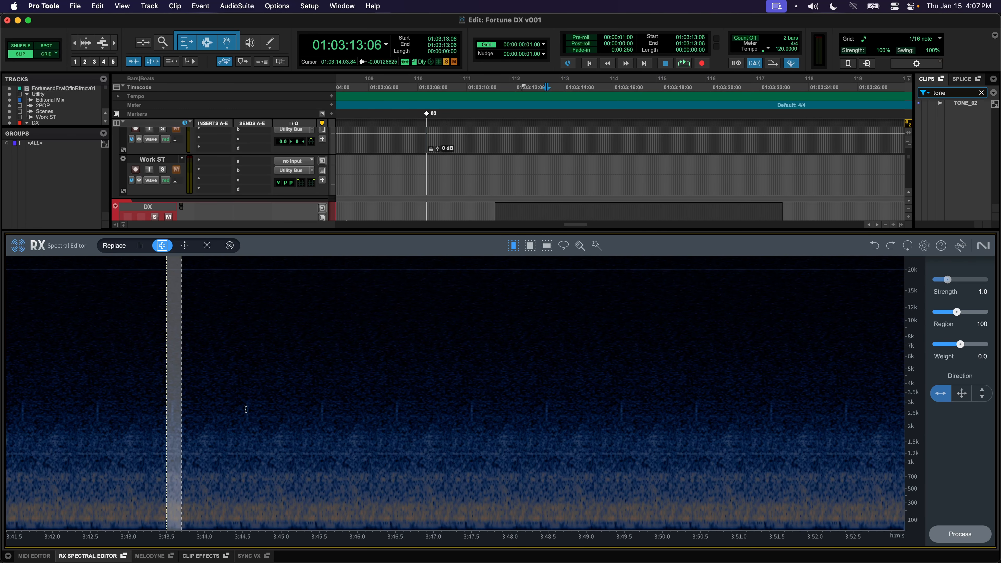
pyautogui.click(245, 409)
pyautogui.click(318, 413)
pyautogui.click(523, 265)
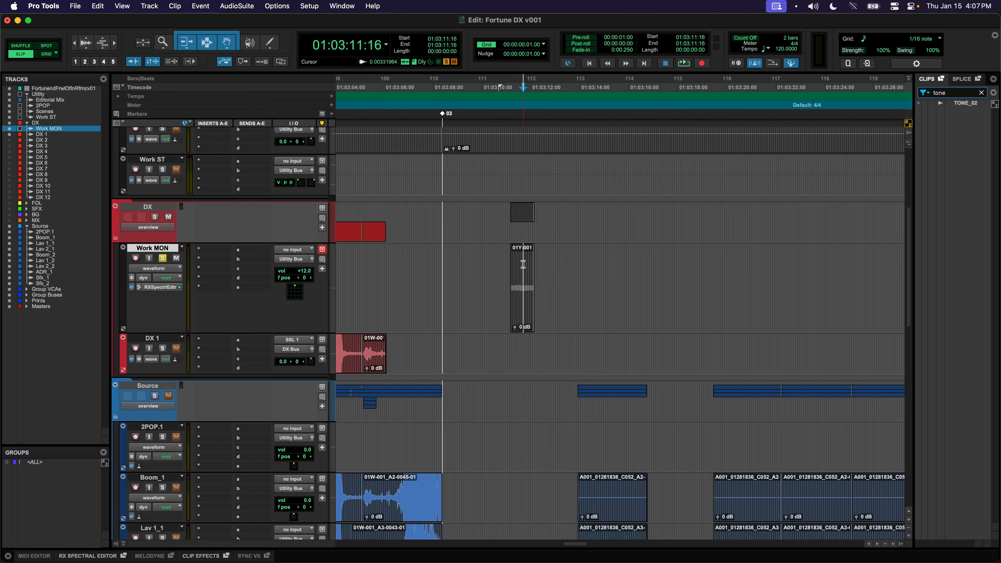
pyautogui.click(523, 311)
pyautogui.rightClick(524, 312)
pyautogui.moveTo(565, 372)
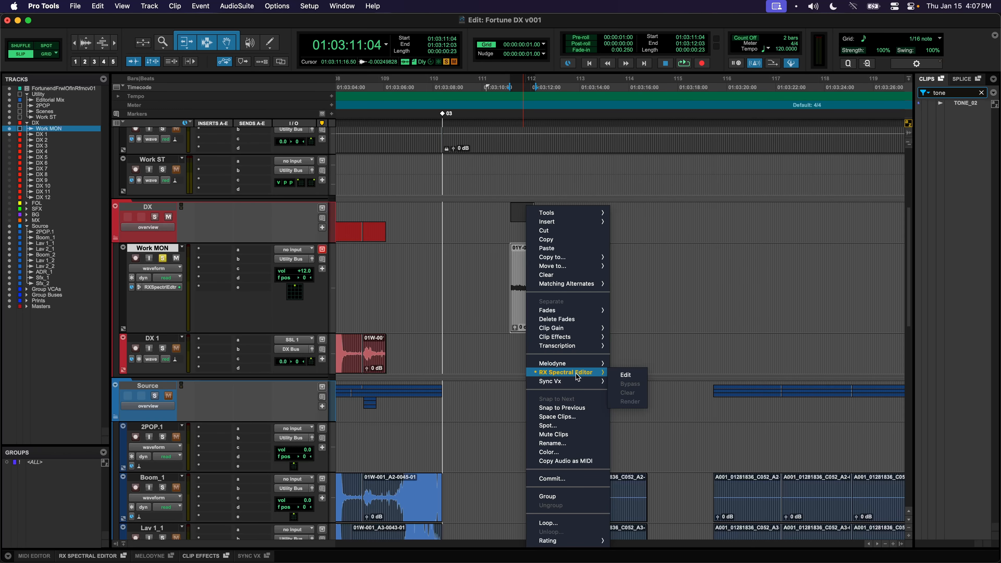
pyautogui.click(621, 374)
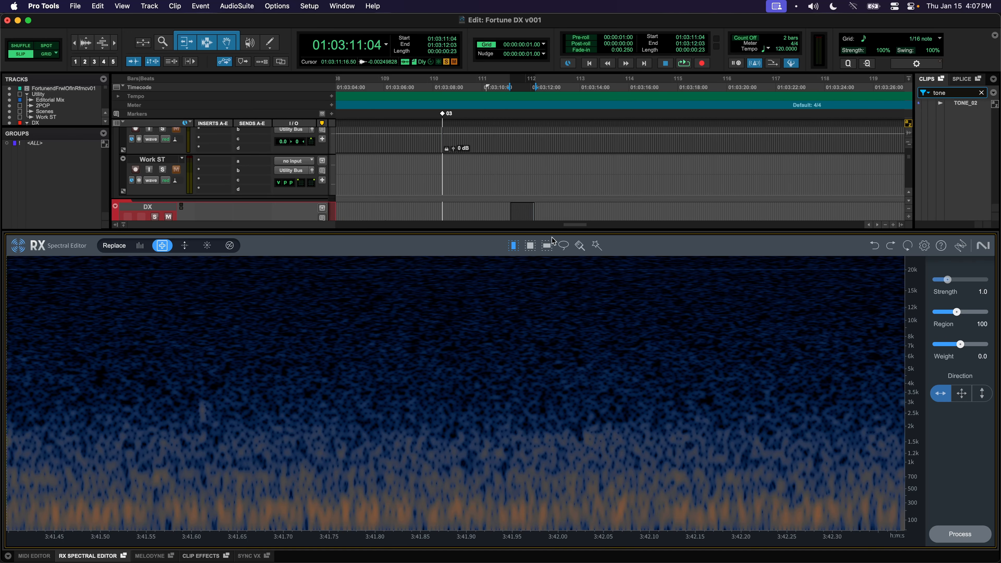
# - Rectangle-select the noise blip near 3:41.6 and process it to repair it
pyautogui.click(530, 245)
pyautogui.moveTo(186, 385); pyautogui.dragTo(219, 454)
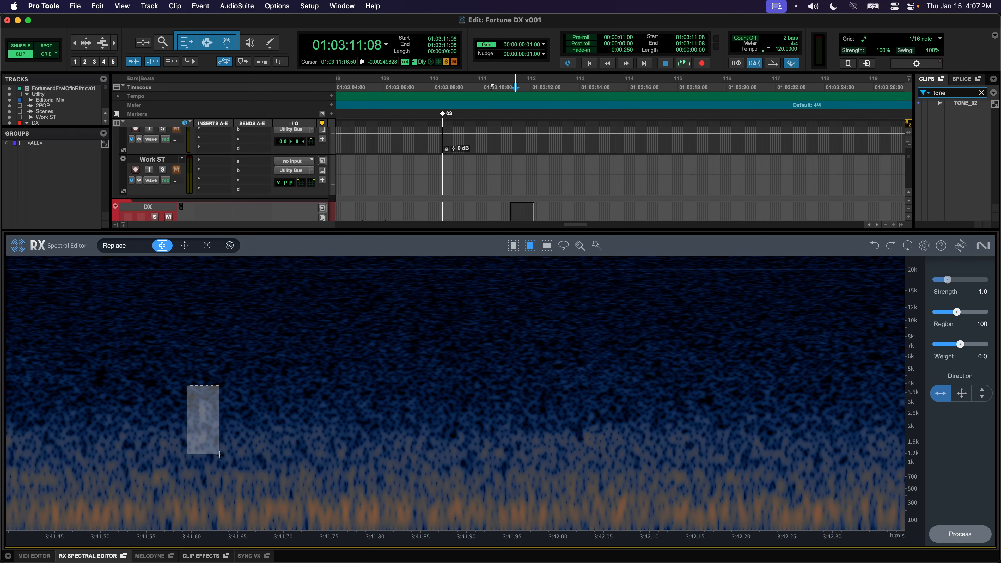
pyautogui.click(960, 533)
pyautogui.click(413, 396)
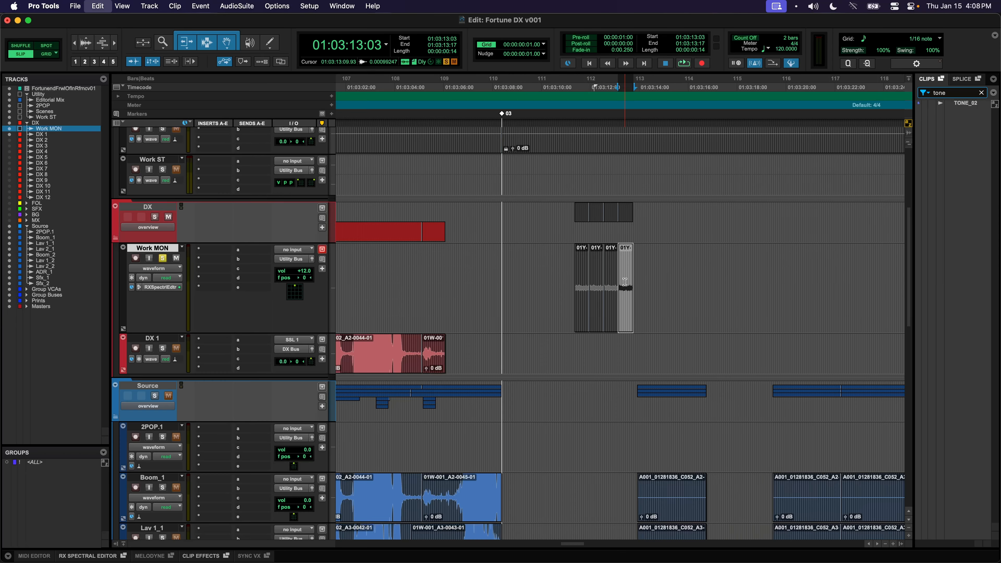
# - Rebuild the twelve-piece fill from the repaired piece, play it, and hide the spectral pane
pyautogui.press('super+d')
pyautogui.press('super+d')
pyautogui.press('super+d')
pyautogui.press('super+d')
pyautogui.press('super+d')
pyautogui.press('super+d')
pyautogui.press('super+d')
pyautogui.press('super+d')
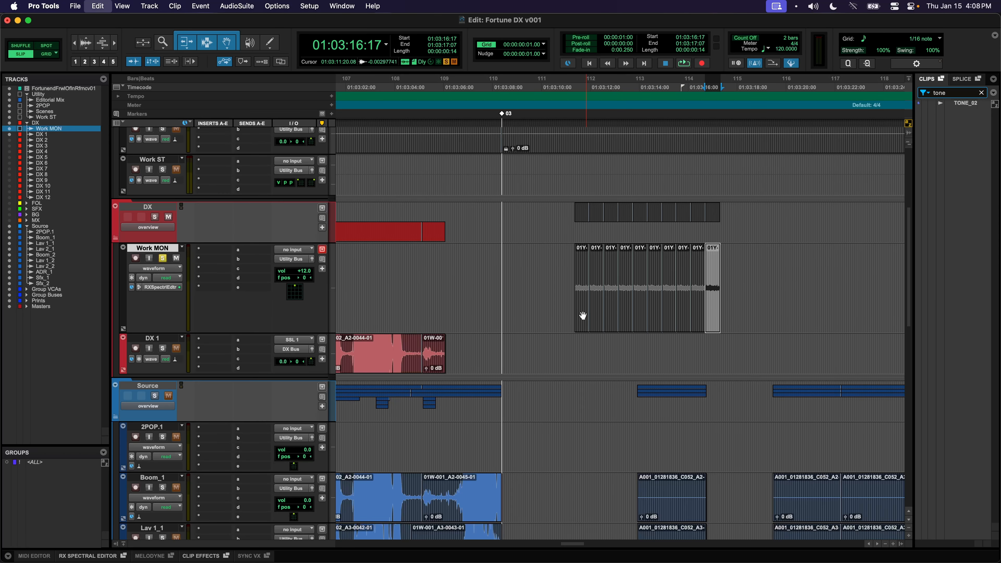
pyautogui.keyDown('shift'); pyautogui.click(579, 317); pyautogui.keyUp('shift')
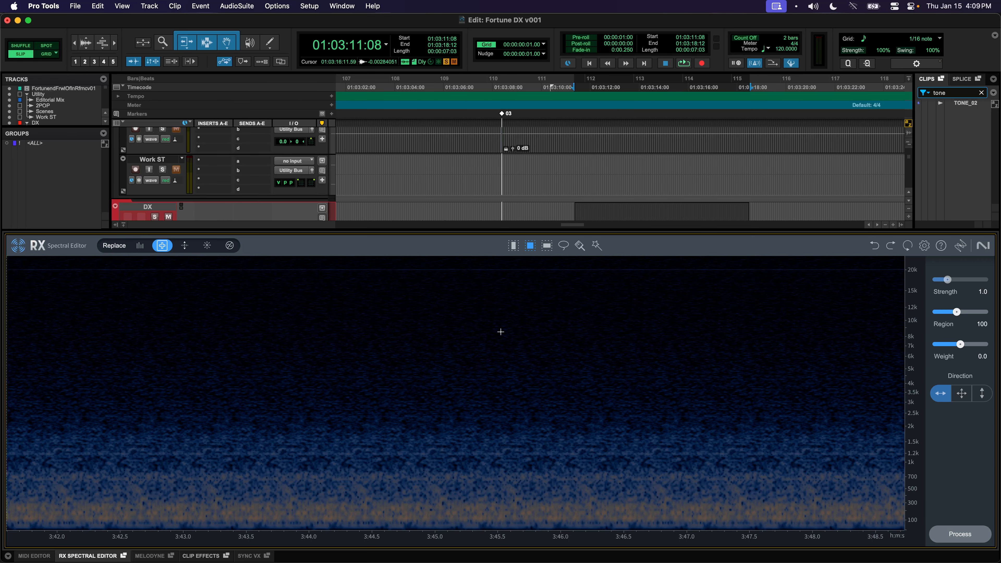
pyautogui.press('space')
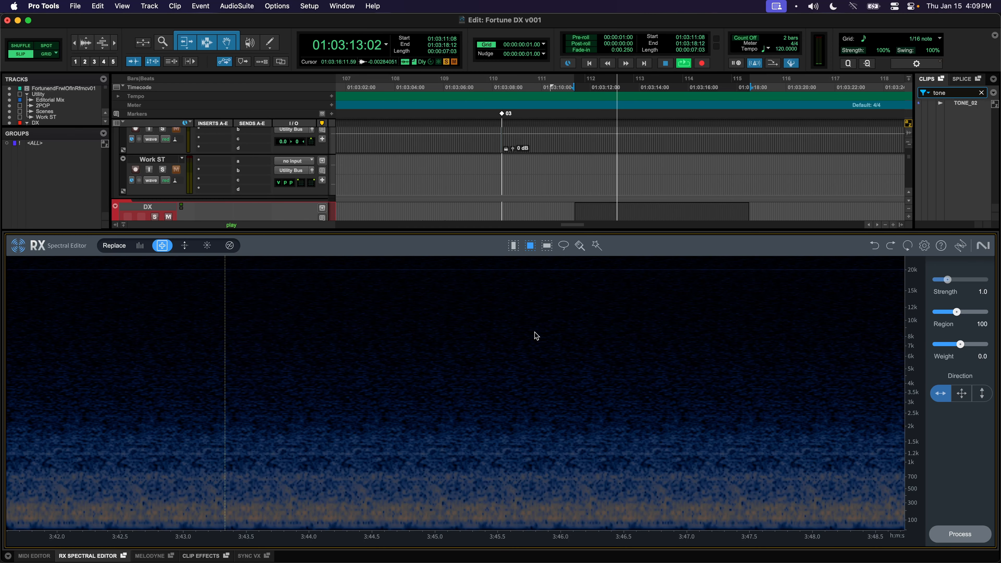
pyautogui.press('space')
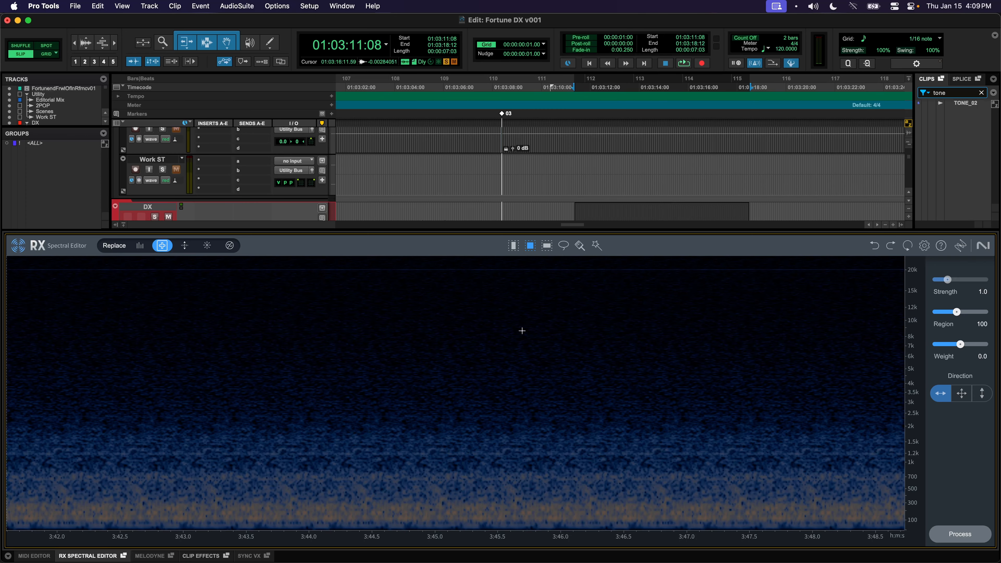
pyautogui.click(109, 556)
# - Open TONE_02-01 in RX Spectral Editor, audition it, and move the play start later
pyautogui.hscroll(-5, 516, 252)
pyautogui.click(495, 299)
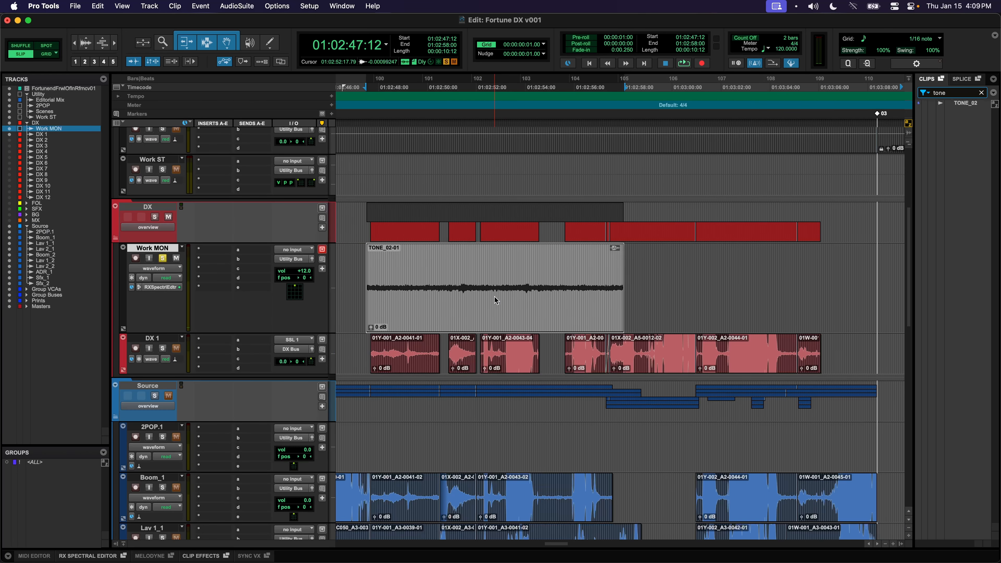
pyautogui.rightClick(495, 299)
pyautogui.moveTo(544, 372)
pyautogui.click(597, 375)
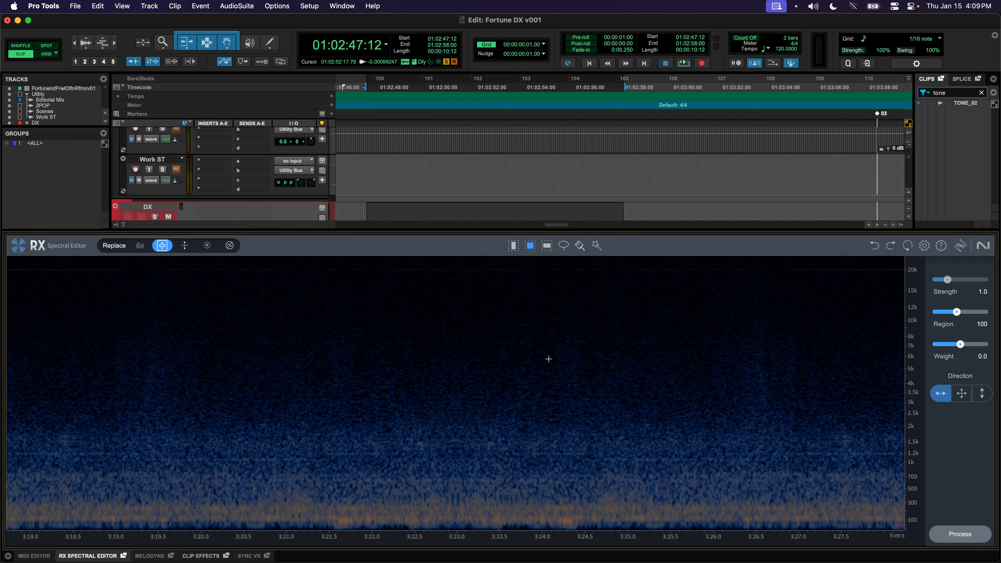
pyautogui.press('space')
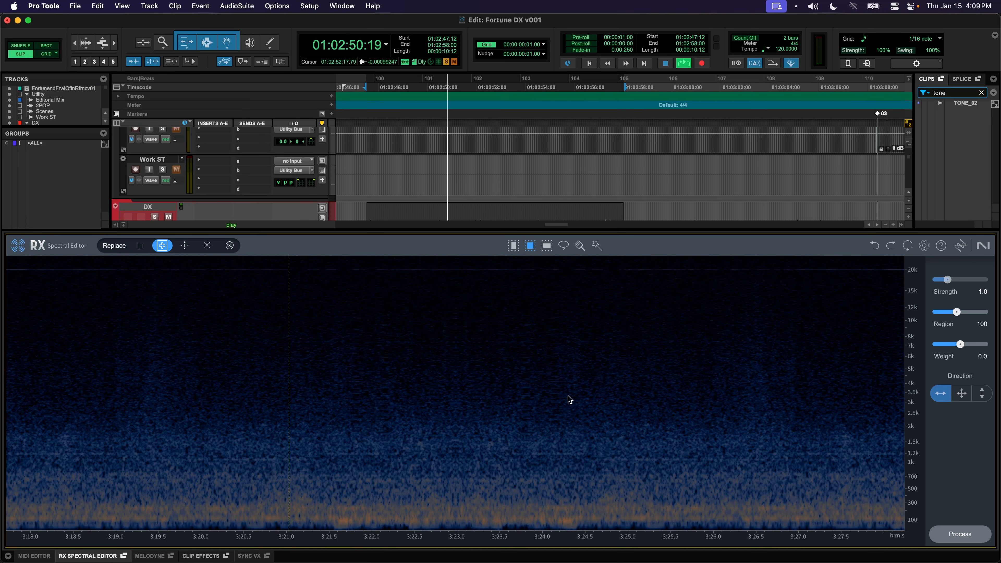
pyautogui.press('space')
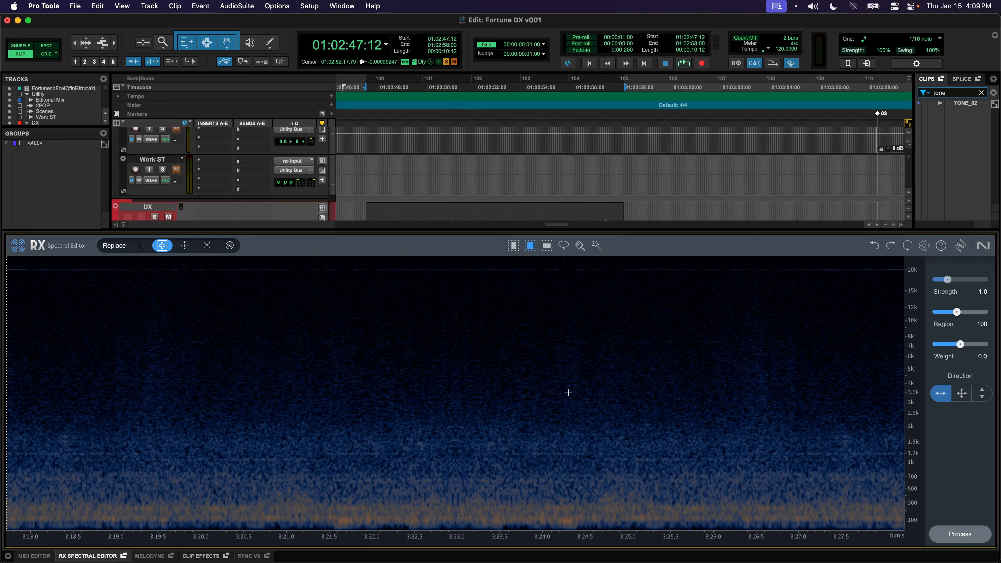
pyautogui.click(324, 385)
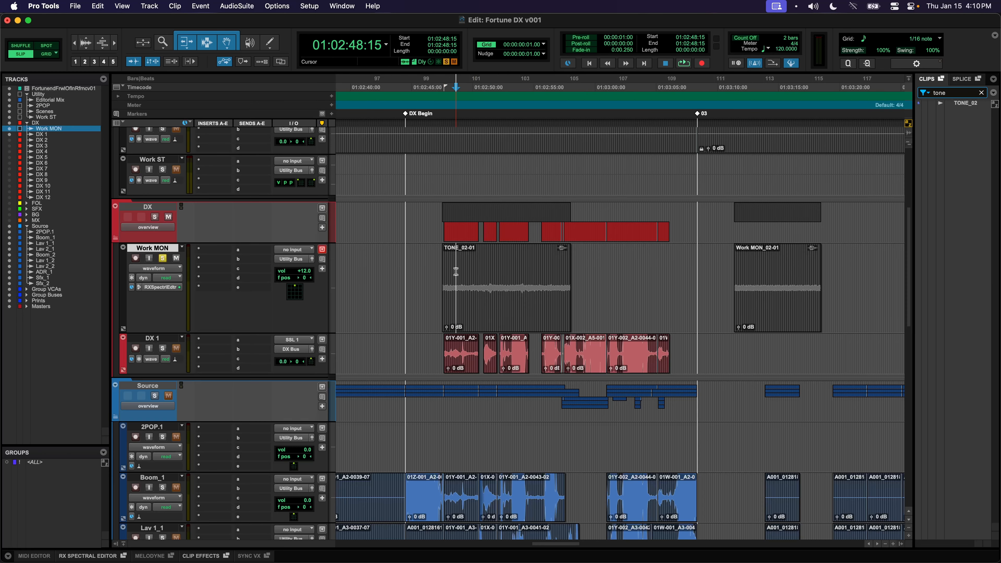
# - Mark ranges across TONE_02-01 and the Work MON_02-01 tone fill on Work MON
pyautogui.moveTo(433, 272)
pyautogui.mouseDown()
pyautogui.moveTo(585, 277)
pyautogui.moveTo(435, 271)
pyautogui.mouseUp()
pyautogui.click(435, 271)
pyautogui.hscroll(2, 435, 271)
pyautogui.hscroll(1, 435, 271)
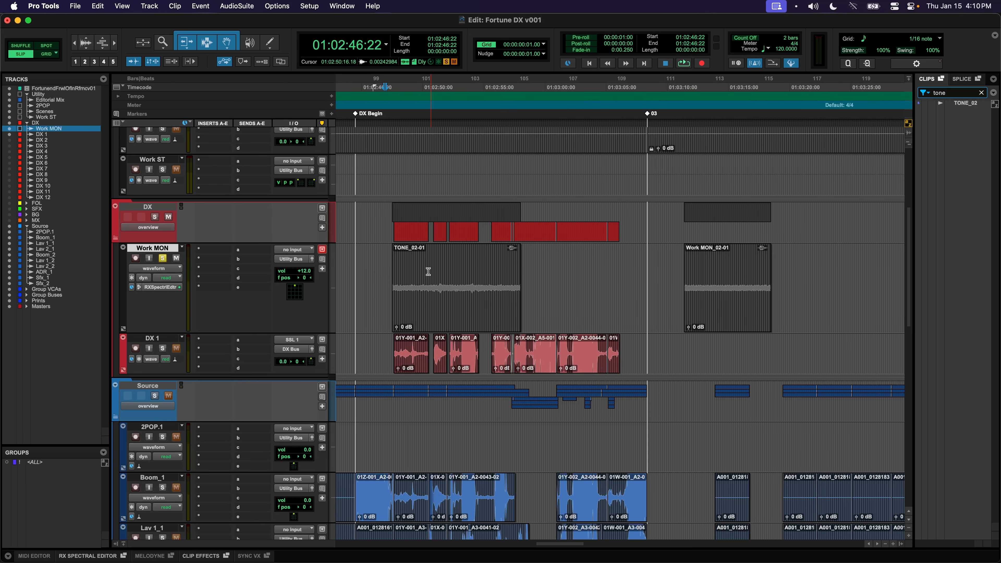
pyautogui.moveTo(380, 262); pyautogui.dragTo(536, 272)
pyautogui.click(536, 272)
pyautogui.moveTo(678, 273); pyautogui.dragTo(782, 274)
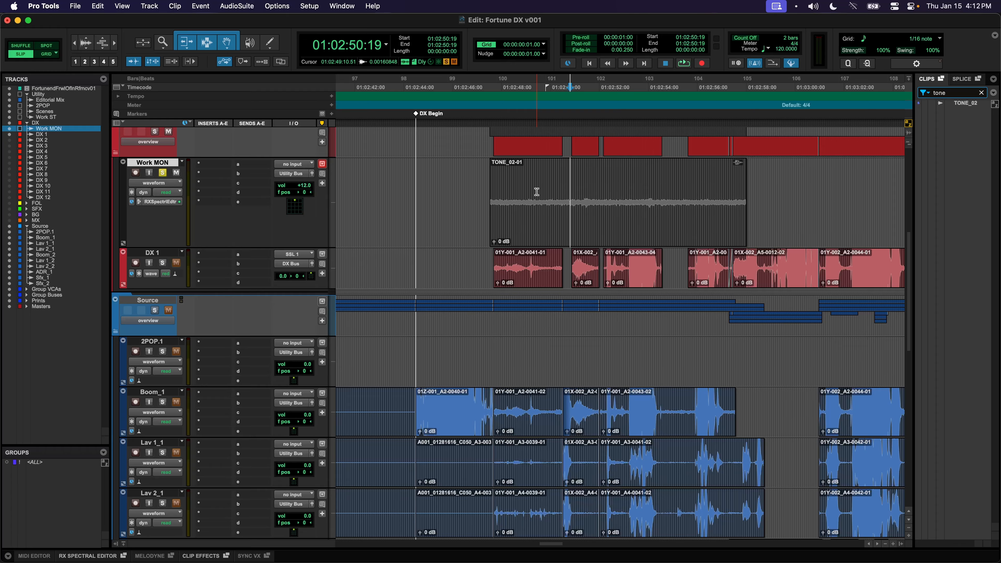
# - Compare room tone at 01:02:48:02–01:02:57:03 against the first DX 1 dialogue clips
pyautogui.moveTo(503, 190); pyautogui.dragTo(537, 188)
pyautogui.click(540, 188)
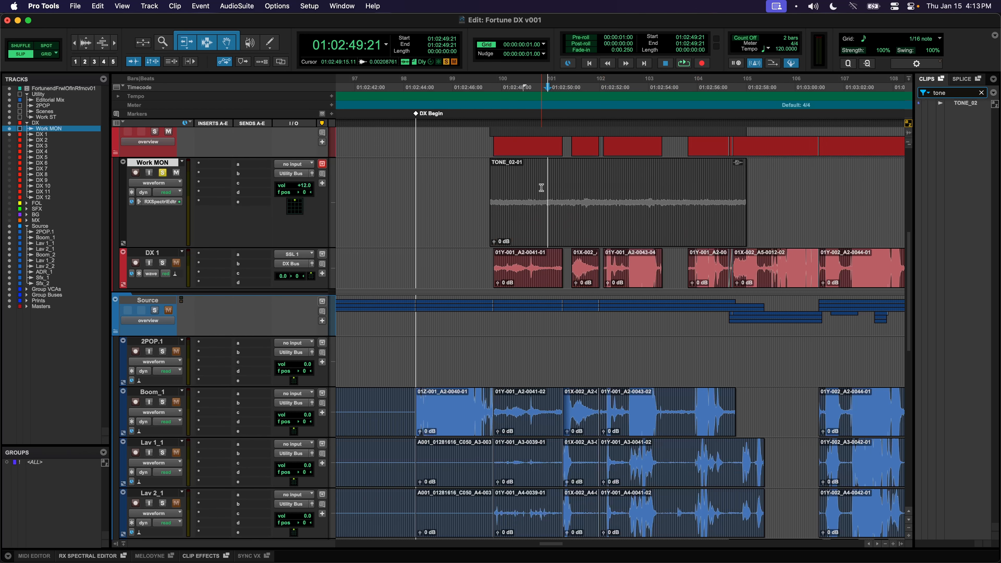
pyautogui.moveTo(542, 186); pyautogui.dragTo(588, 188)
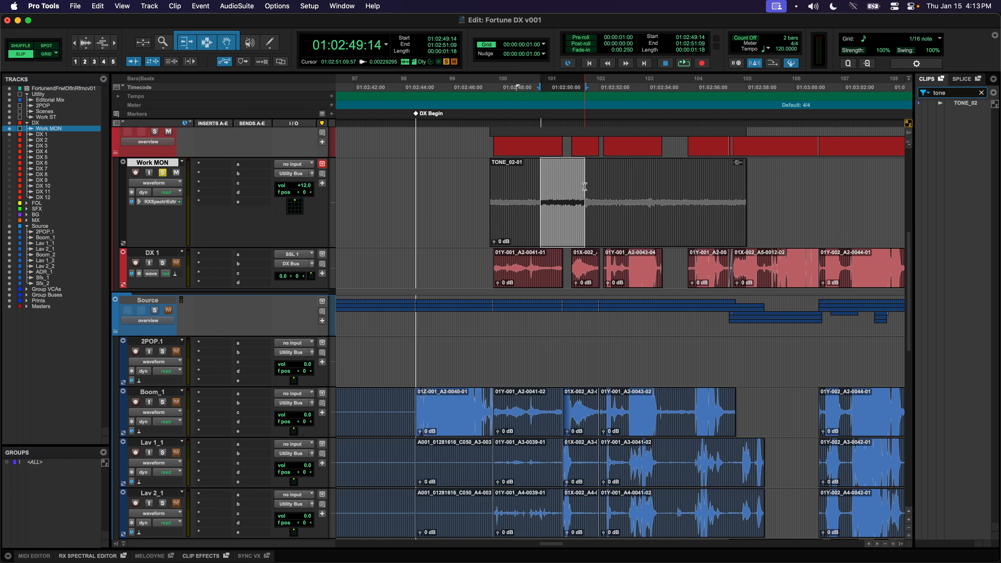
pyautogui.click(539, 275)
pyautogui.click(579, 273)
pyautogui.click(622, 272)
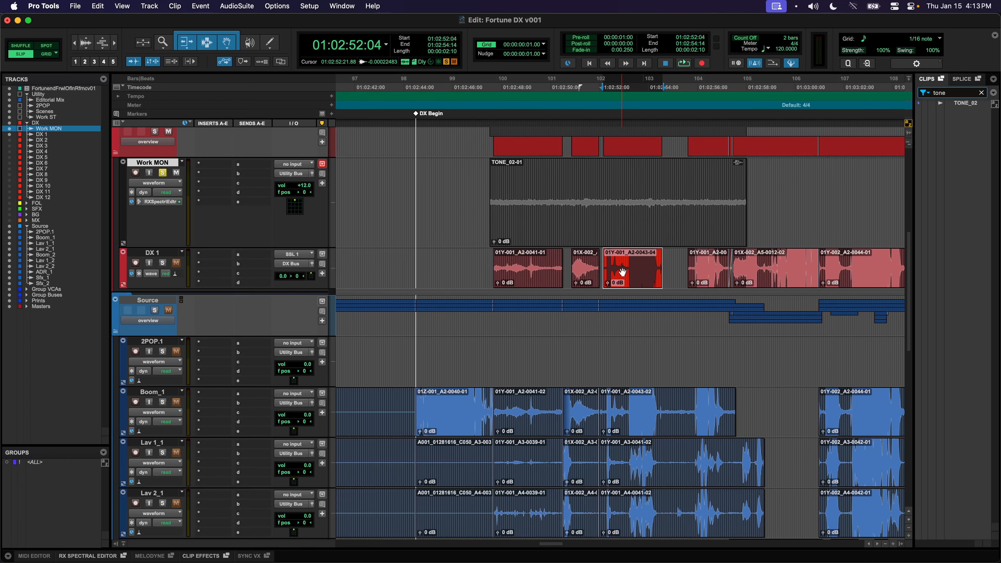
pyautogui.click(563, 193)
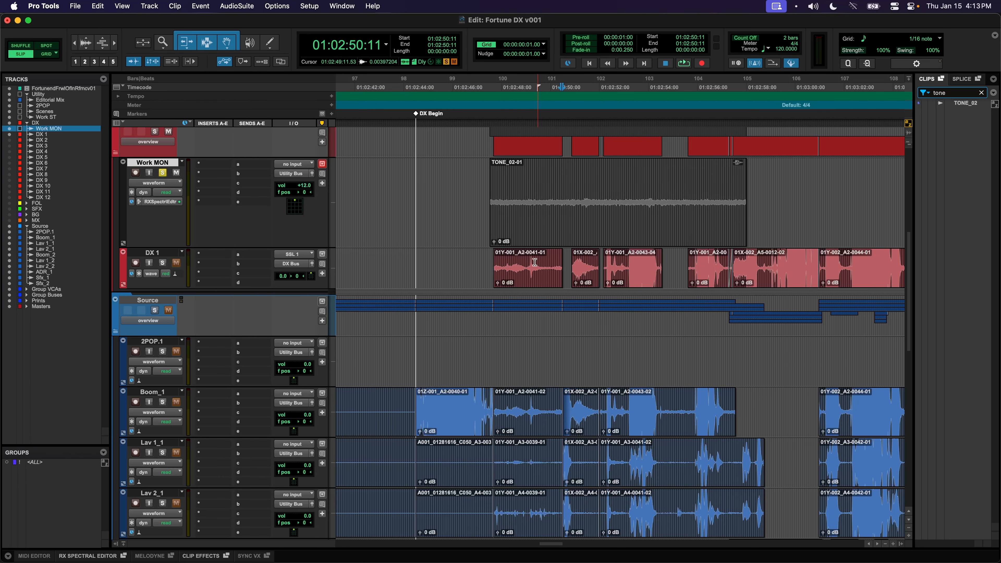
pyautogui.moveTo(466, 264); pyautogui.dragTo(840, 276)
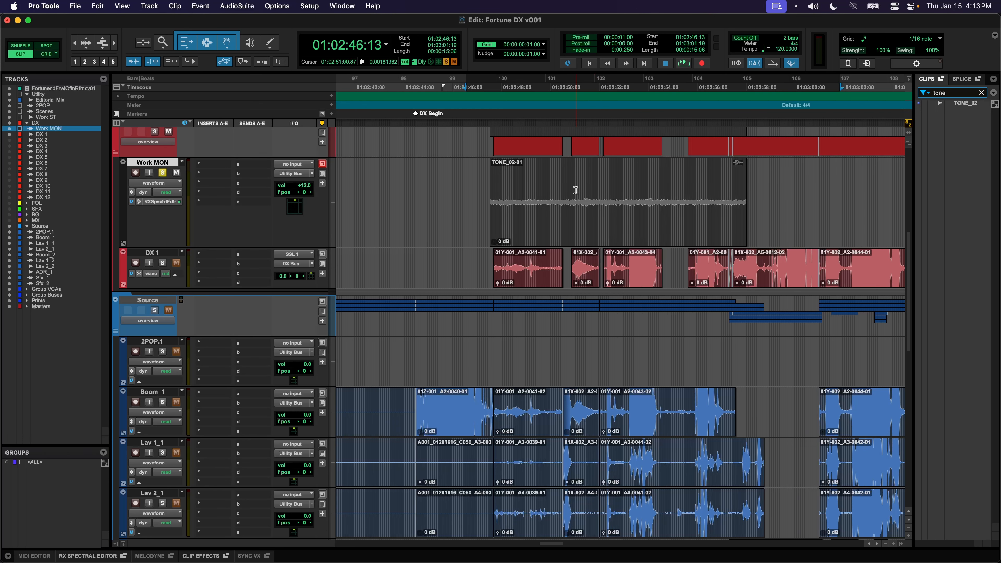
pyautogui.click(531, 196)
# - Select the whole TONE_02-01 clip and slide it slightly later to about 01:02:48
pyautogui.hscroll(5, 518, 203)
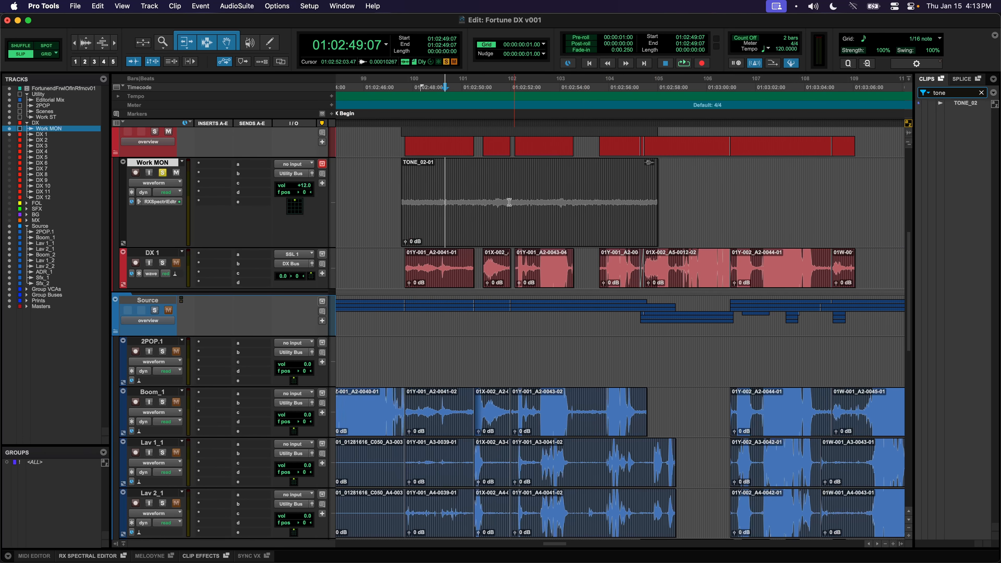
pyautogui.moveTo(418, 197); pyautogui.dragTo(639, 201)
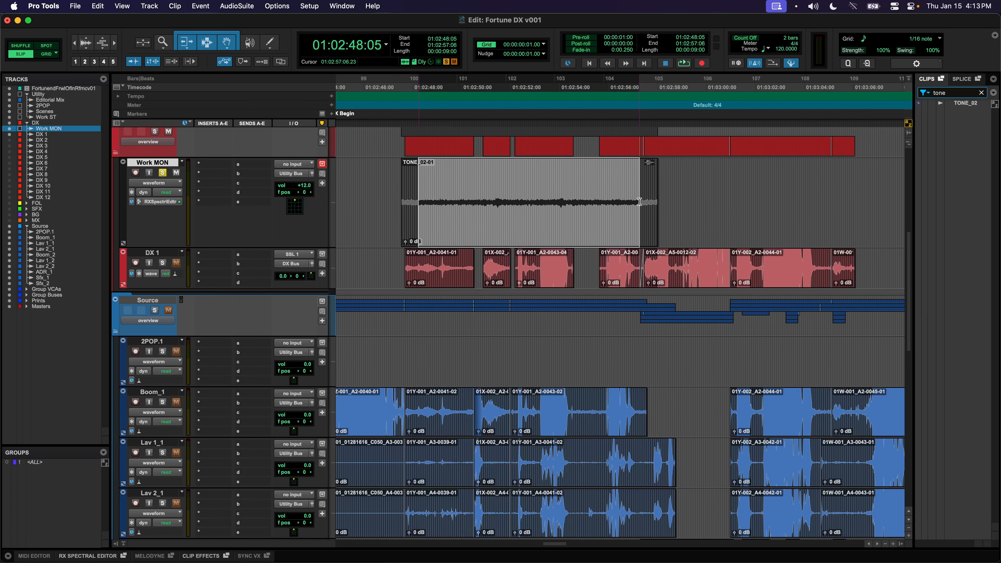
pyautogui.doubleClick(469, 217)
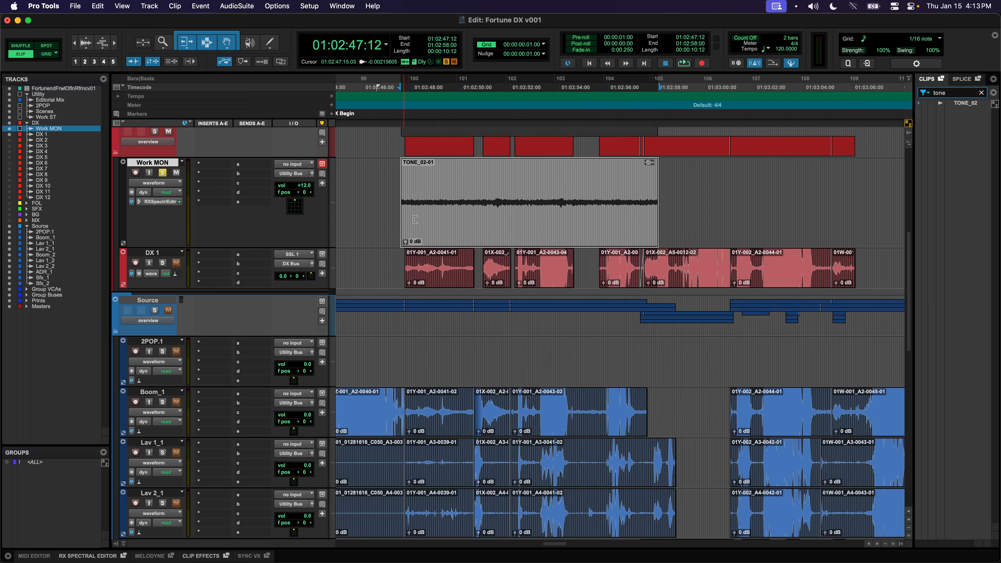
pyautogui.moveTo(508, 218); pyautogui.dragTo(523, 217)
pyautogui.click(508, 190)
pyautogui.moveTo(429, 195); pyautogui.dragTo(661, 181)
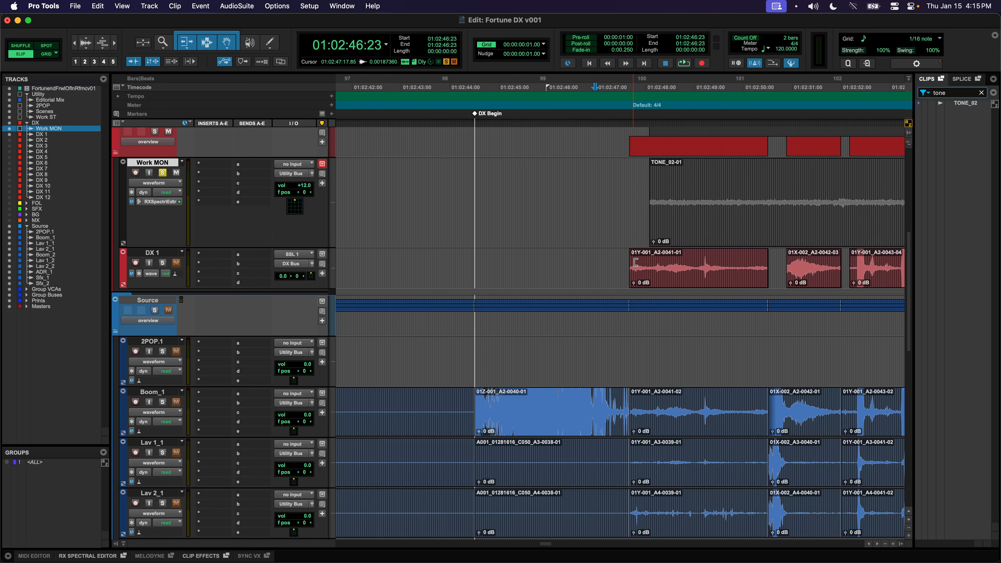
# - Fill DX 1 from DX Begin to the first dialogue clip with TONE_02-04, then open Batch Fades
pyautogui.click(475, 114)
pyautogui.keyDown('shift'); pyautogui.click(636, 263); pyautogui.keyUp('shift')
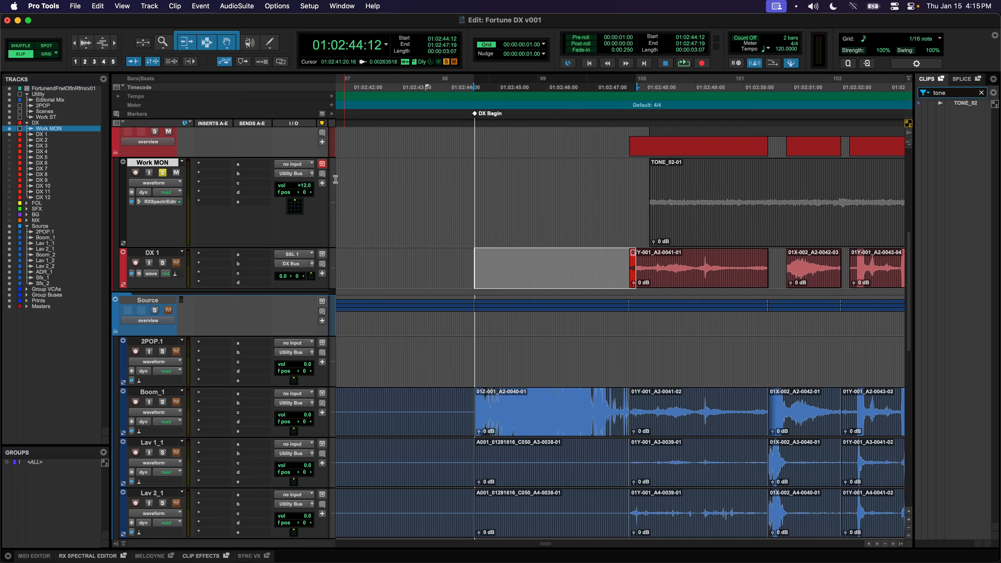
pyautogui.click(94, 5)
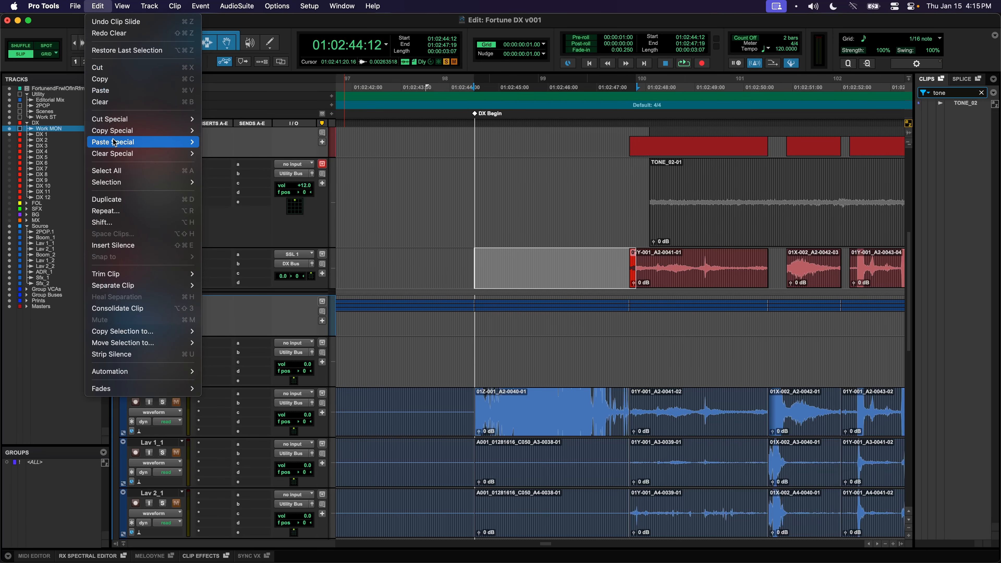
pyautogui.moveTo(114, 142)
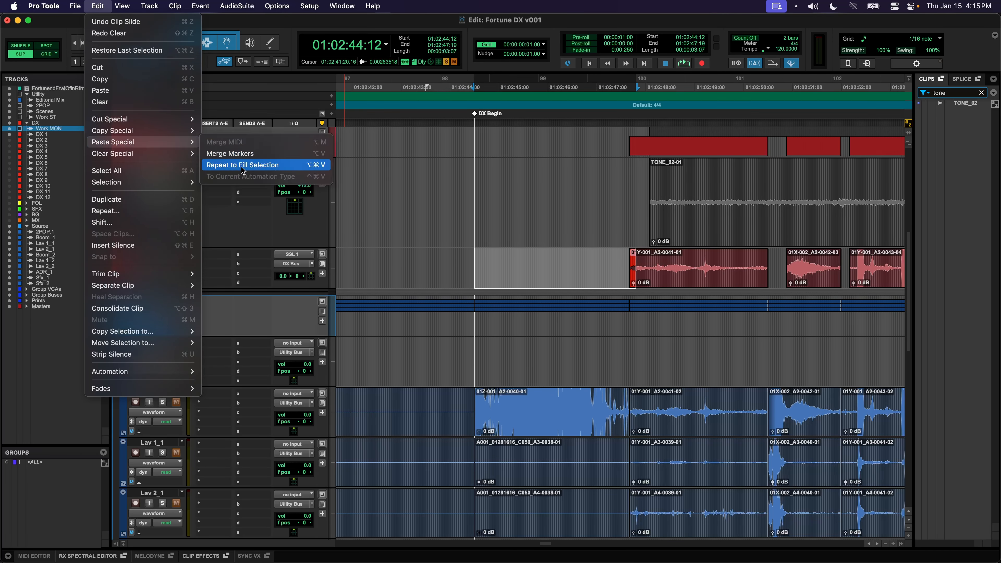
pyautogui.click(310, 169)
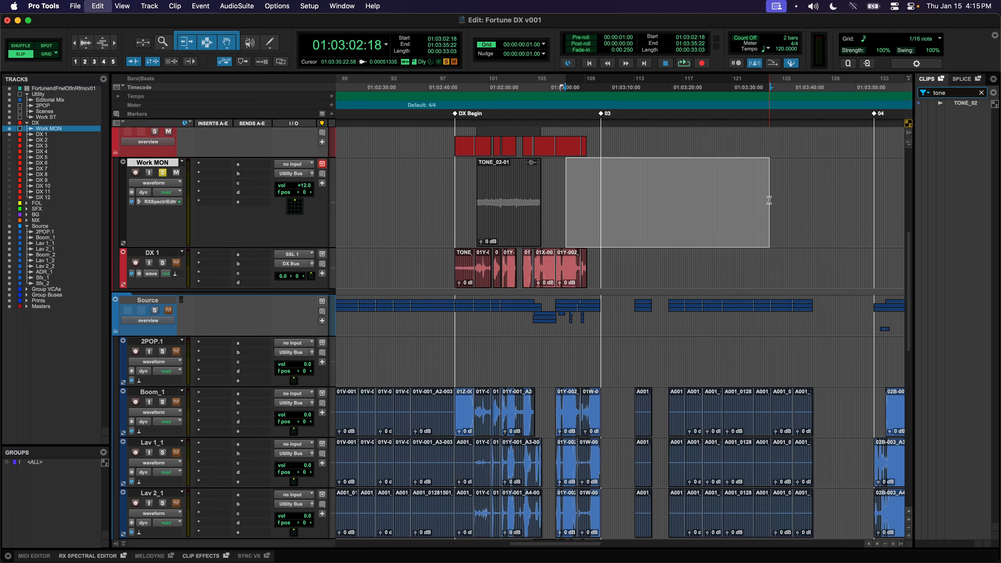
pyautogui.moveTo(563, 181); pyautogui.dragTo(764, 191)
pyautogui.hotkey('alt', 'r')
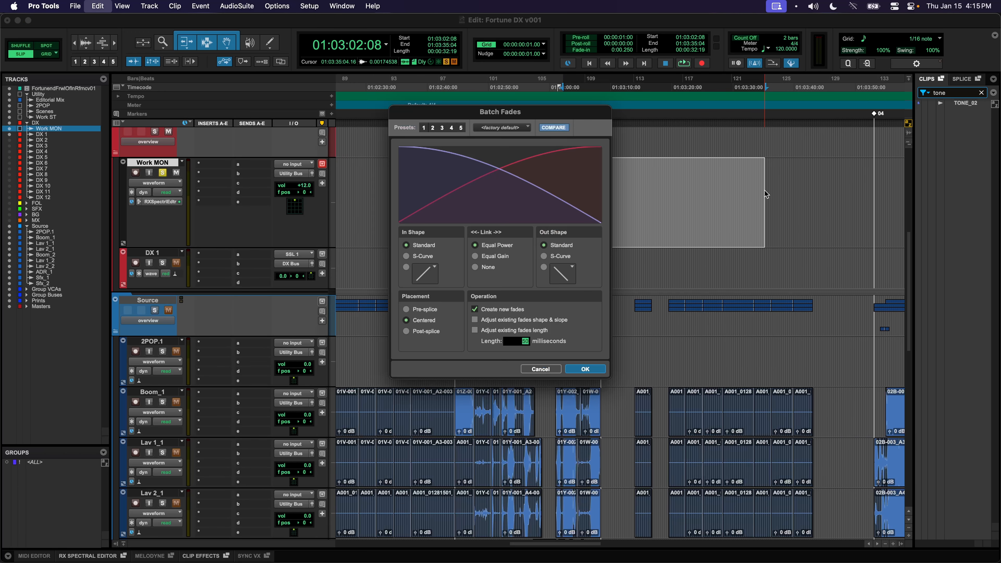
# - Apply the batch crossfade and widen it into the first DX 1 dialogue clip
pyautogui.click(591, 364)
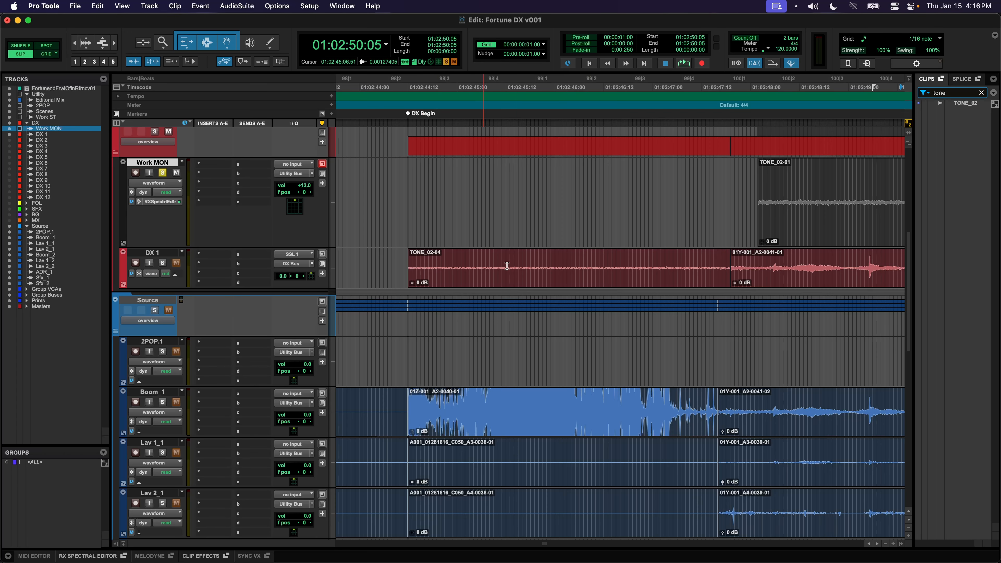
pyautogui.hscroll(4, 507, 267)
pyautogui.moveTo(576, 261); pyautogui.dragTo(592, 261)
pyautogui.press('f')
pyautogui.moveTo(566, 327); pyautogui.dragTo(521, 327)
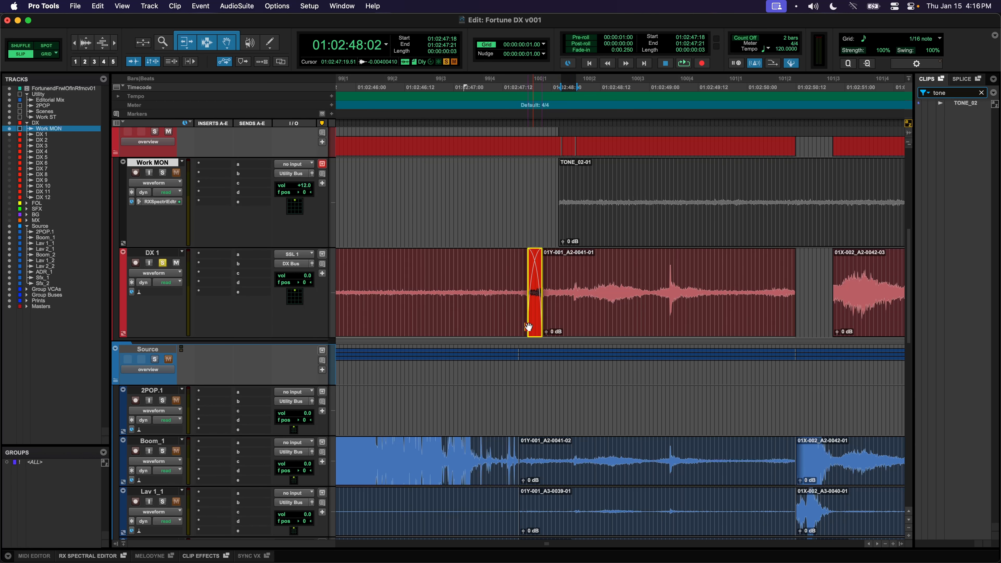
pyautogui.moveTo(527, 327); pyautogui.dragTo(570, 322)
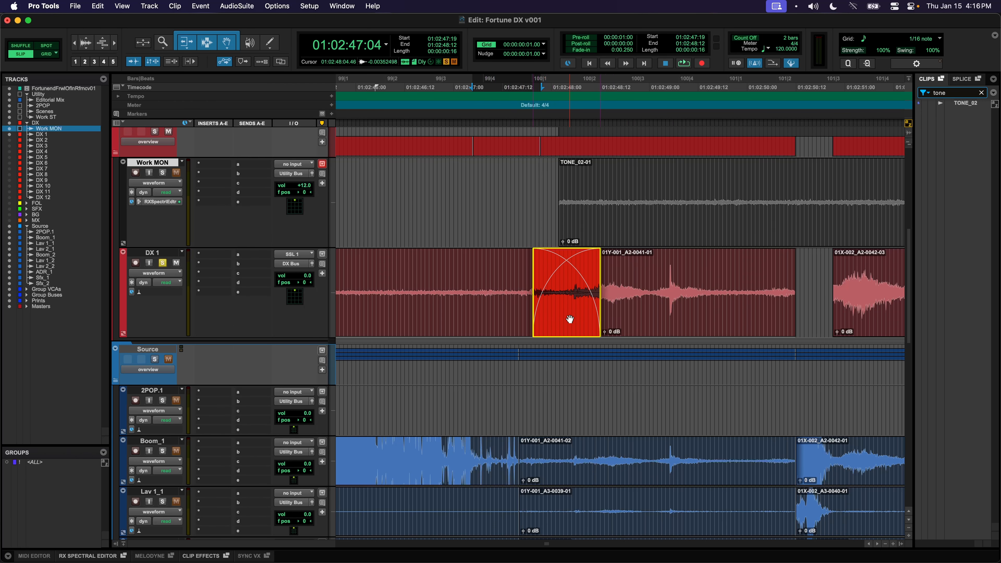
# - Audition the new crossfade from 01:02:47:00
pyautogui.click(456, 274)
pyautogui.press('space')
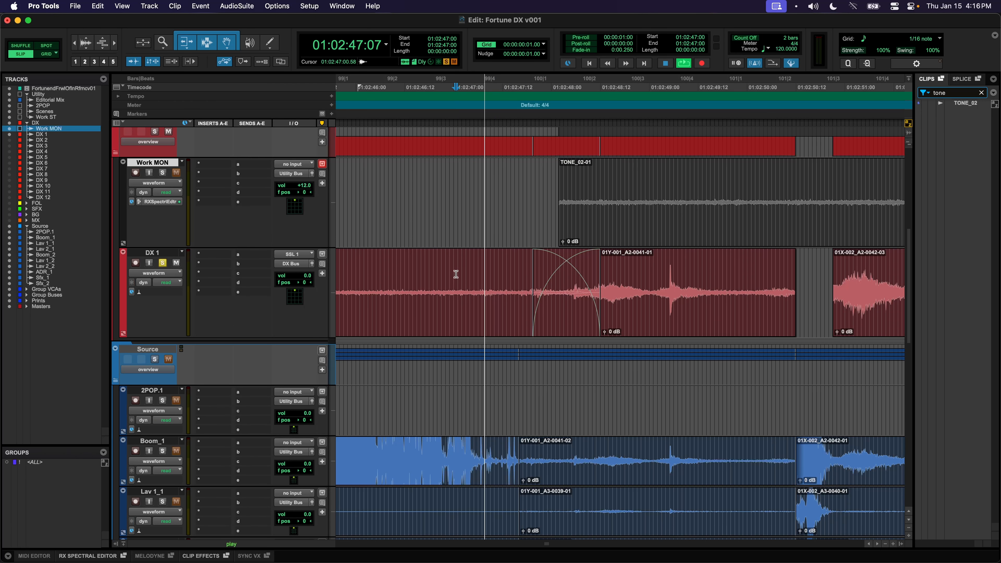
pyautogui.hscroll(2, 501, 276)
pyautogui.hscroll(3, 501, 276)
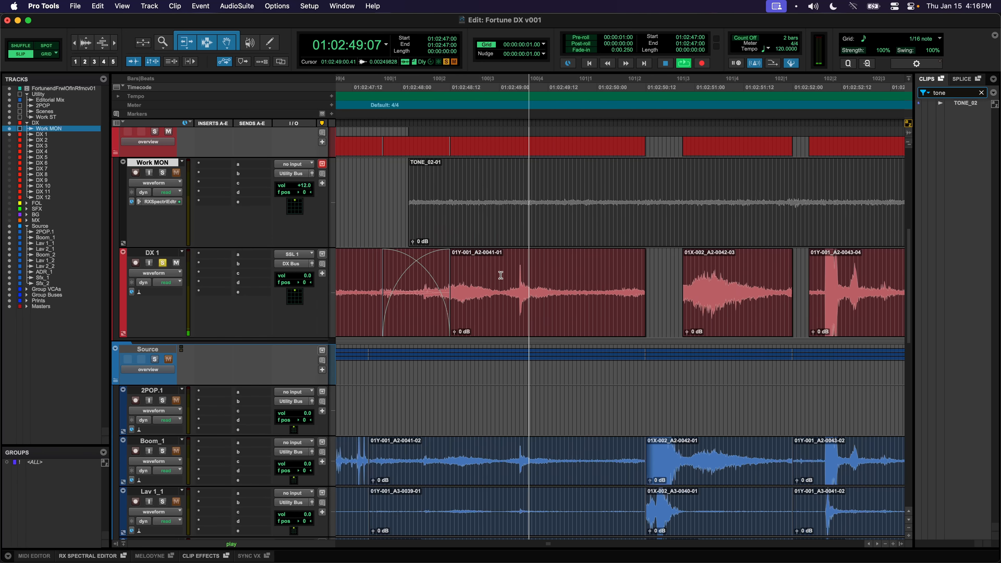
pyautogui.click(535, 284)
pyautogui.press('space')
# - Fill the gap between 01Y-001_A2-0041-01 and 01X-002_A2-0042-03 with TONE_02-08 and crossfade both edges
pyautogui.hscroll(2, 525, 285)
pyautogui.moveTo(626, 281); pyautogui.dragTo(567, 277)
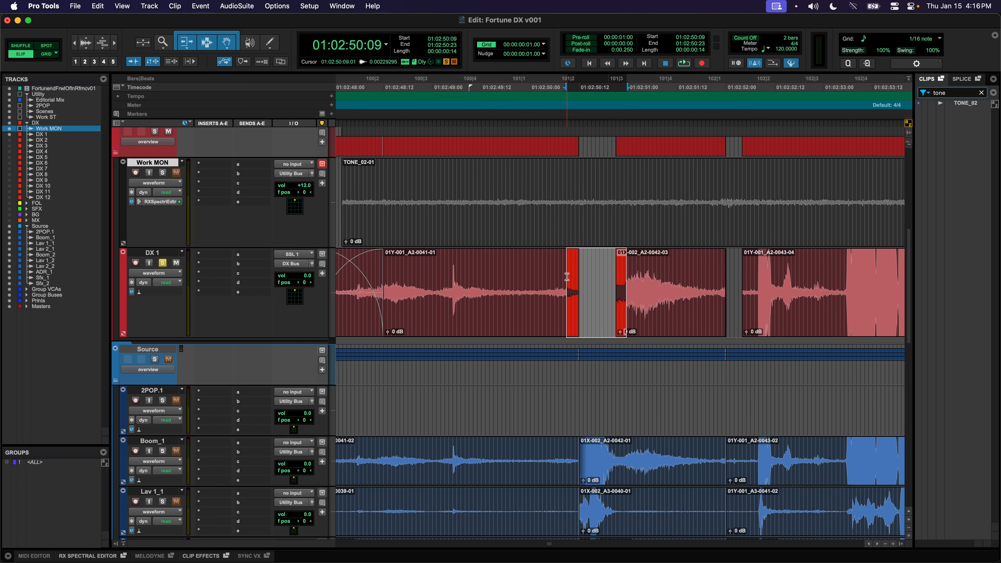
pyautogui.press('super+alt+v')
pyautogui.moveTo(567, 335); pyautogui.dragTo(619, 336)
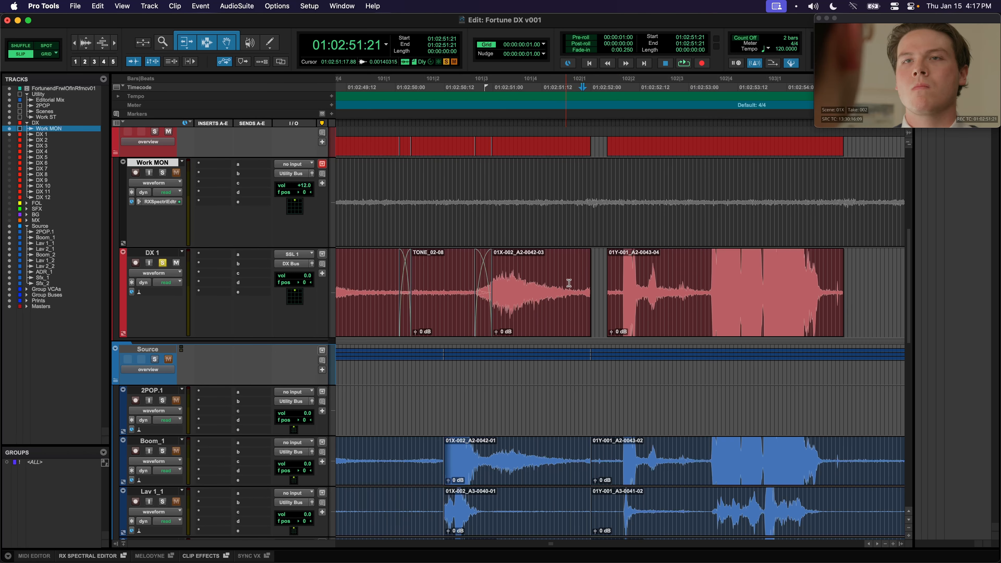
pyautogui.moveTo(577, 277); pyautogui.dragTo(614, 272)
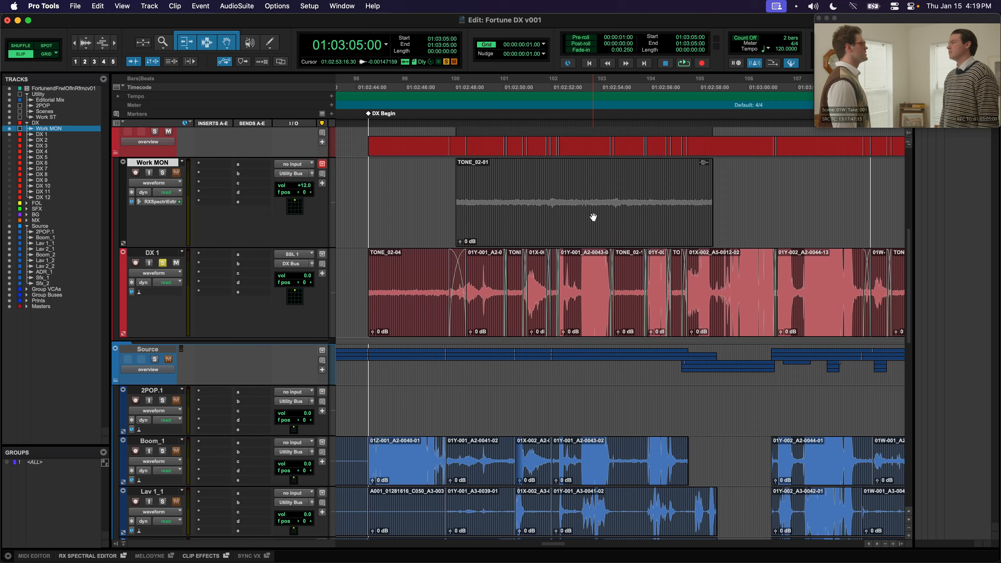
# - Play DX 1 from 01:02:47:07 with video to review the continuous room tone through TONE_02-12
pyautogui.hscroll(3, 593, 217)
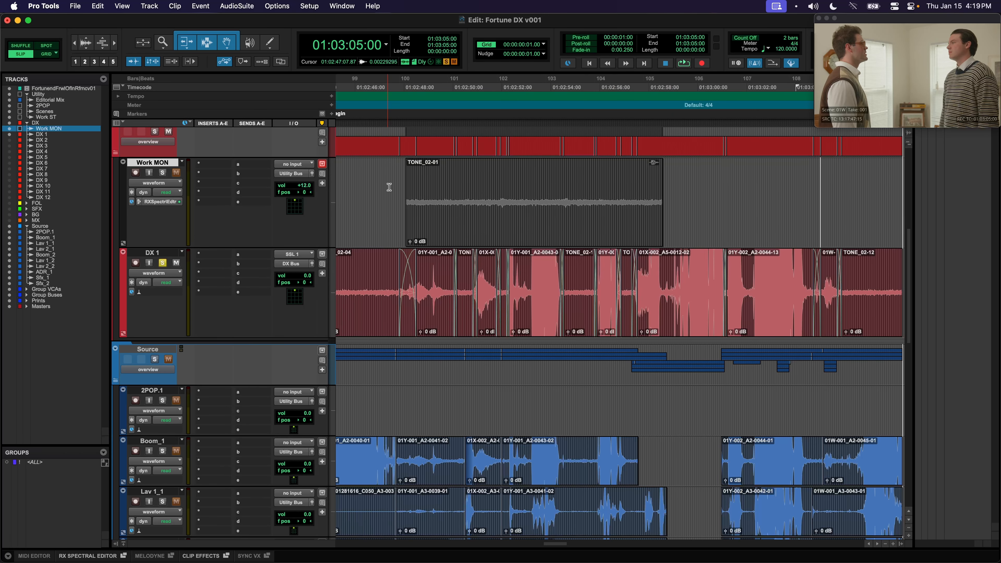
pyautogui.hscroll(-3, 392, 183)
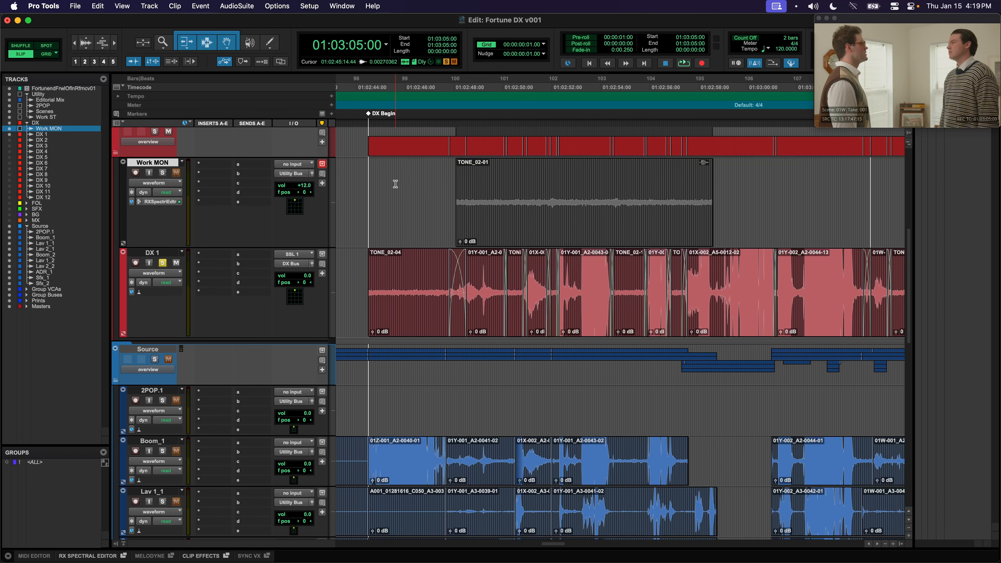
pyautogui.click(437, 186)
pyautogui.press('space')
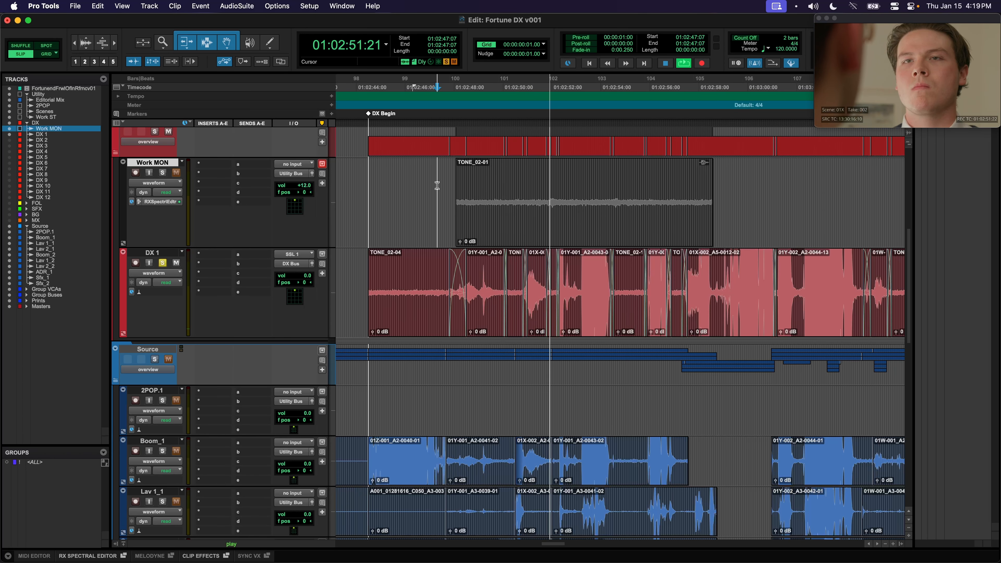
pyautogui.hscroll(2, 539, 229)
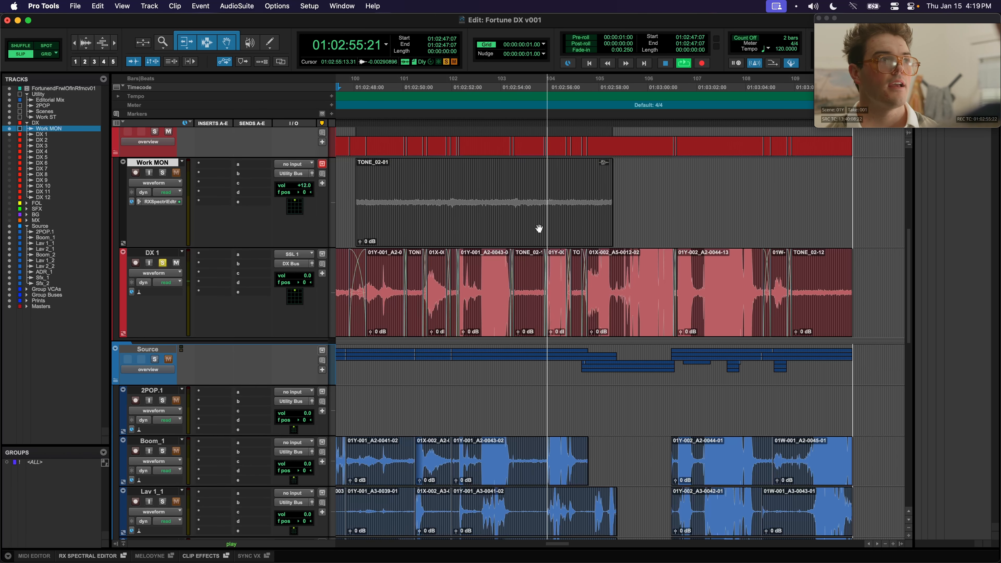
pyautogui.press('space')
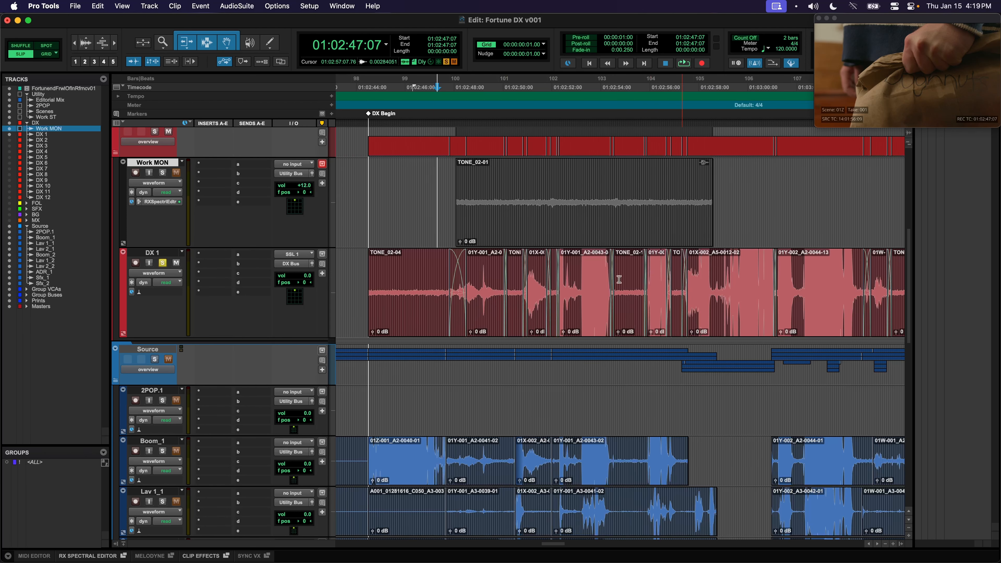
pyautogui.hscroll(-2, 522, 301)
pyautogui.hscroll(8, 522, 300)
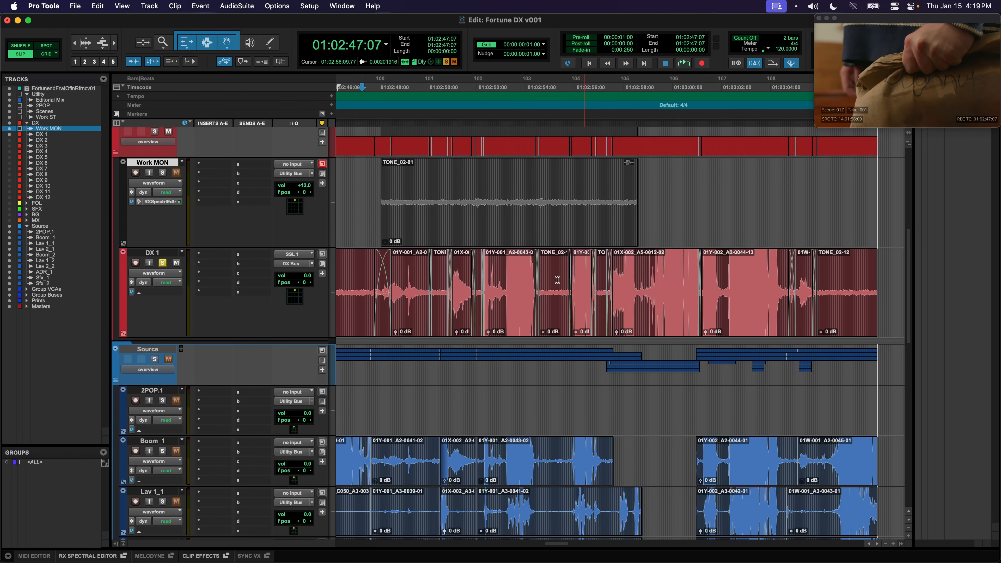
pyautogui.hscroll(-4, 518, 300)
pyautogui.scroll(-1, 544, 290)
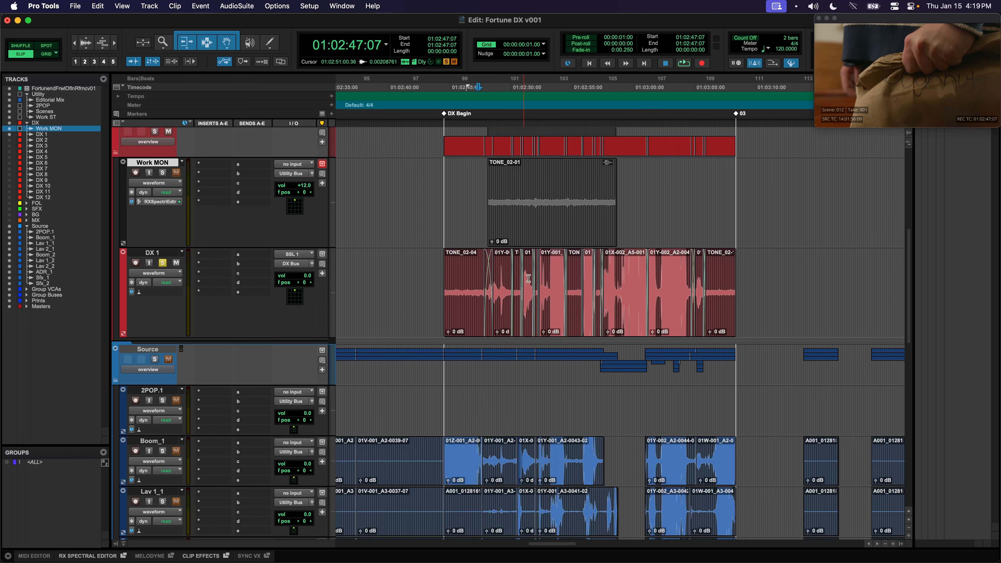